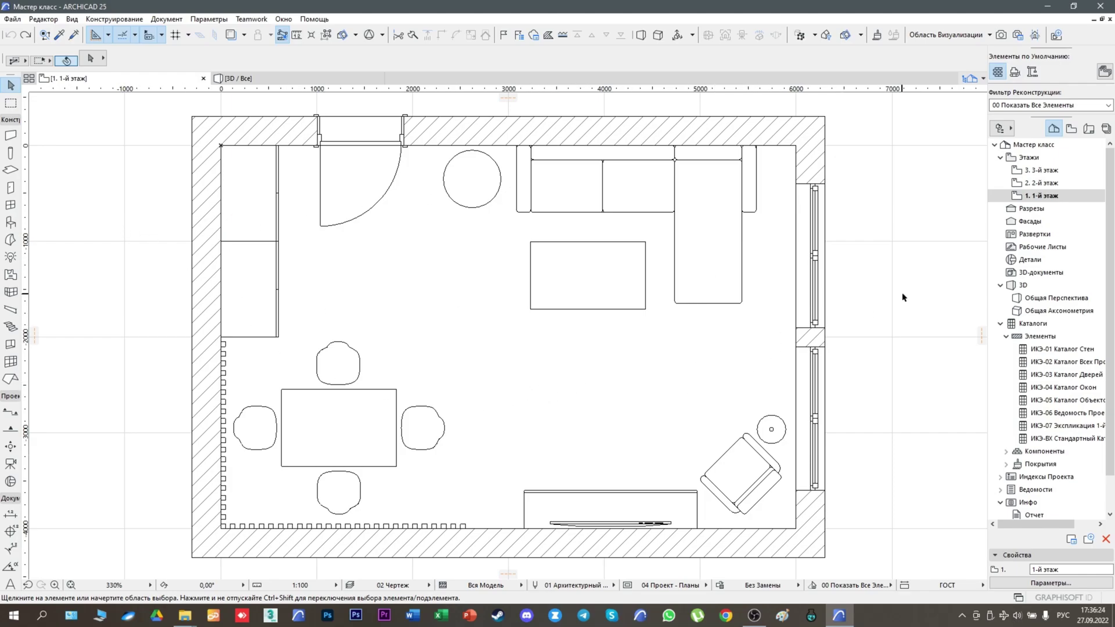
left_click(693, 183)
left_click(592, 288)
left_click(748, 471)
left_click(775, 433)
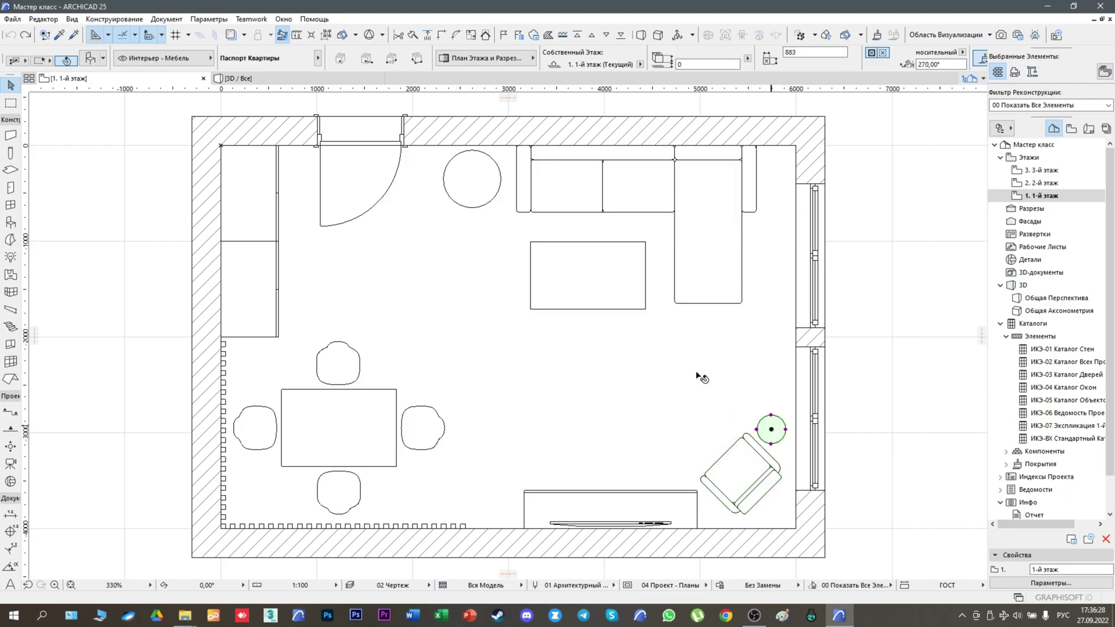
left_click(491, 183)
left_click(160, 176)
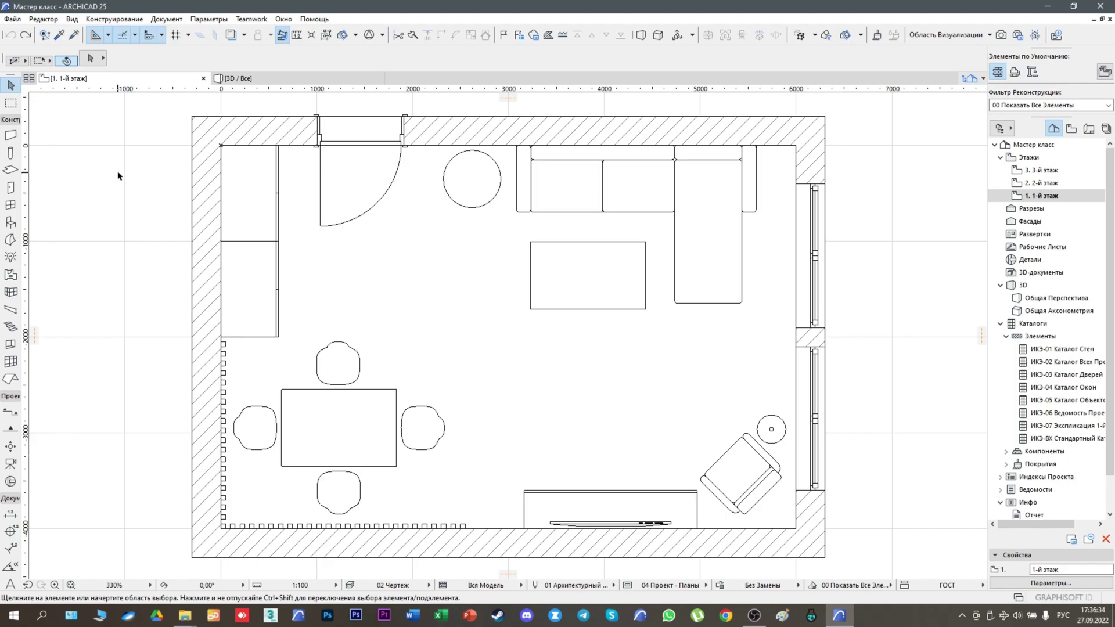
Step: Open the Library Manager and add the desktop folder "01 Настенный декор" to the project libraries
left_click(10, 20)
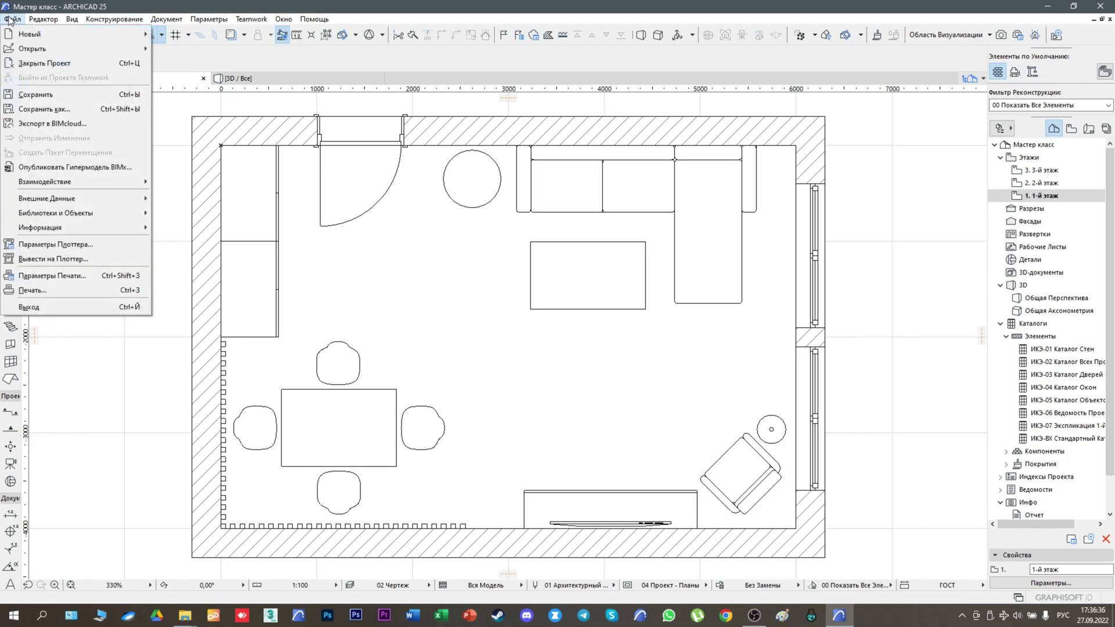
mouse_move(70, 212)
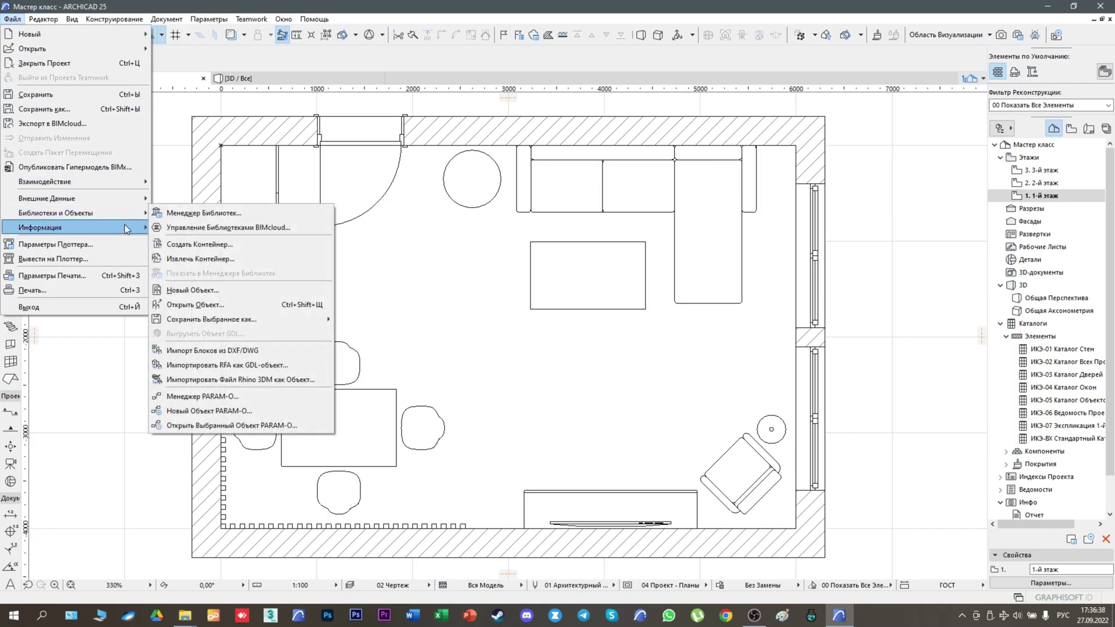
left_click(196, 213)
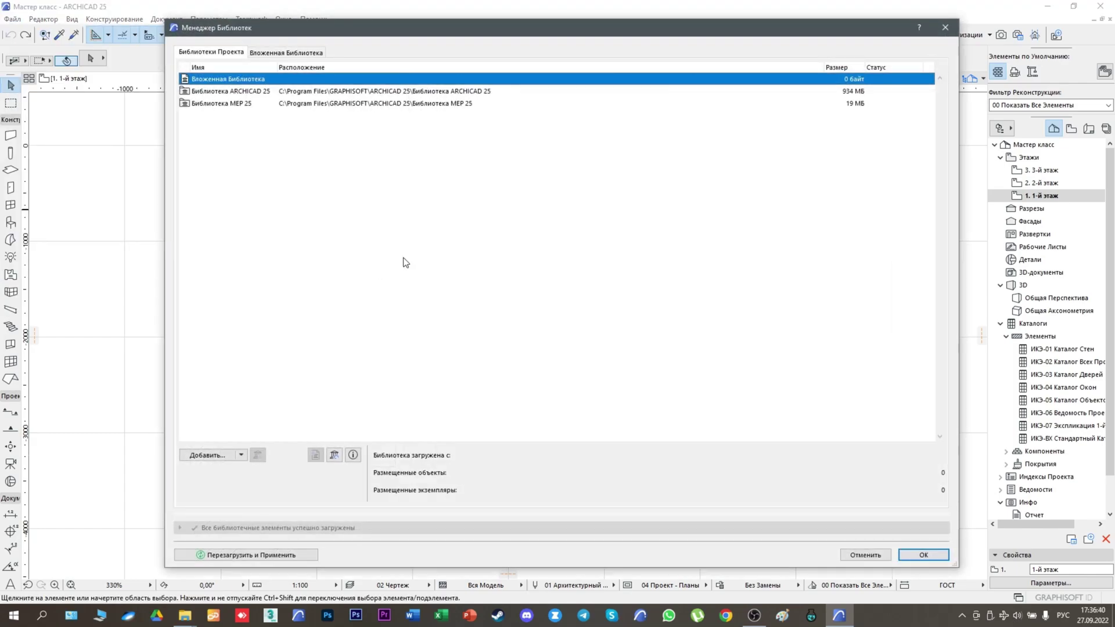
left_click(211, 454)
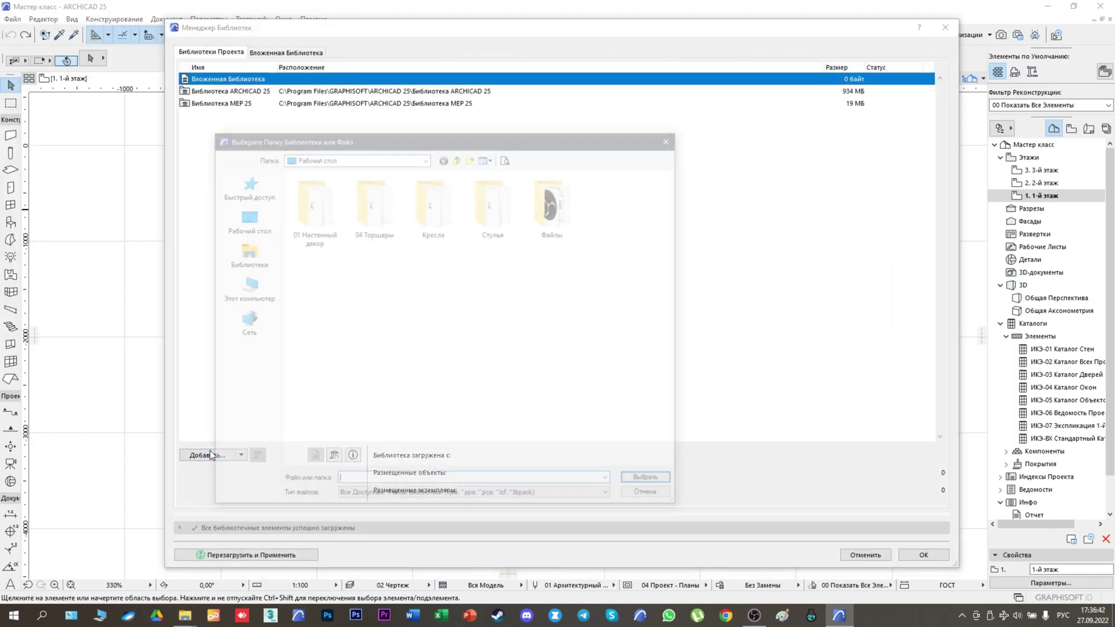
left_click(319, 219)
left_click(652, 483)
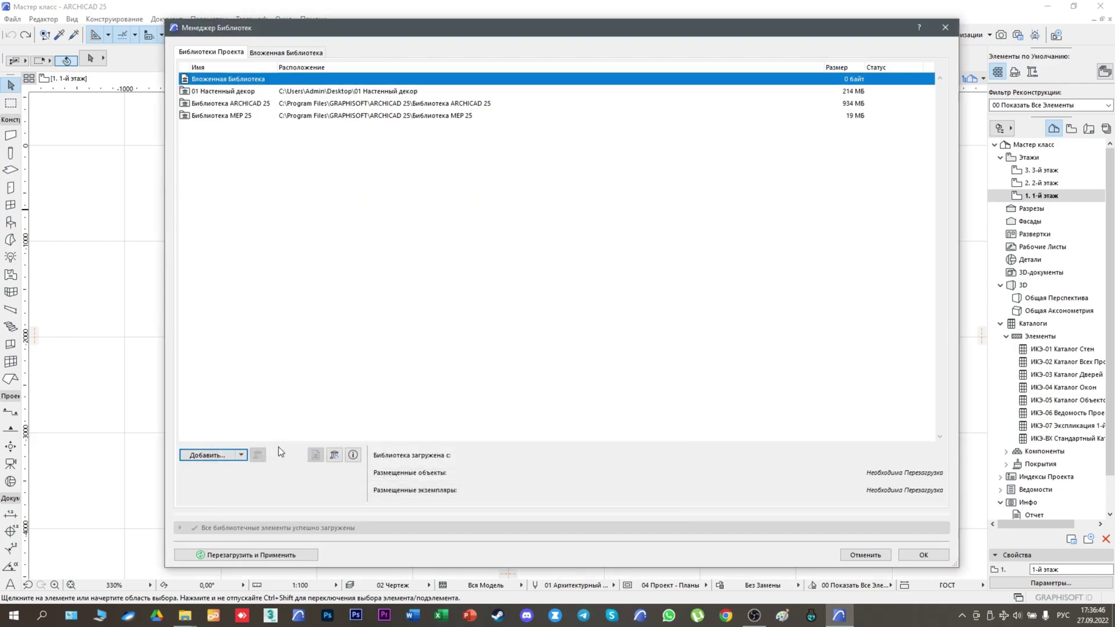
Step: Add the desktop folders "04 Торшеры" and "Кресла" to the project libraries
left_click(210, 455)
left_click(372, 212)
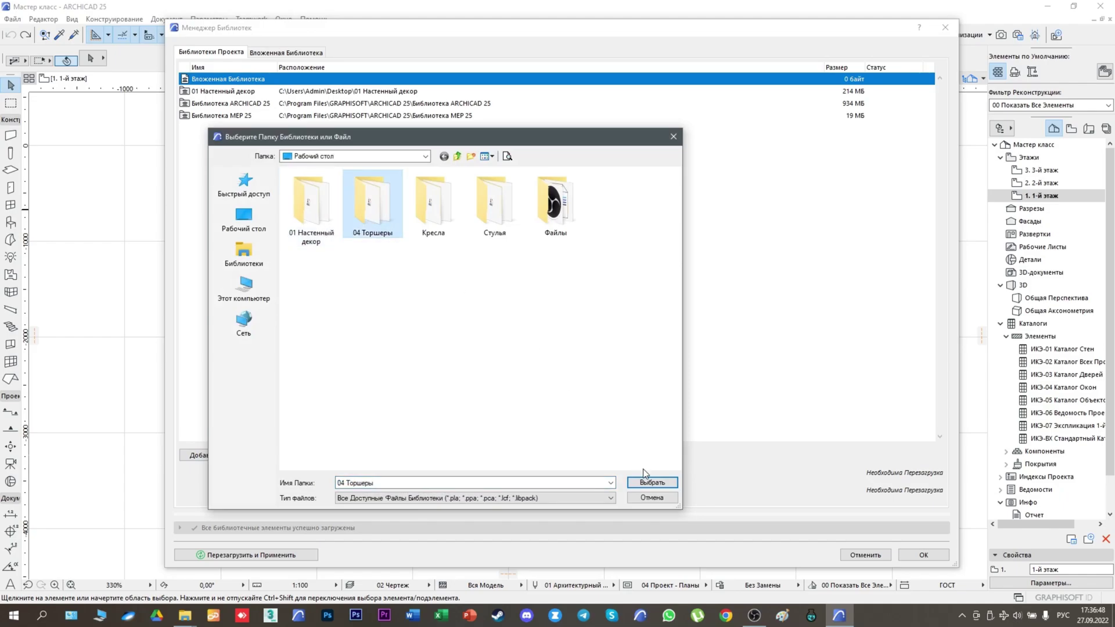
left_click(652, 483)
left_click(207, 456)
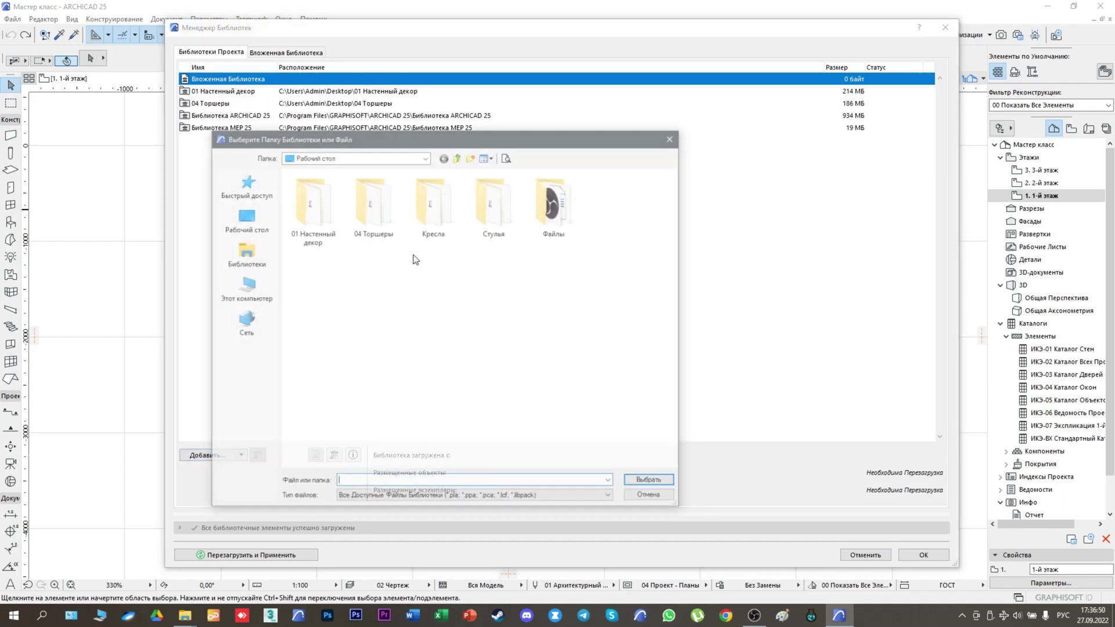
left_click(431, 214)
left_click(651, 483)
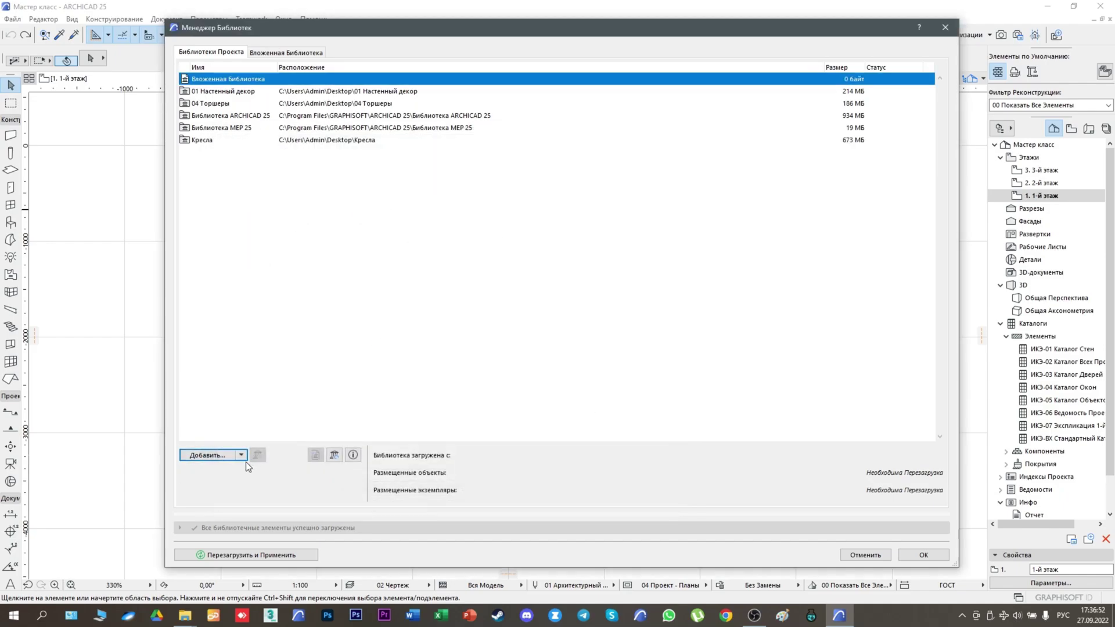
Step: Add the desktop folder "Стулья" to the project libraries and reload and apply the whole library list
left_click(212, 456)
left_click(494, 210)
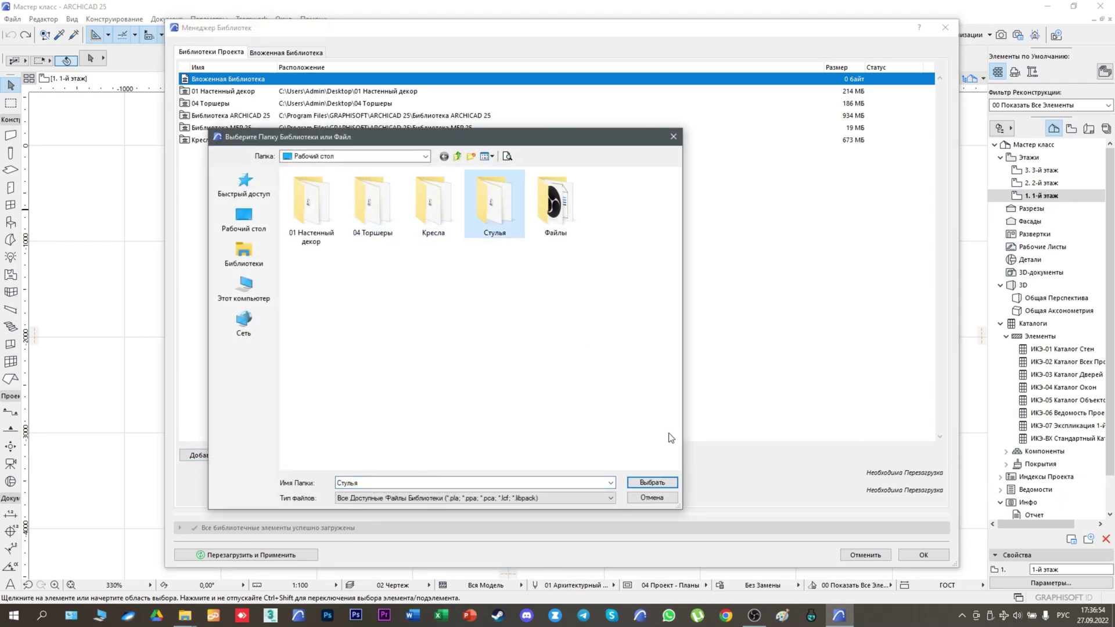
left_click(661, 484)
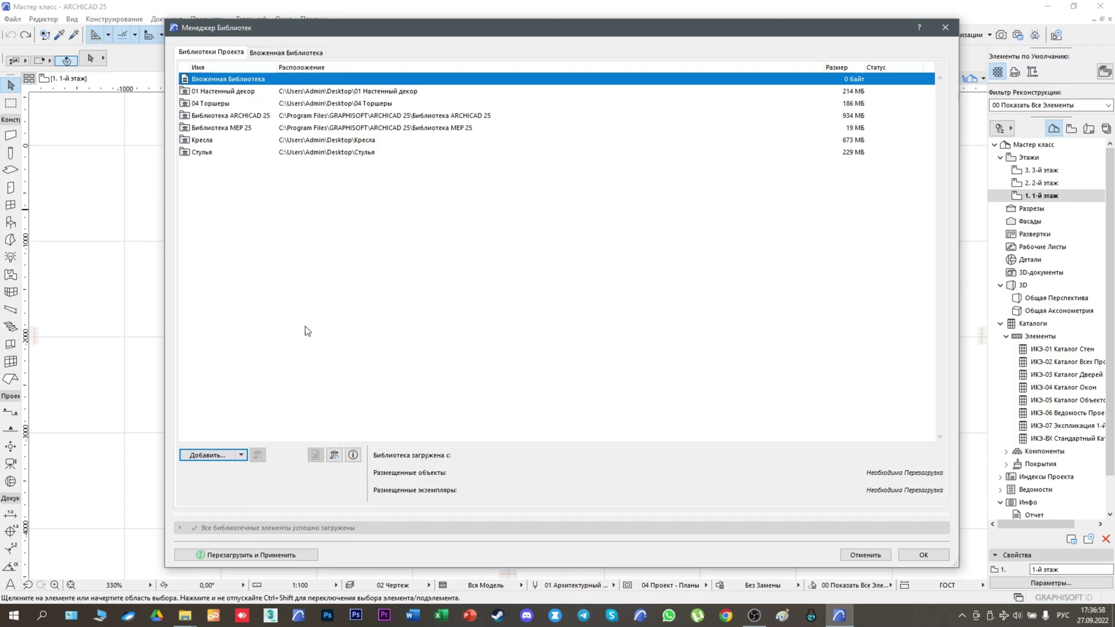
left_click(265, 556)
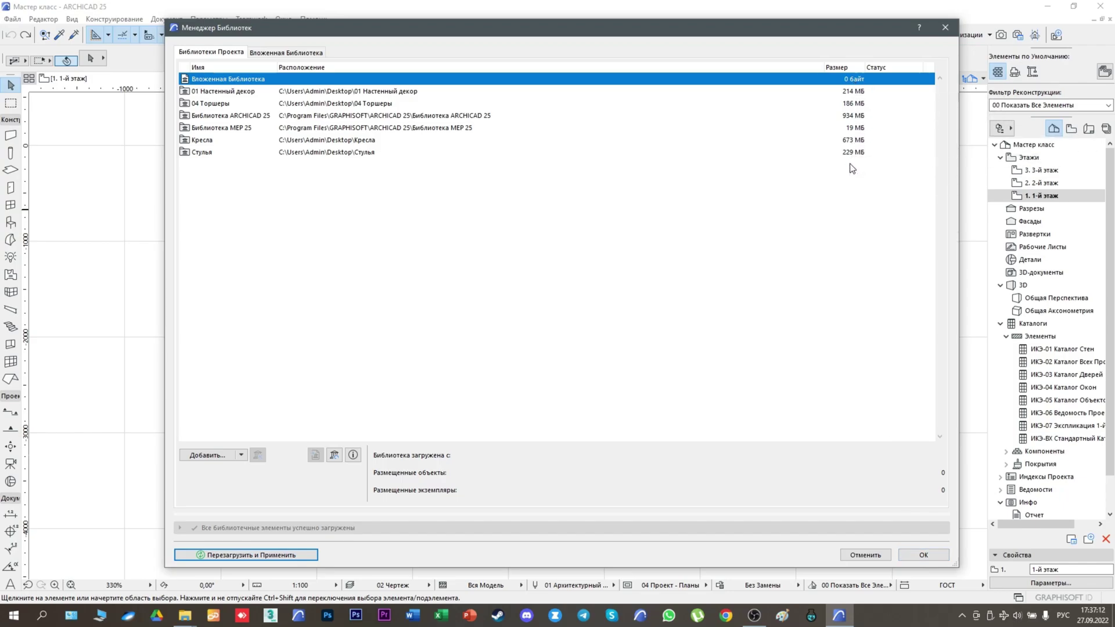
left_click(923, 555)
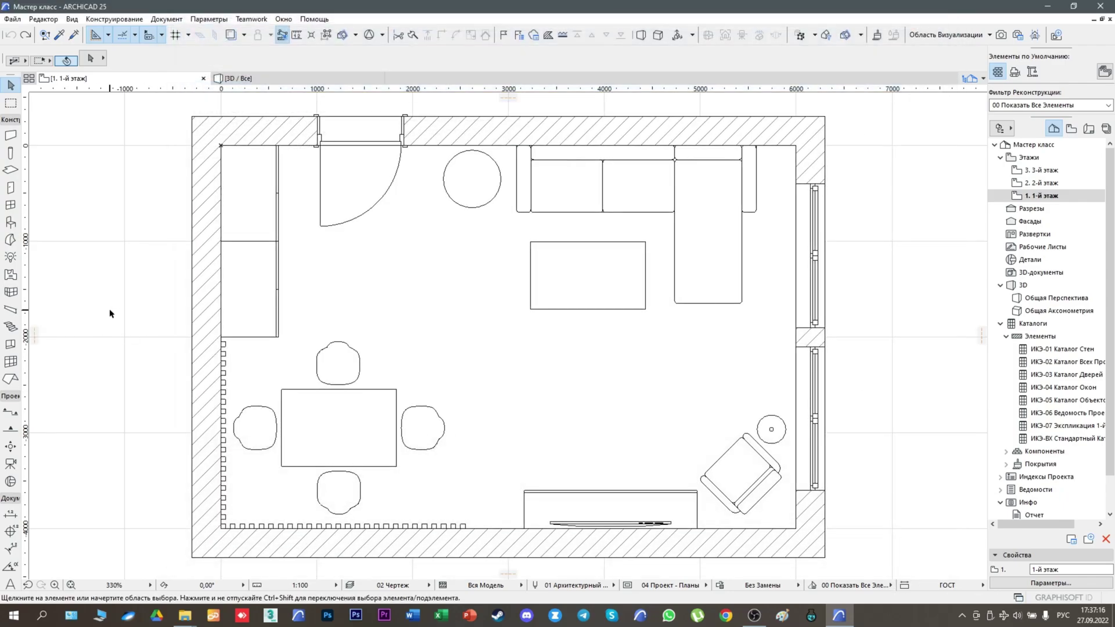
Step: Set the default object to "торшер 010406" from the linked library "04 Торшеры", rotated to 315° with its anchor at the centre
left_click(10, 222)
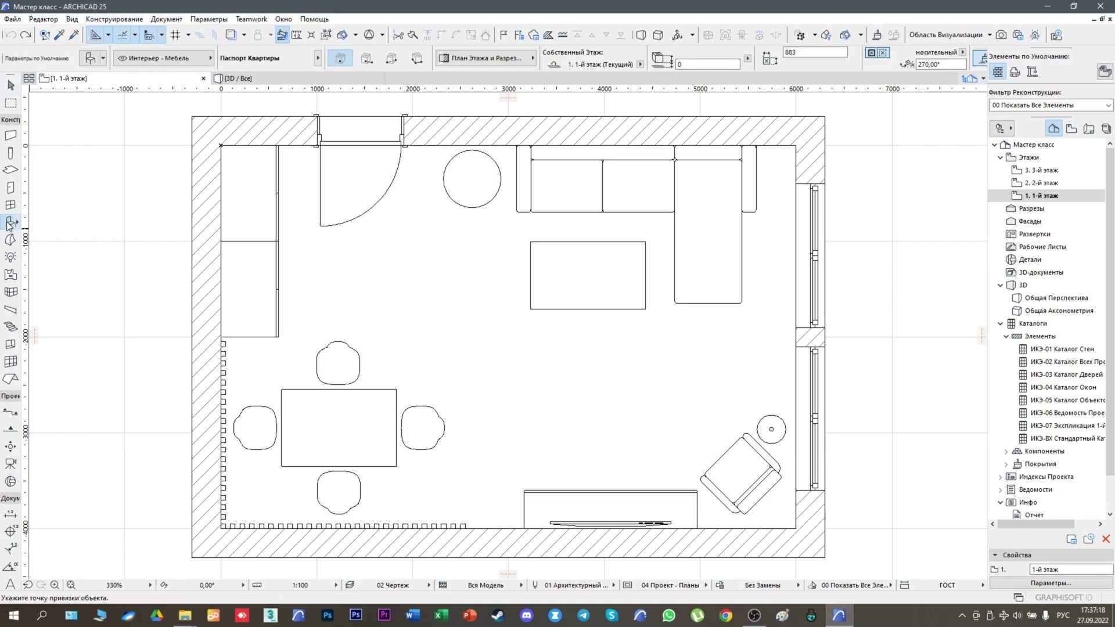
key("ctrl+t")
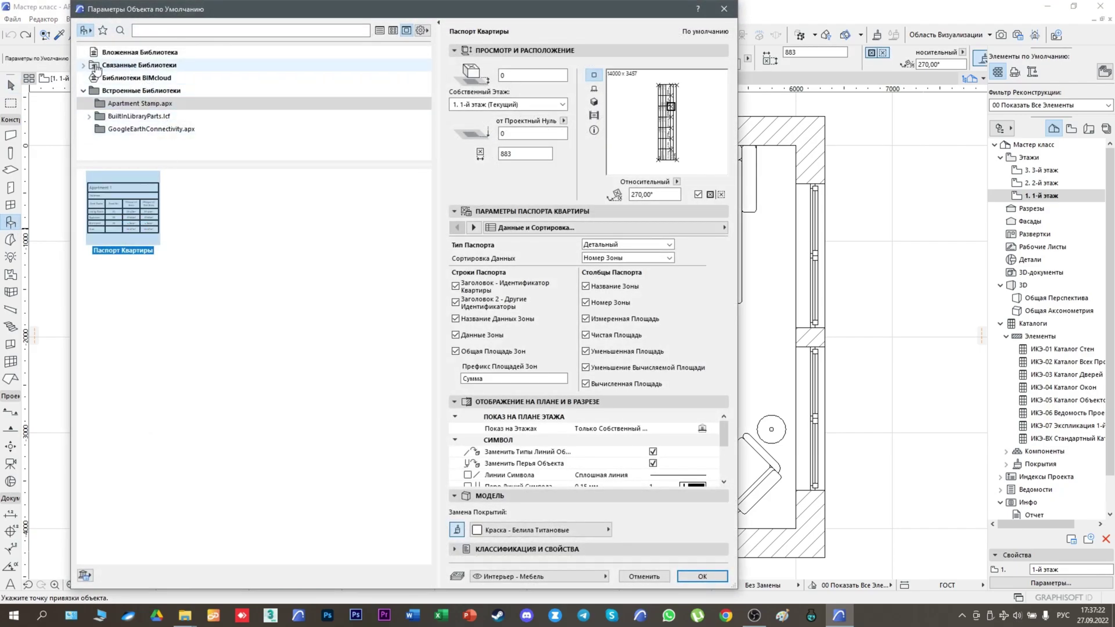
double_click(129, 67)
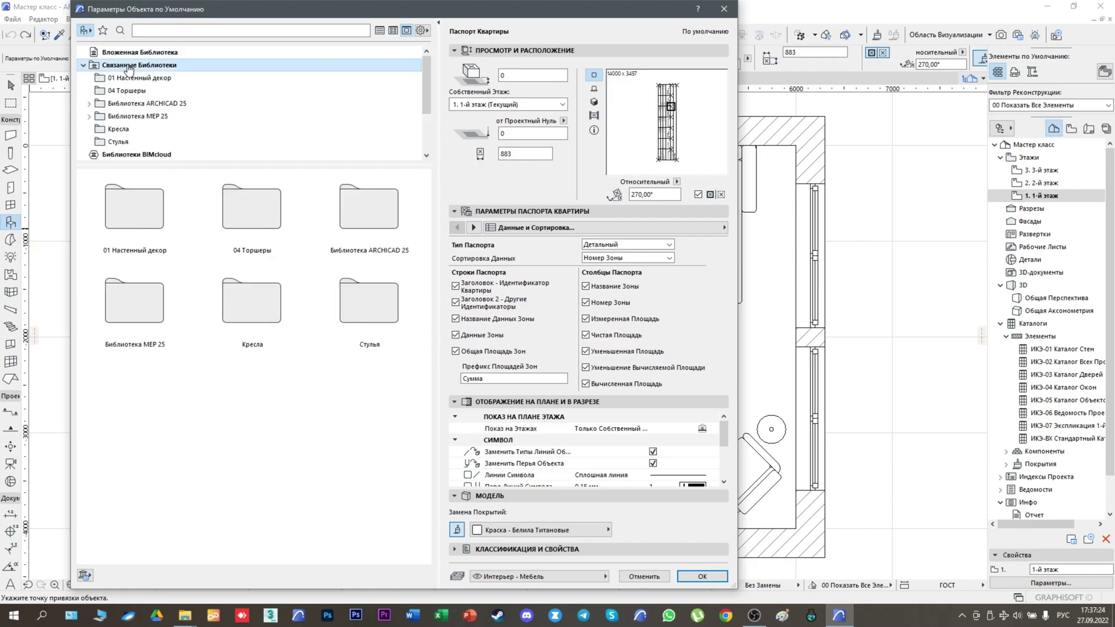
left_click(127, 91)
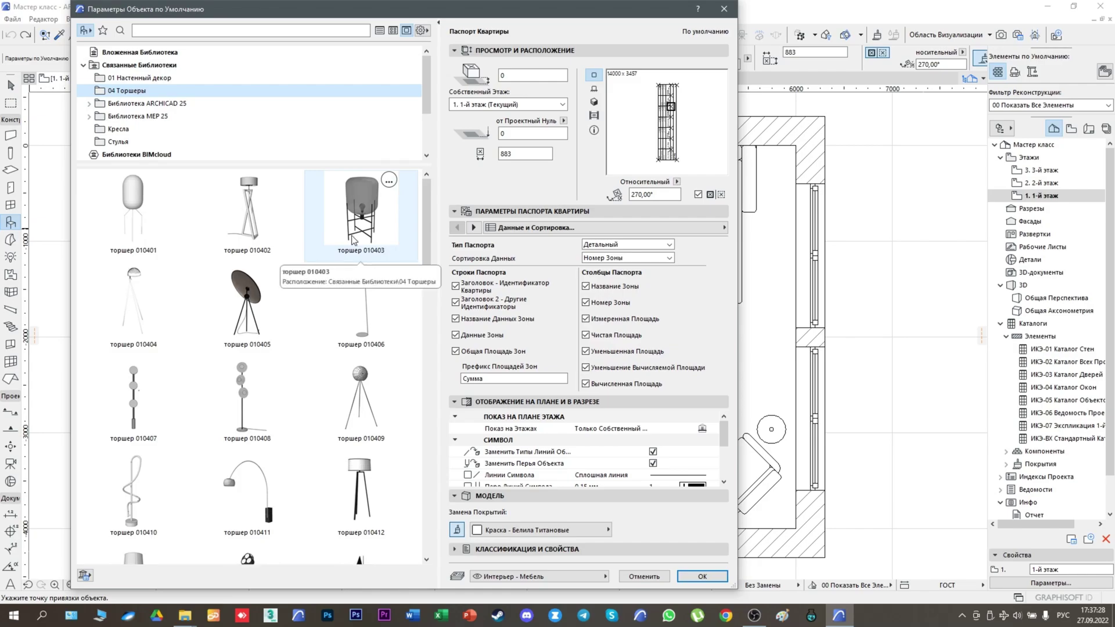
scroll(395, 244, "down", 2)
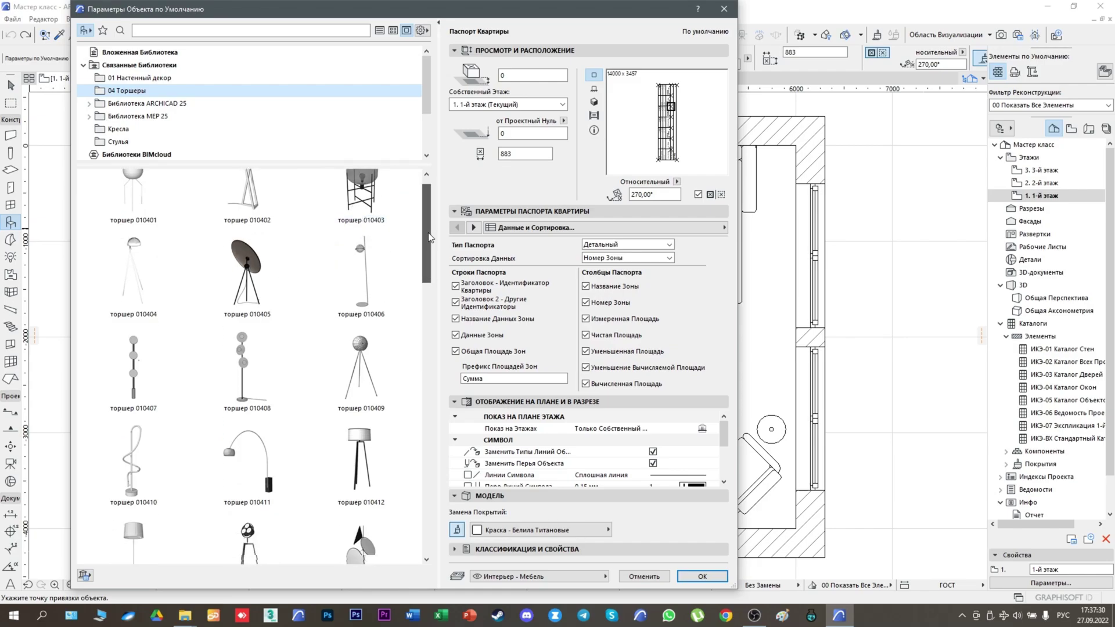
left_click(377, 262)
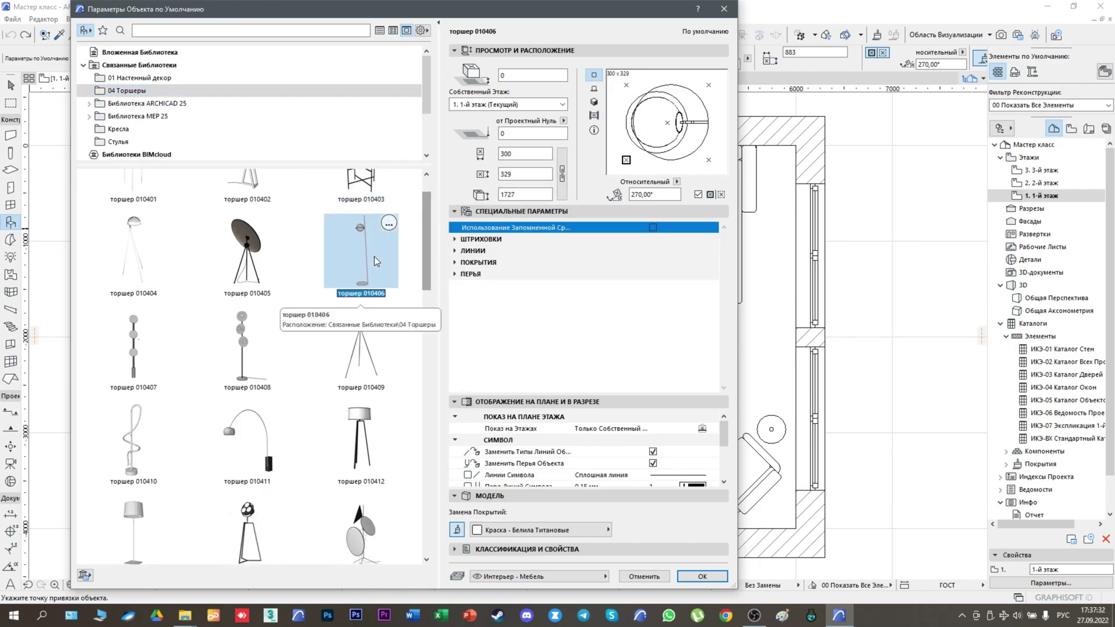
left_click(719, 85)
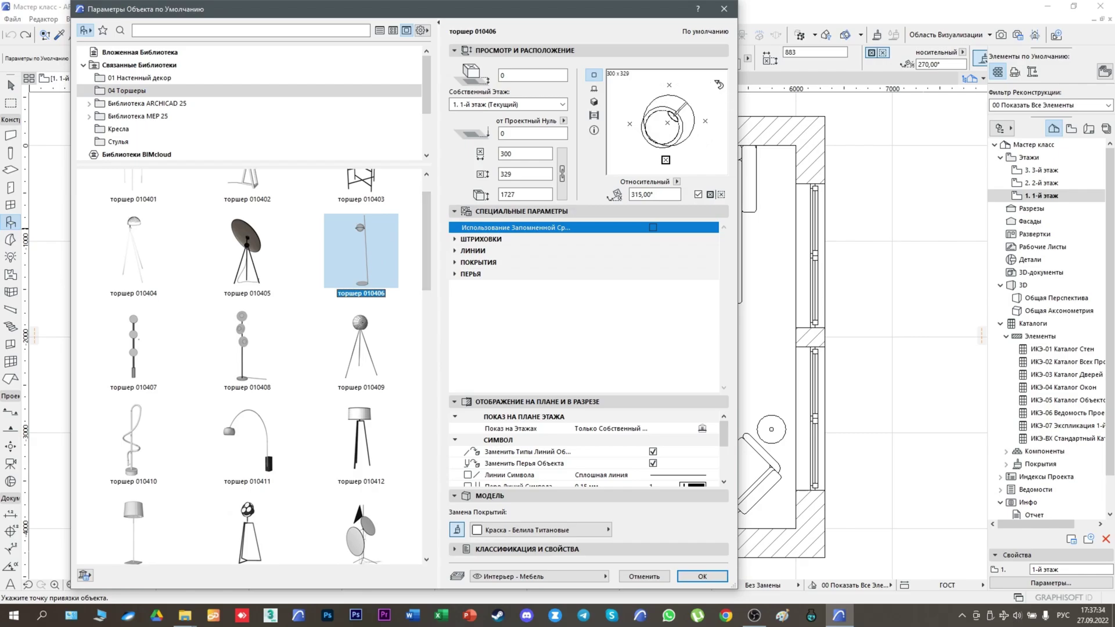
left_click(668, 122)
Step: Turn off the floor lamp's overall surface override and set Покрытие 1 to "Краска - Антрацит", accepting the object settings
left_click(457, 530)
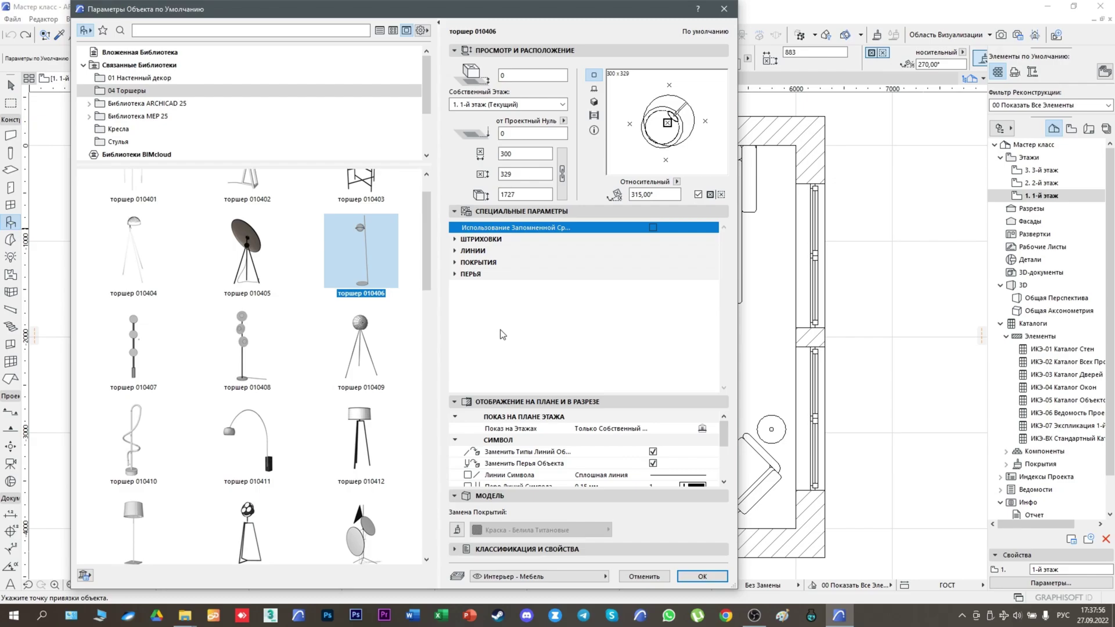
left_click(487, 263)
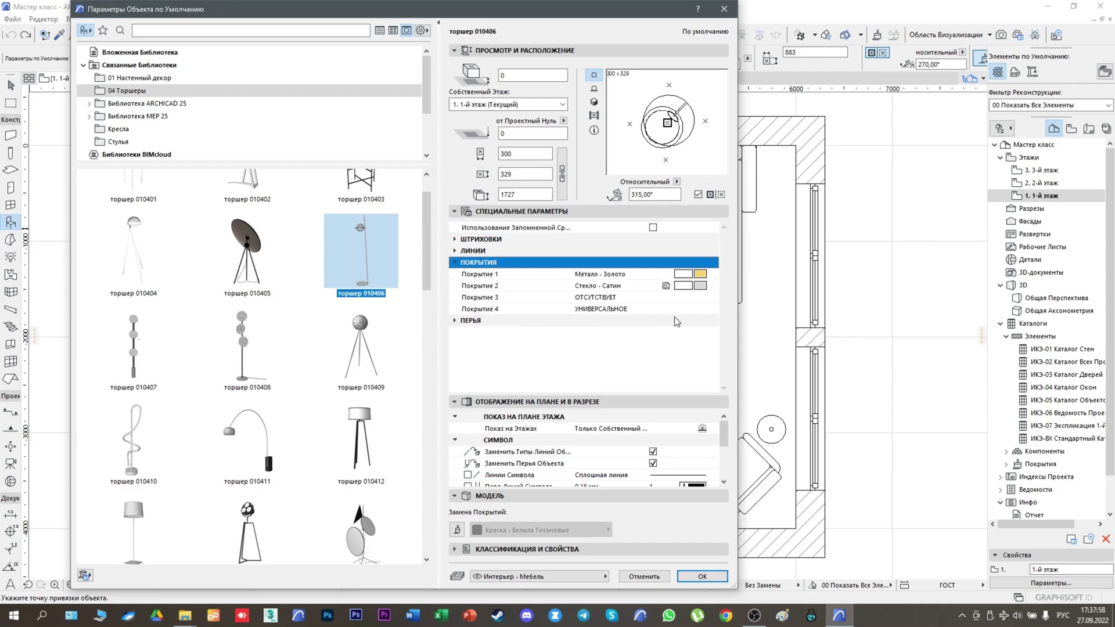
left_click(596, 103)
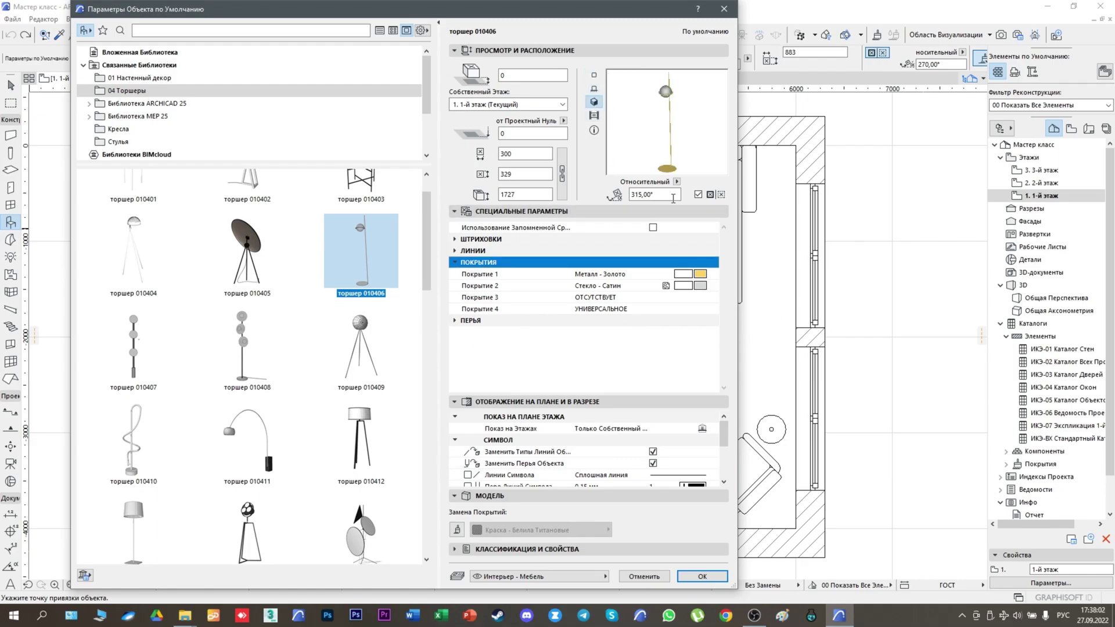
left_click(713, 274)
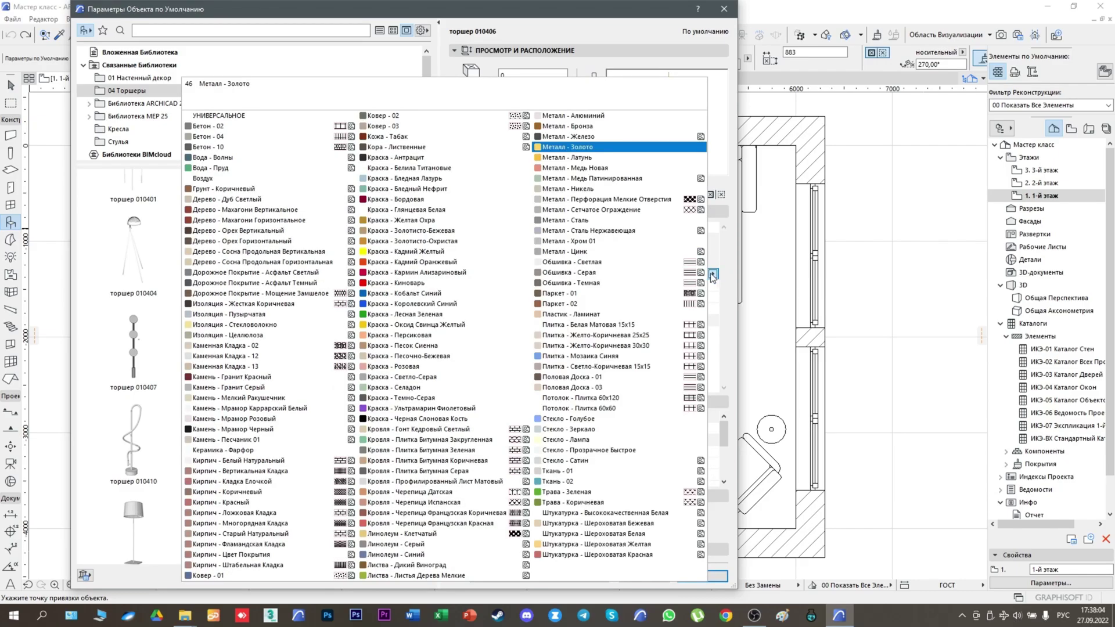
left_click(407, 160)
left_click(593, 74)
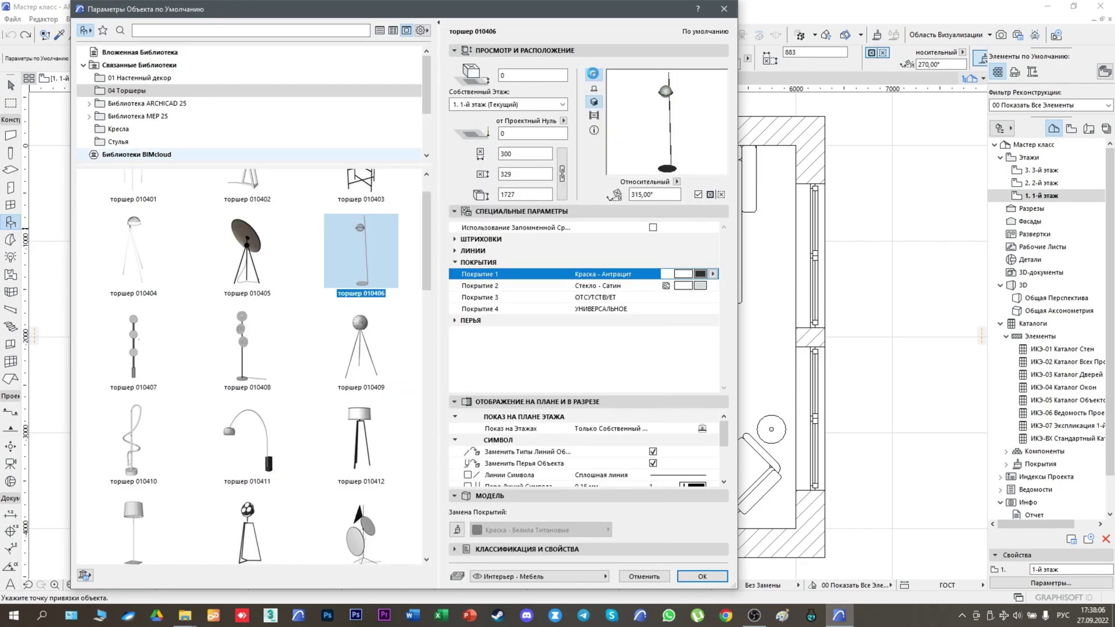
left_click(701, 577)
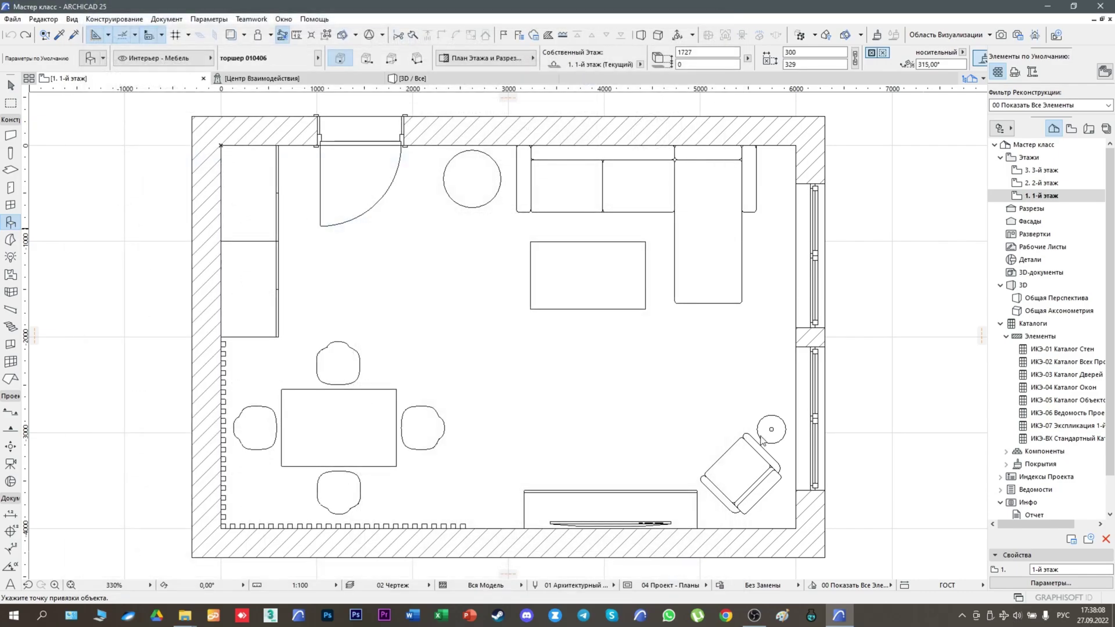
Step: Place the new floor lamp outside the room beyond the window wall and delete the old round lamp beside the armchair
left_click(864, 407)
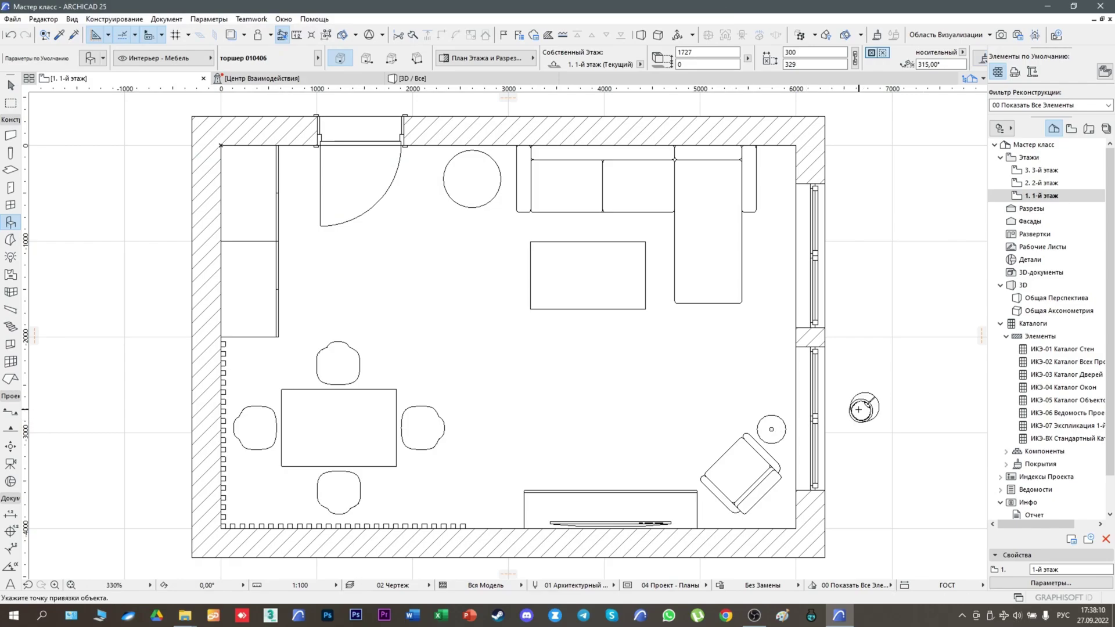
key("Escape")
left_click(773, 429)
key("Delete")
Step: Move the new floor lamp by its centre into the room, just above the corner armchair
left_click(864, 408)
left_click(863, 409)
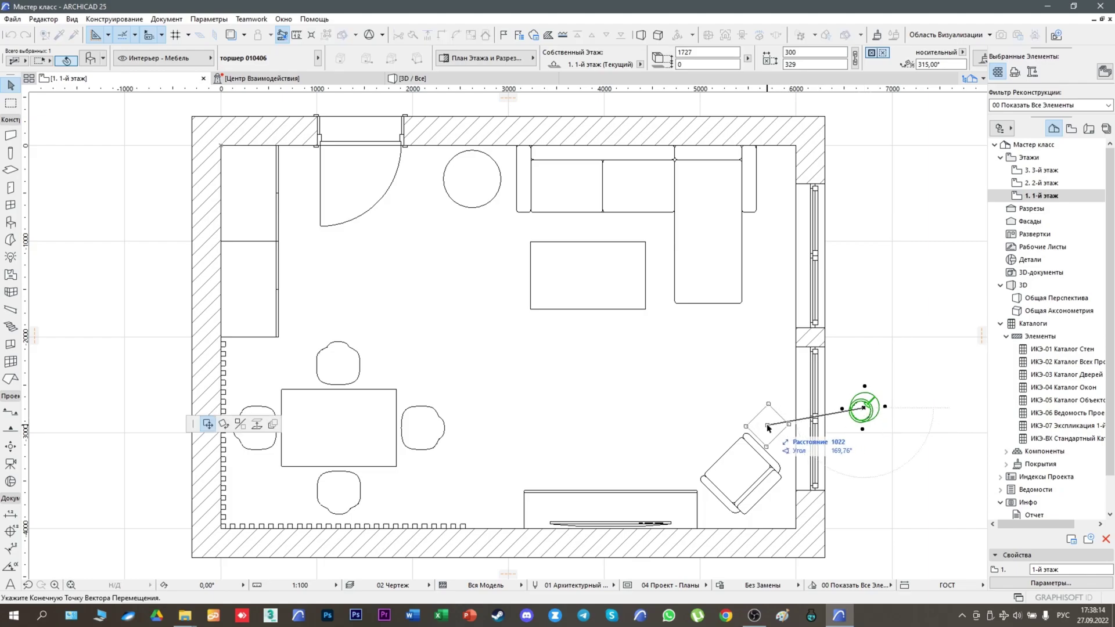
left_click(770, 423)
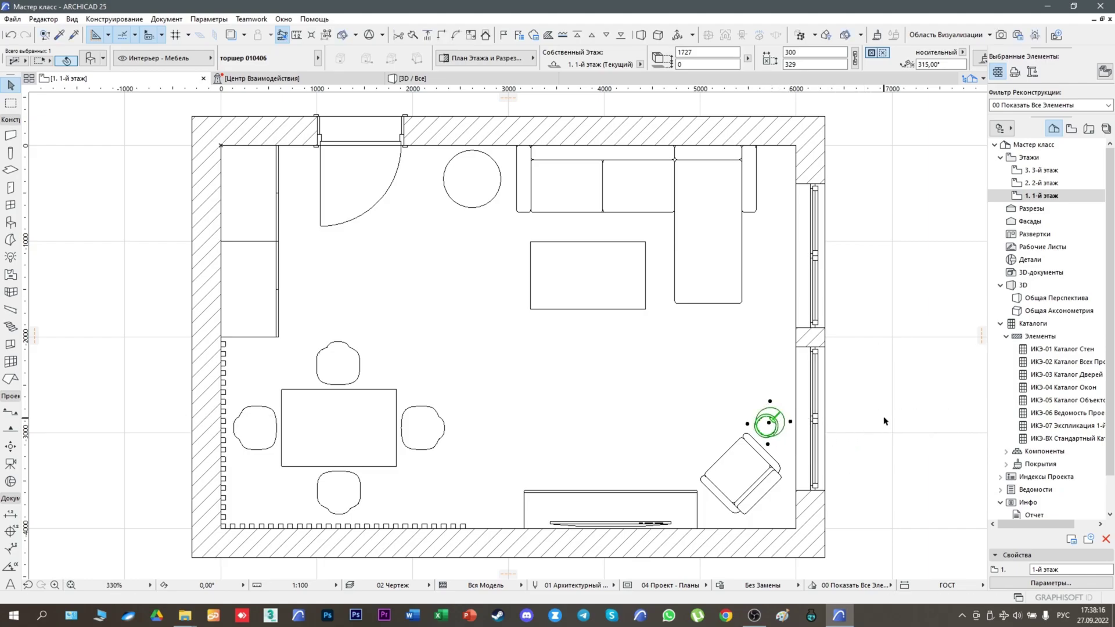
key("Escape")
Step: Replace the corner armchair's object with "Кресло 14" from the linked library "Кресла"
left_click(749, 468)
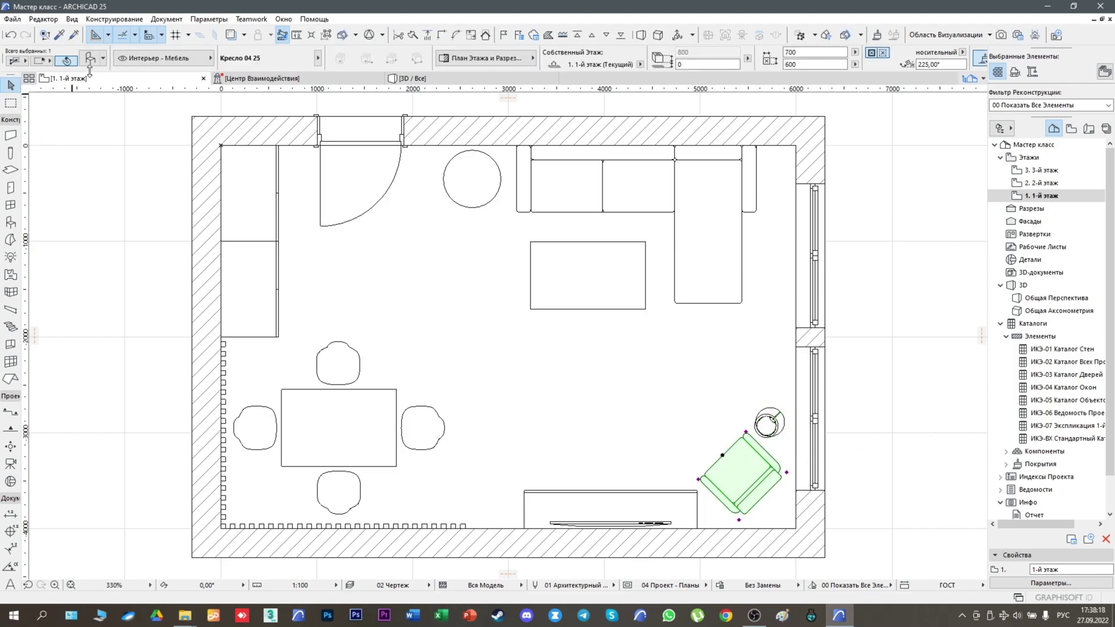
key("ctrl+t")
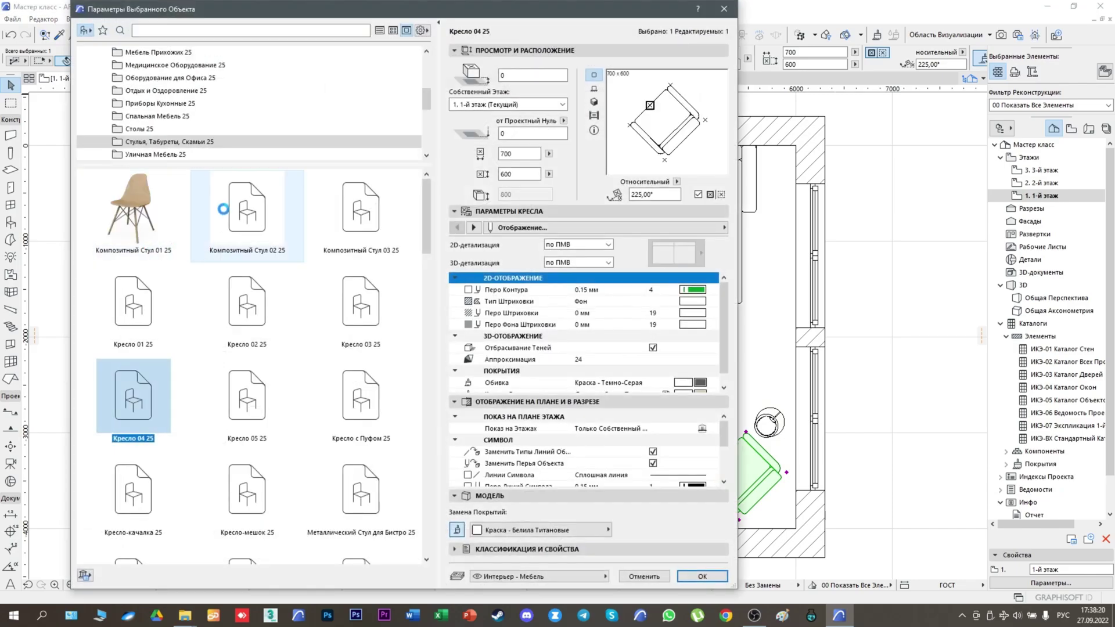
left_click(89, 104)
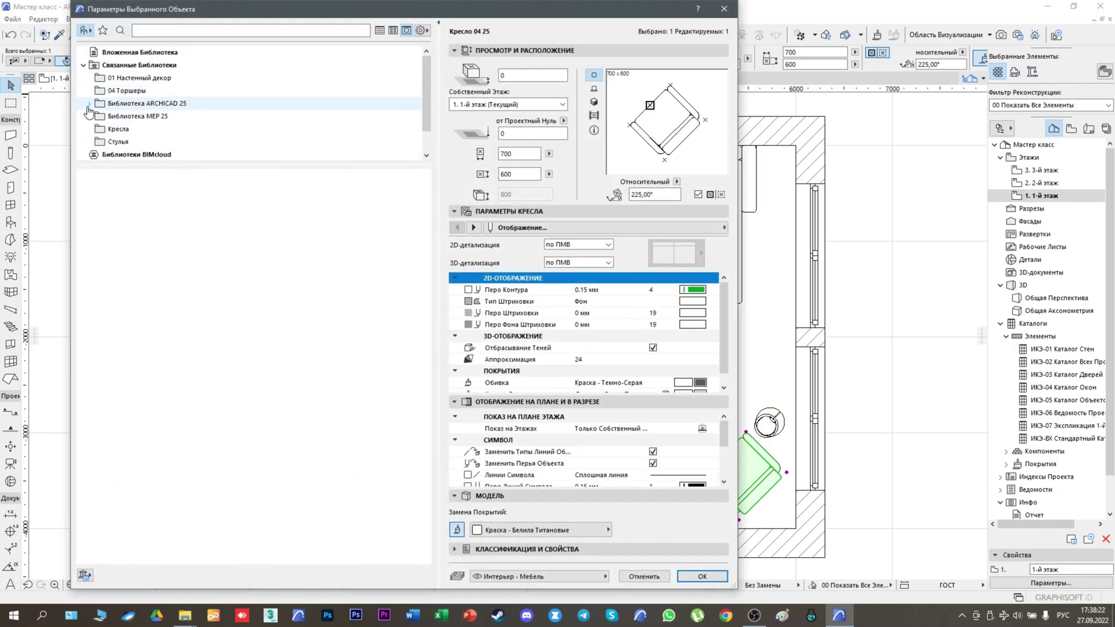
left_click(114, 130)
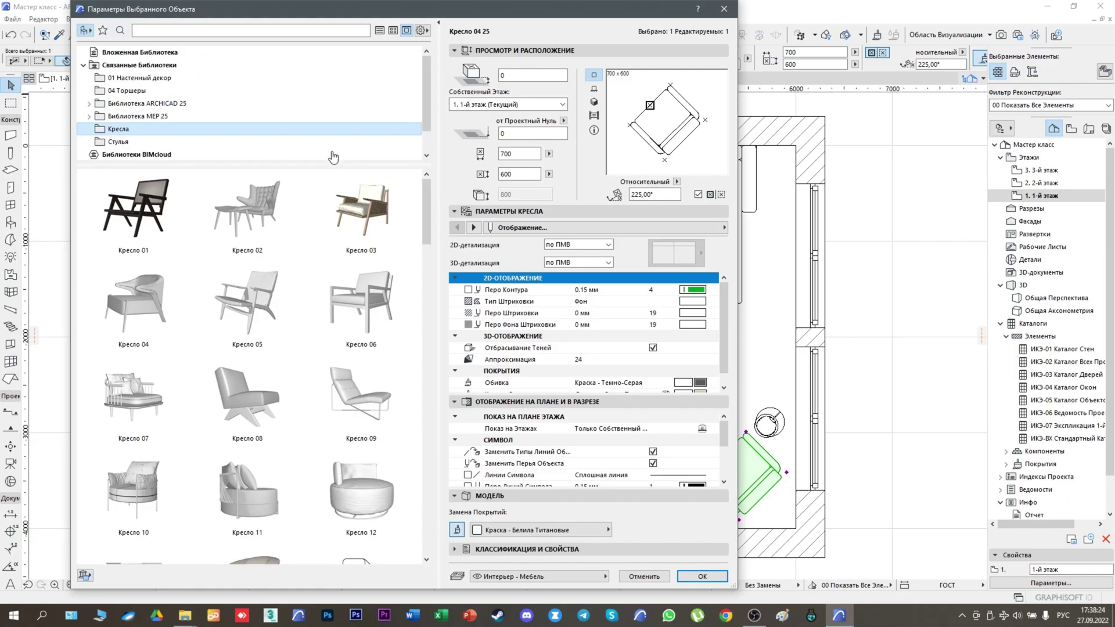
left_click_drag(422, 183, 441, 247)
left_click(259, 264)
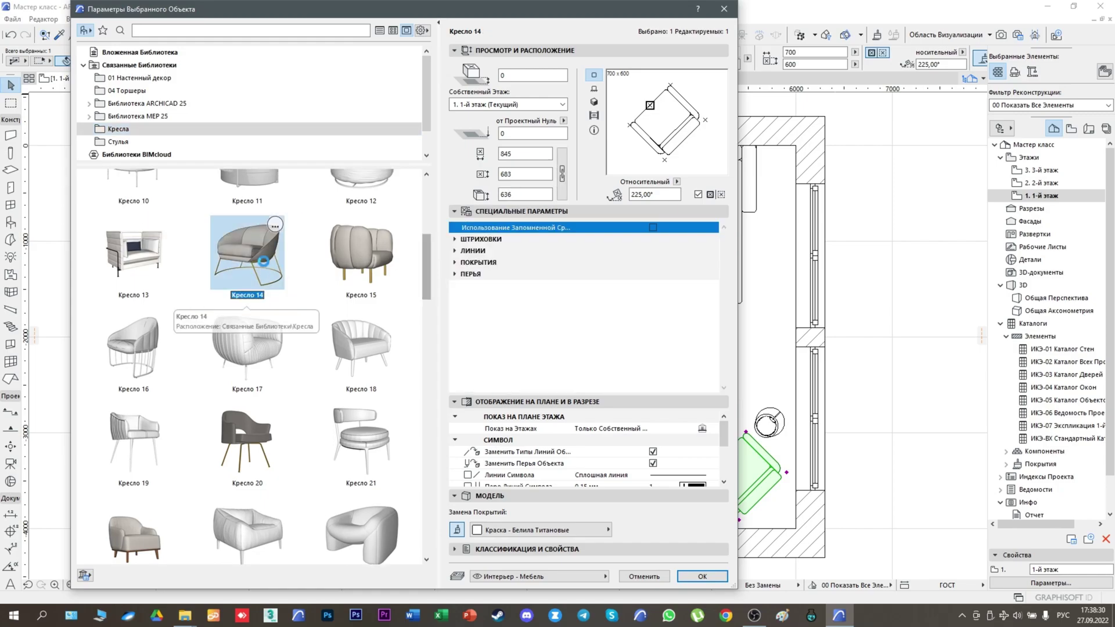
Step: Turn off the armchair's overall surface override, set Ножки to "Краска - Антрацит" and Обивка to "Ковер - 02", and accept the settings
left_click(457, 530)
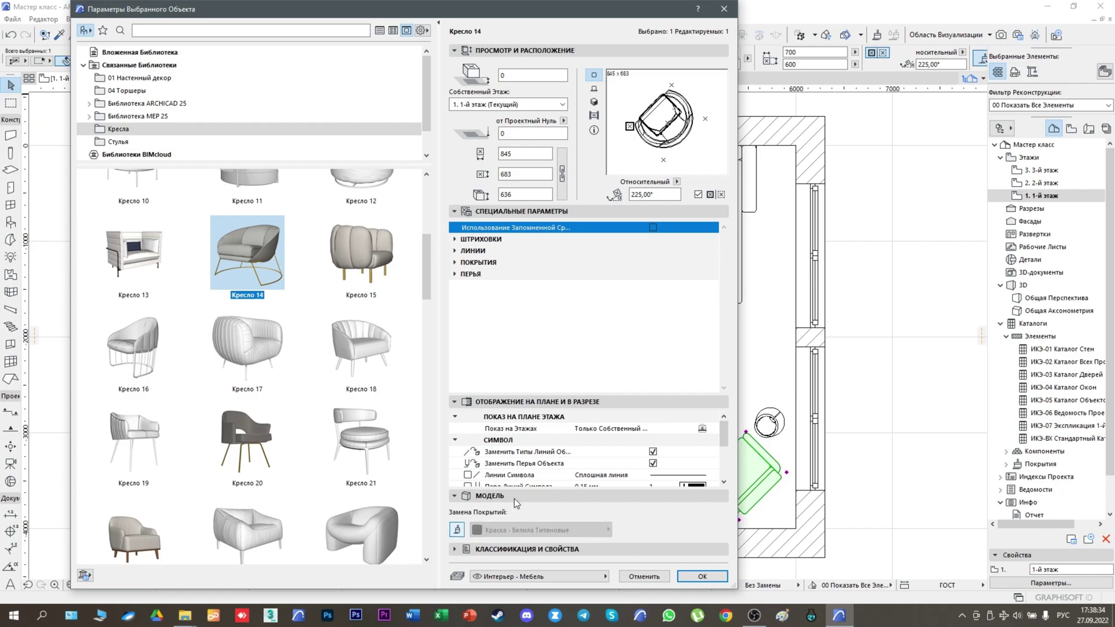
double_click(486, 263)
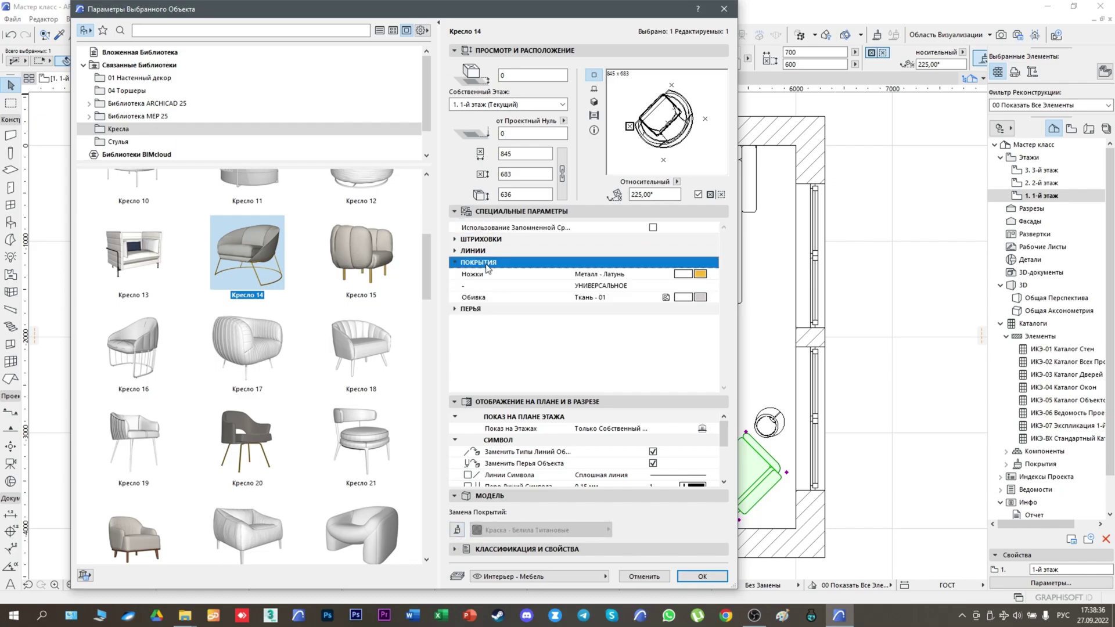
left_click(713, 274)
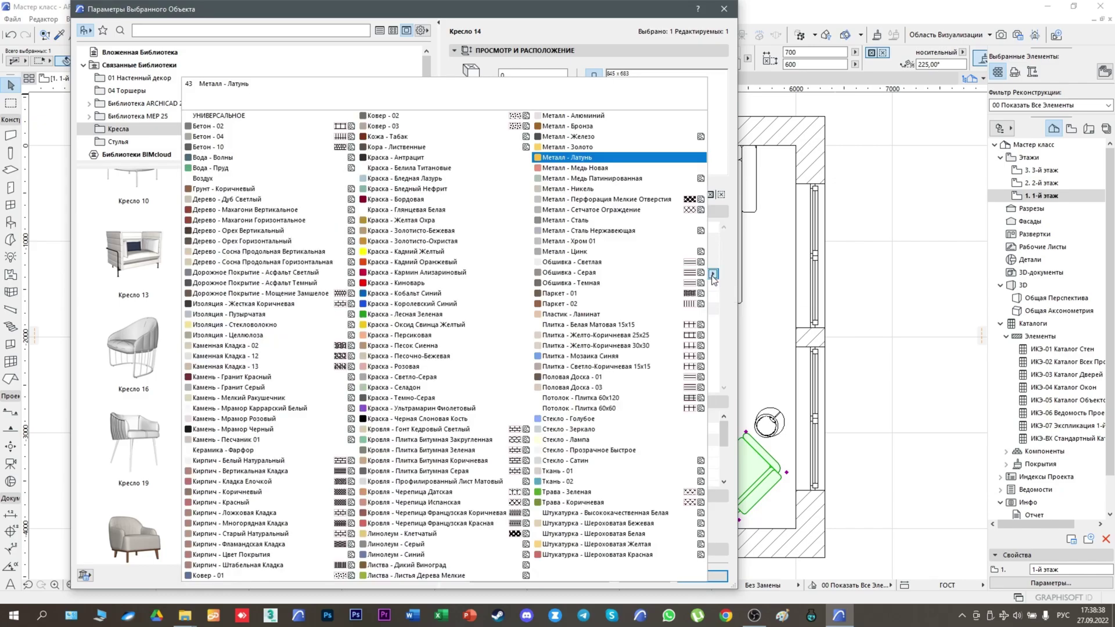
left_click(408, 158)
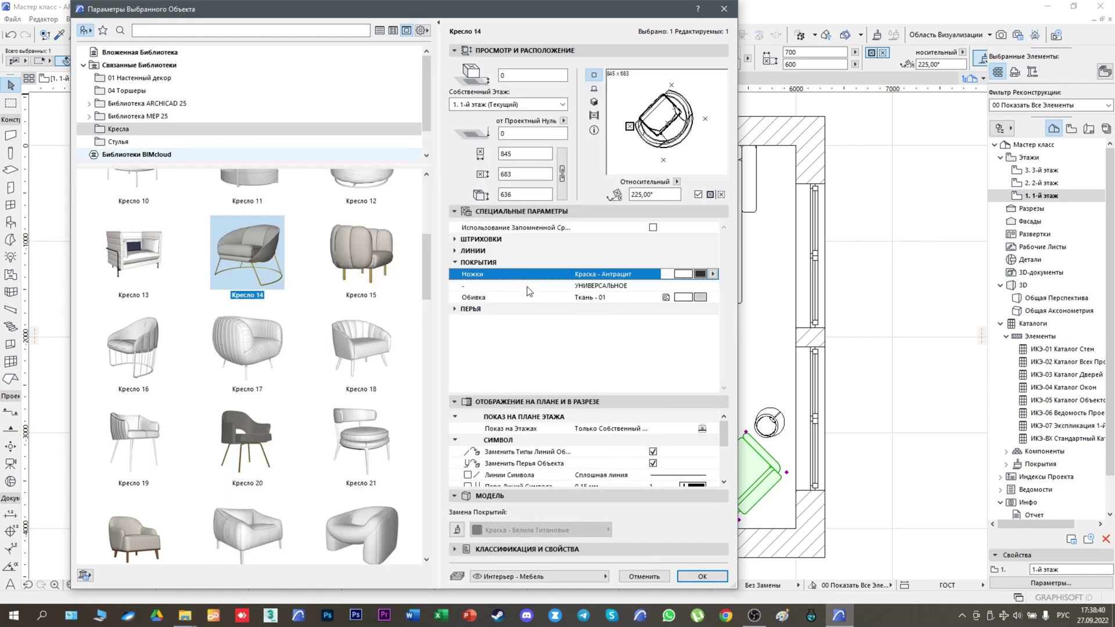
left_click(713, 298)
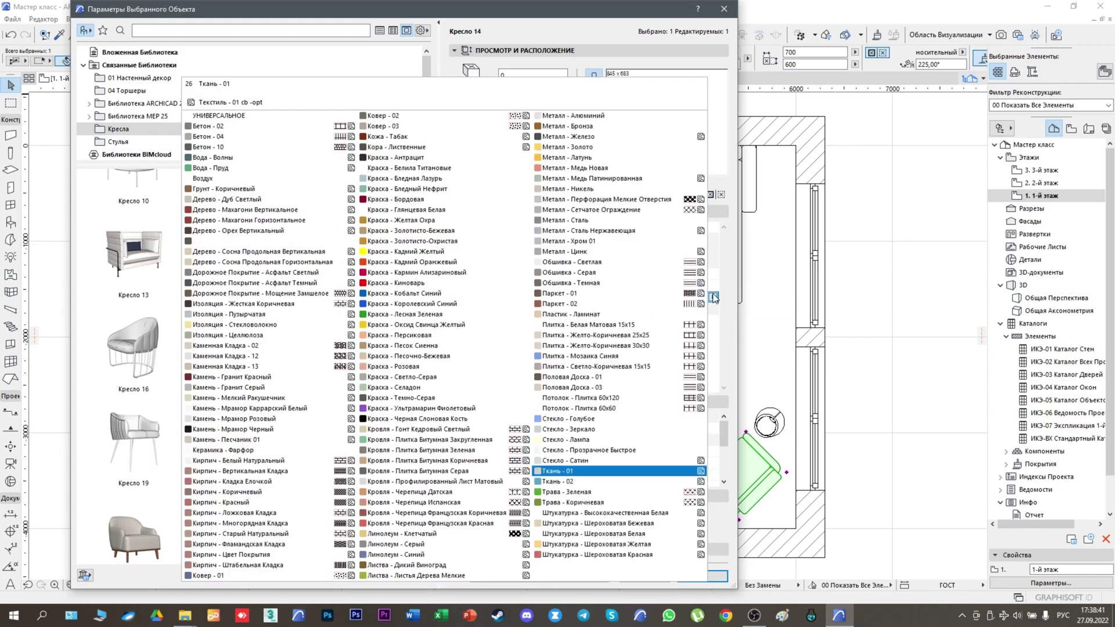
left_click(388, 116)
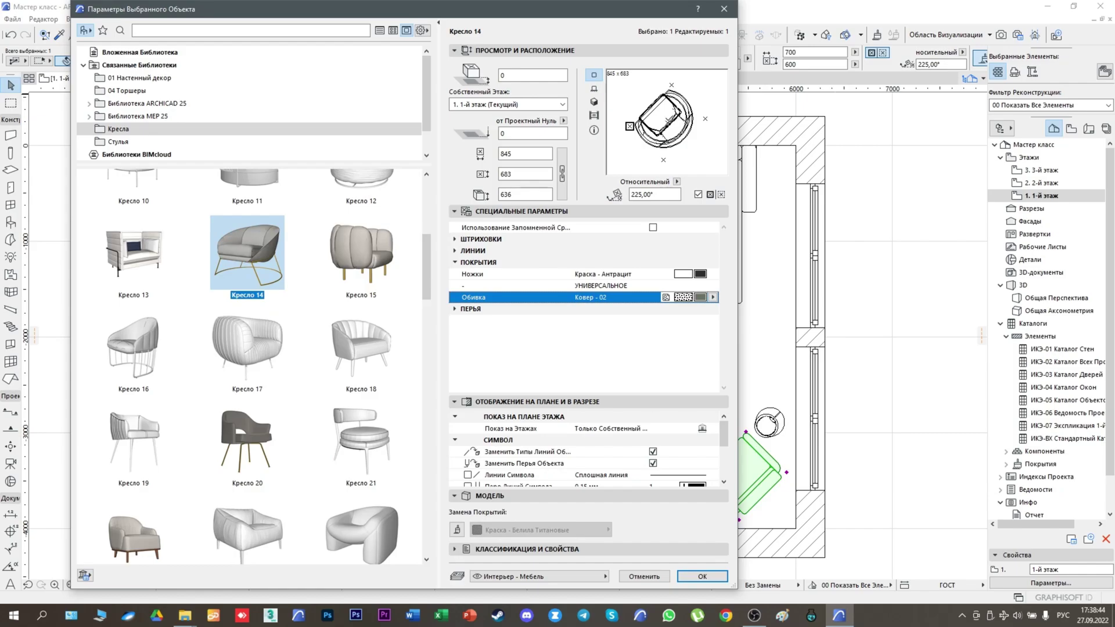
left_click(702, 576)
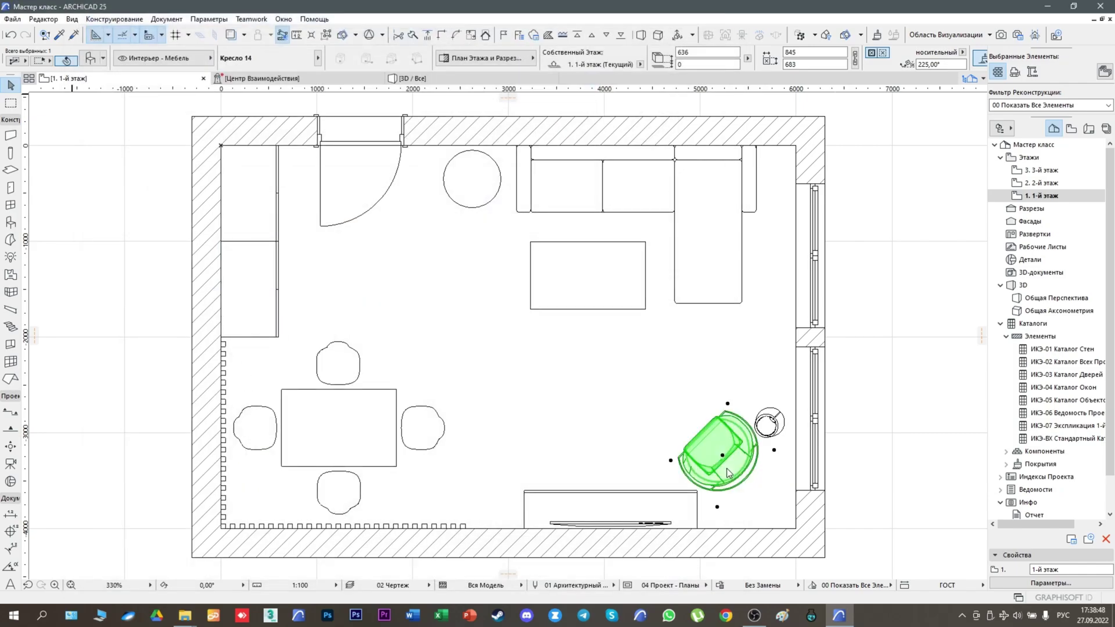
Step: Move the new armchair by its centre diagonally towards the room corner, just below the floor lamp, and deselect it
left_click(724, 458)
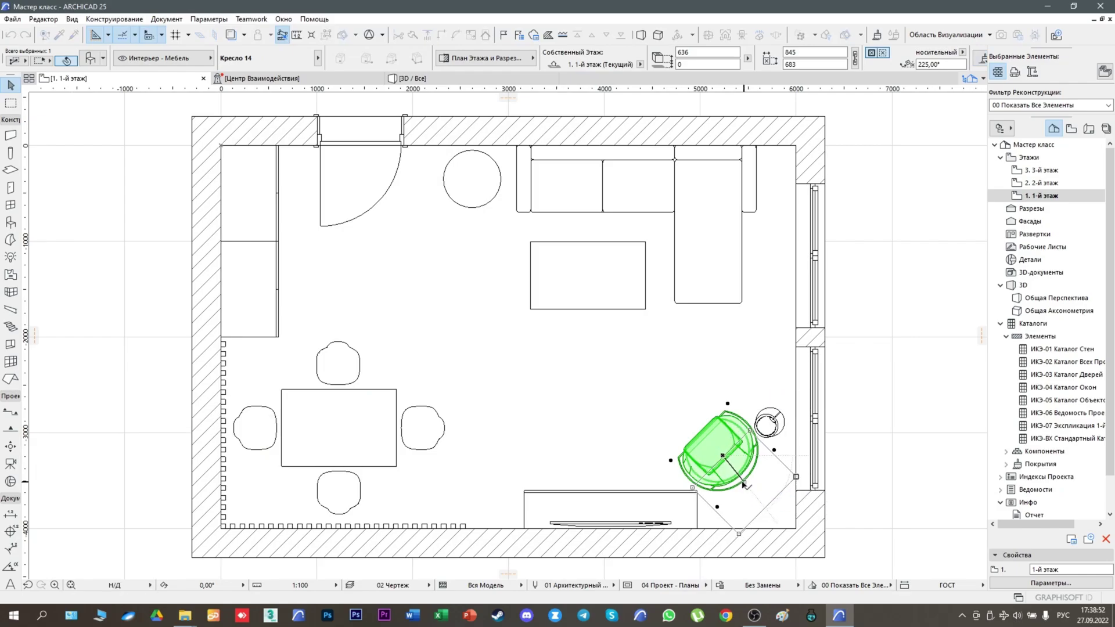
left_click(744, 484)
left_click(878, 418)
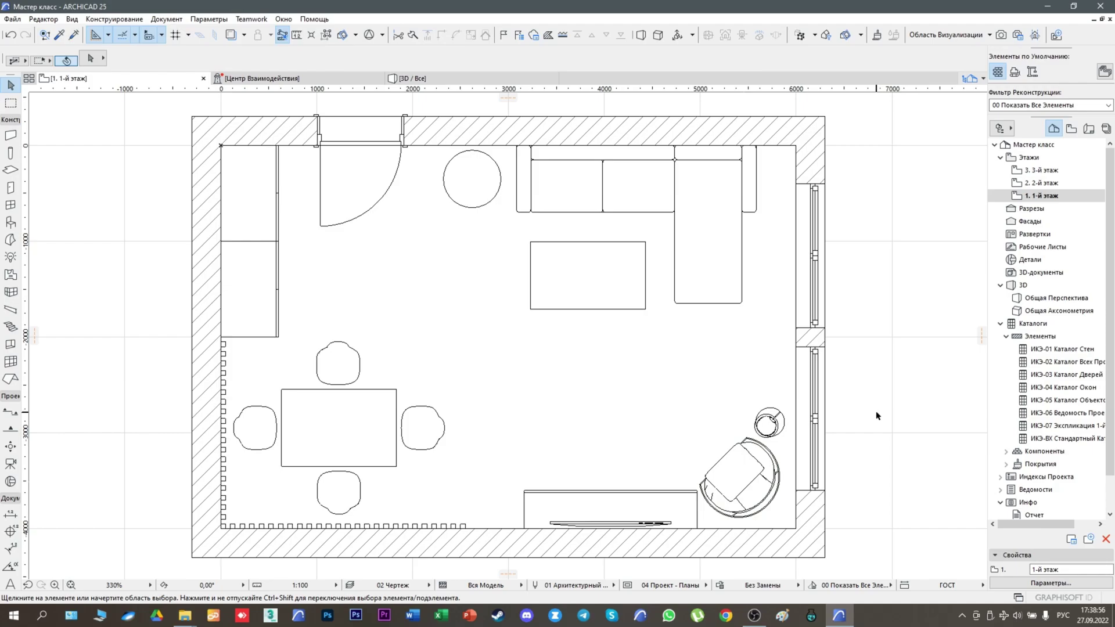
Step: Replace all four dining chairs together with "Стул Poliform Ventura S18" from the linked library "Стулья"
left_click(337, 372)
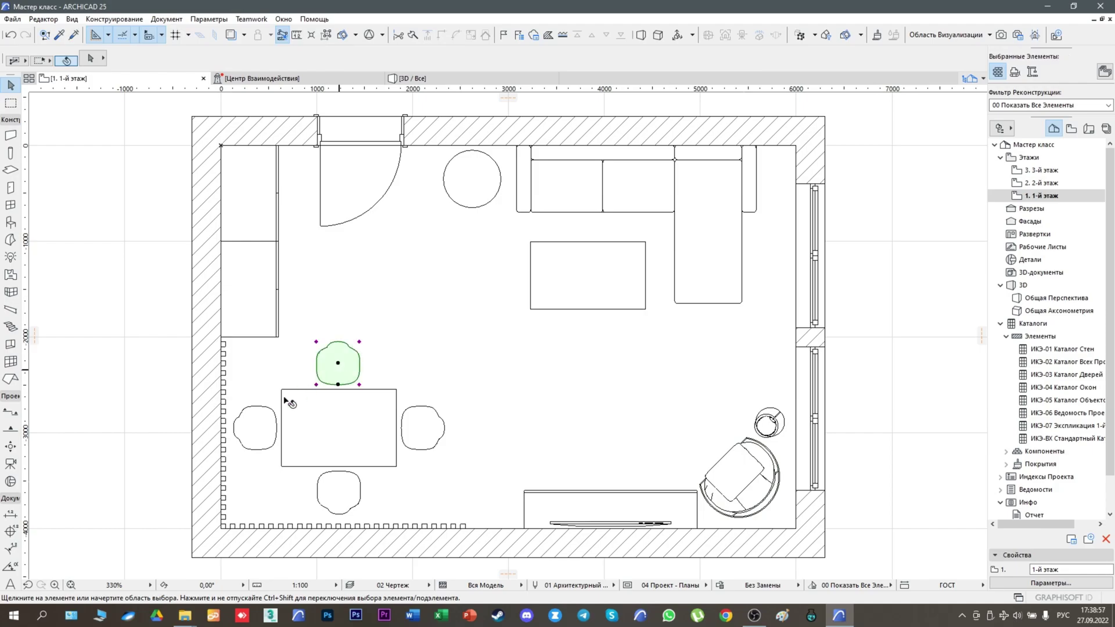
left_click(254, 431, "shift")
left_click(334, 491, "shift")
left_click(422, 431, "shift")
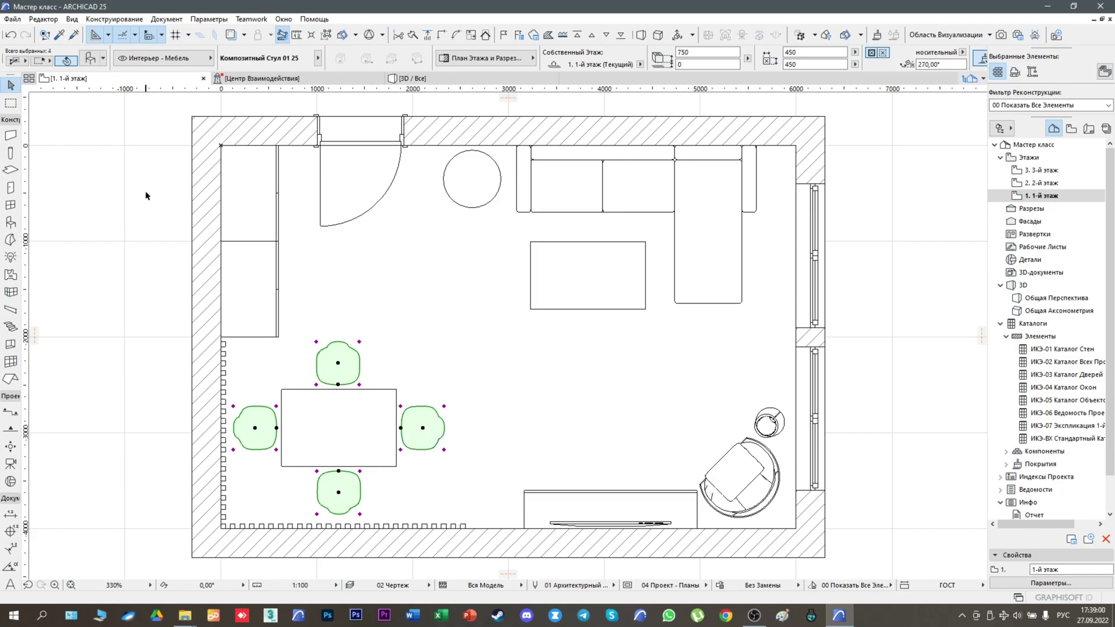
left_click(90, 59)
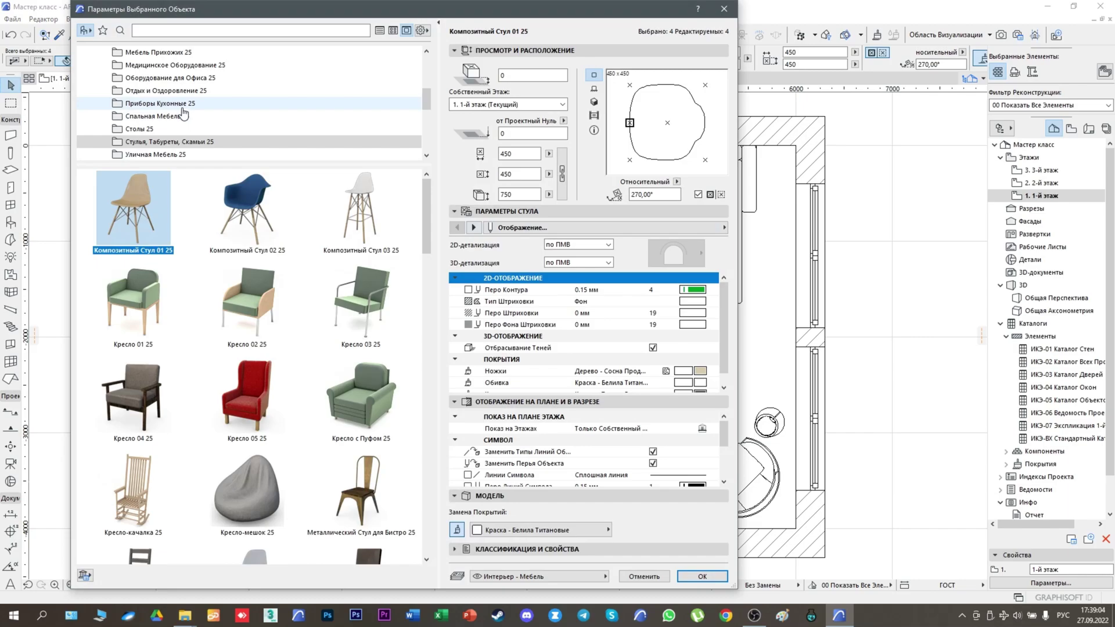
left_click(89, 103)
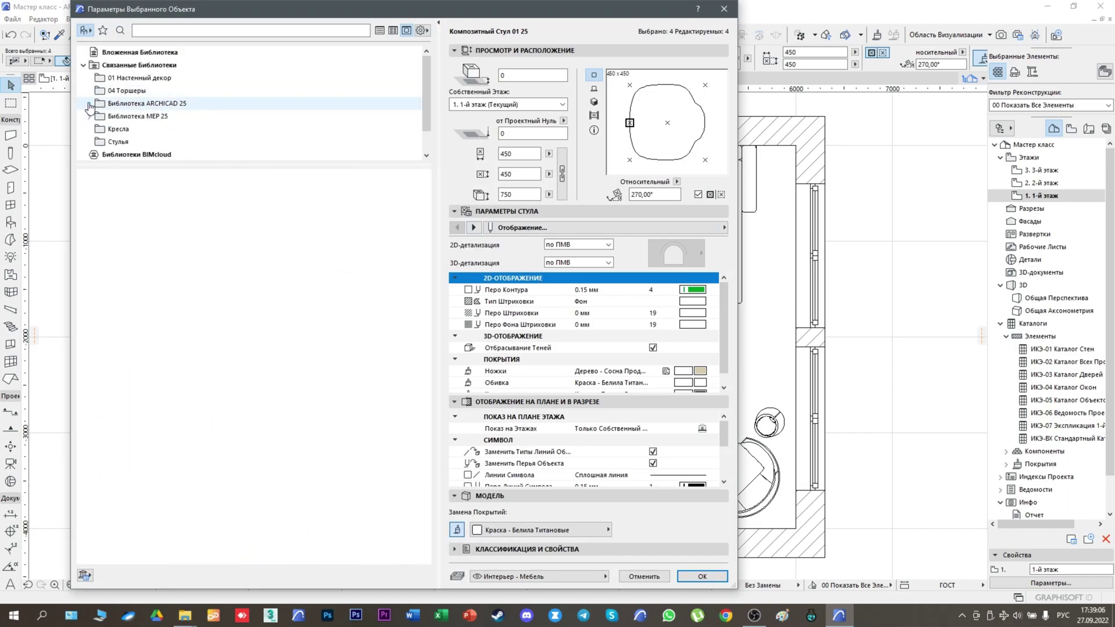
left_click(130, 142)
left_click(130, 142)
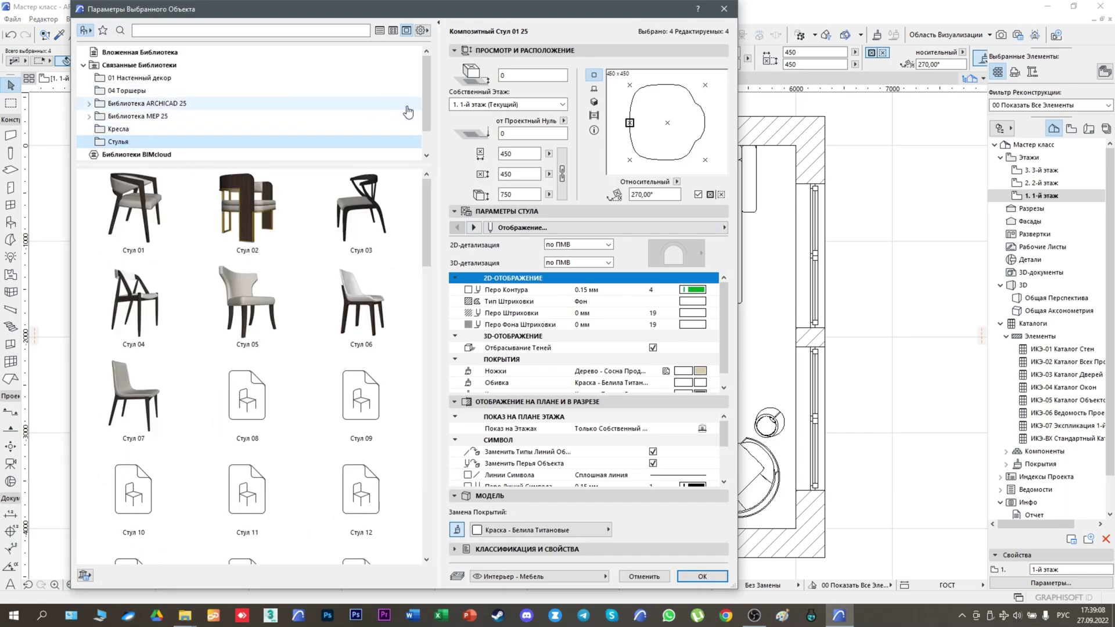
left_click_drag(424, 194, 423, 496)
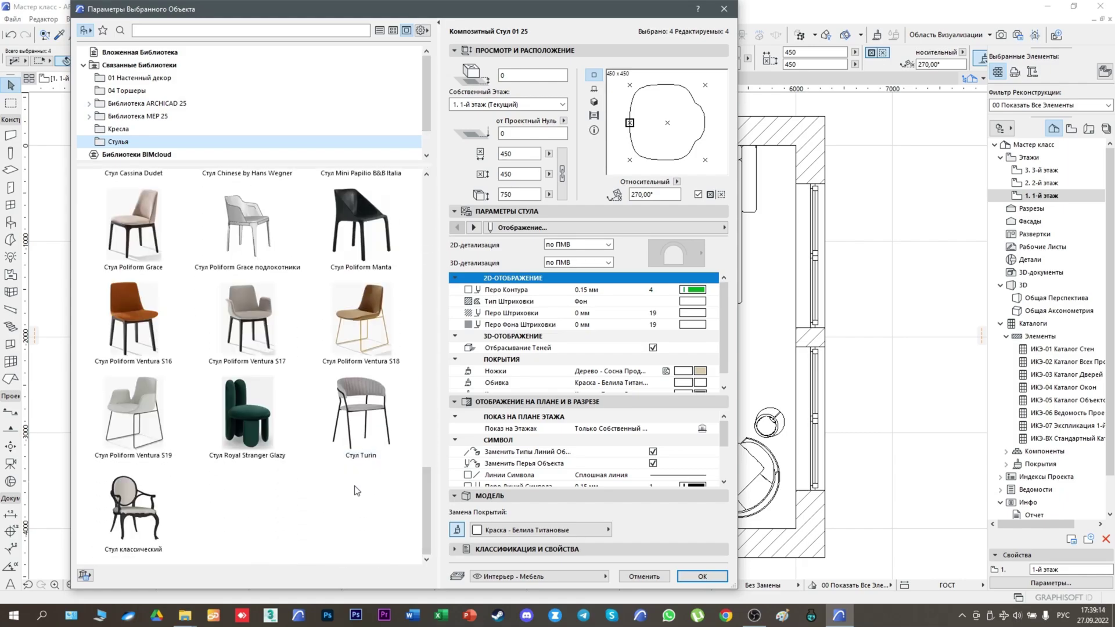
left_click(365, 328)
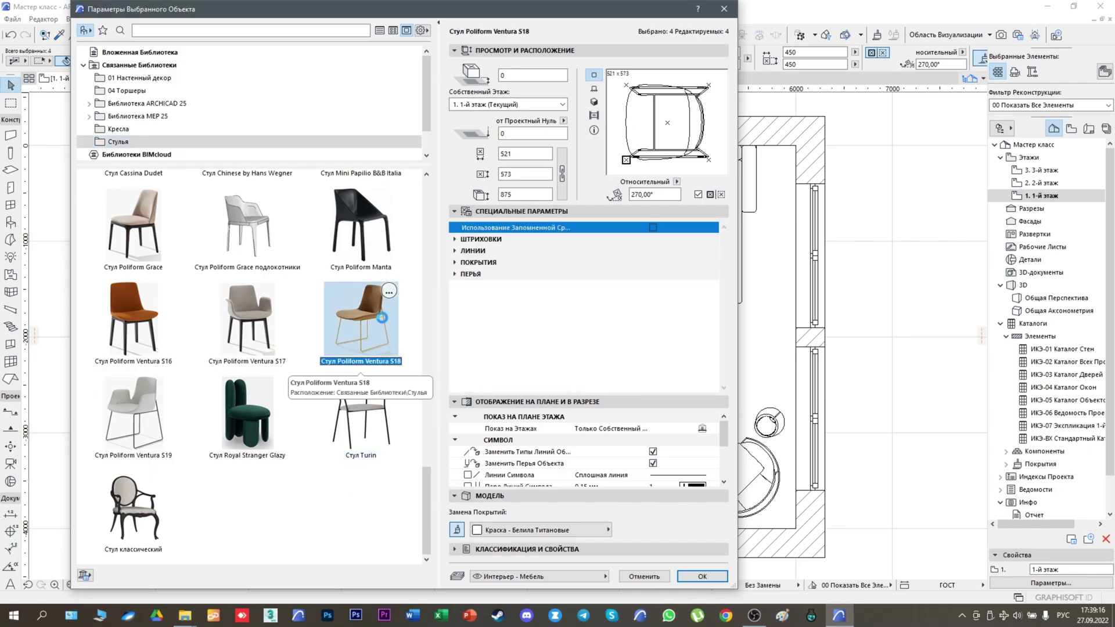
Step: Turn off the dining chairs' overall surface override and set Ножки to "Краска - Антрацит" and Обивка to "Кожа - Табак"
left_click(458, 530)
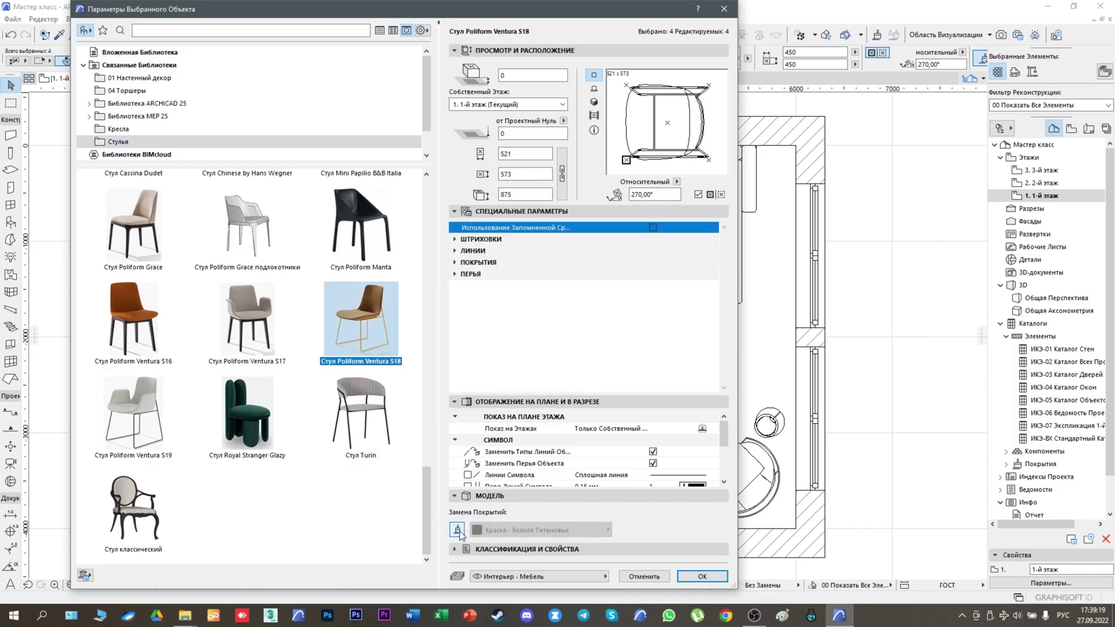
left_click(478, 262)
left_click(692, 280)
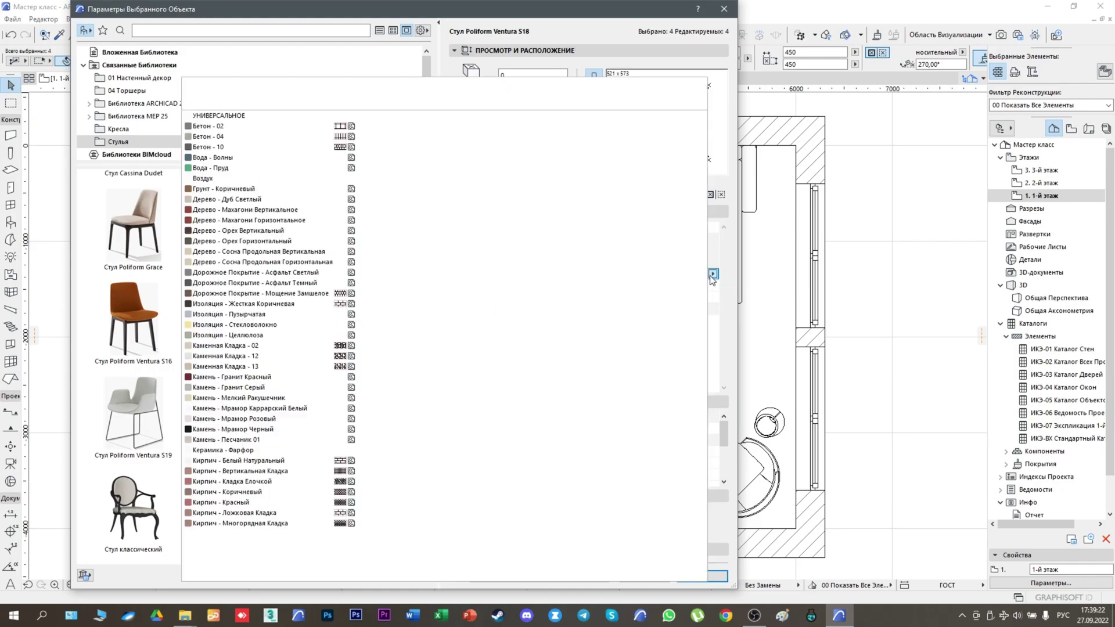
left_click(407, 157)
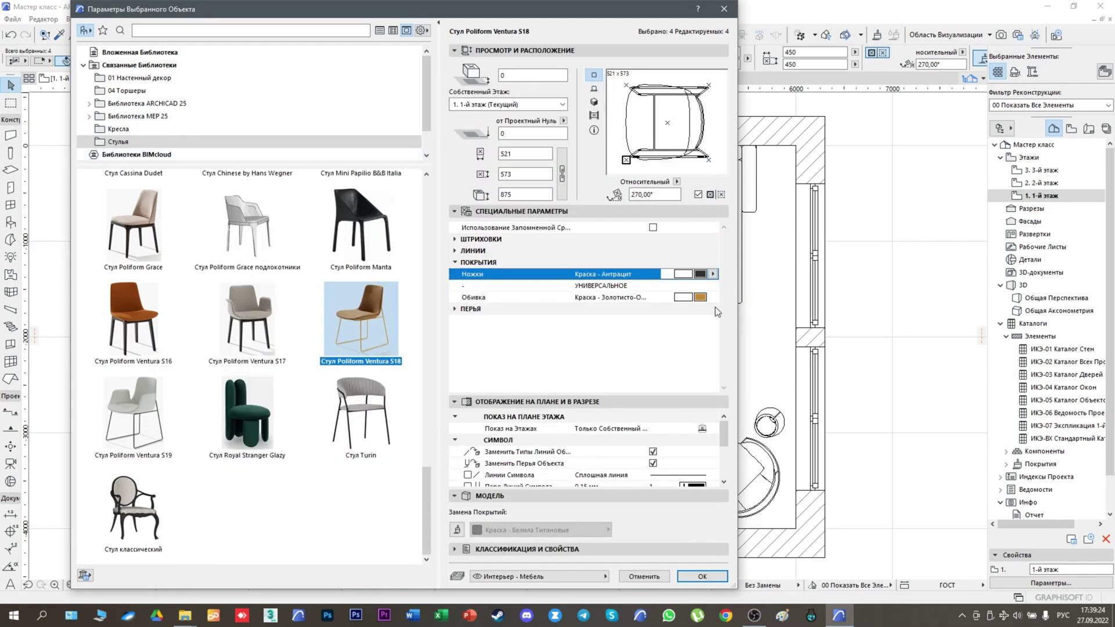
left_click(712, 299)
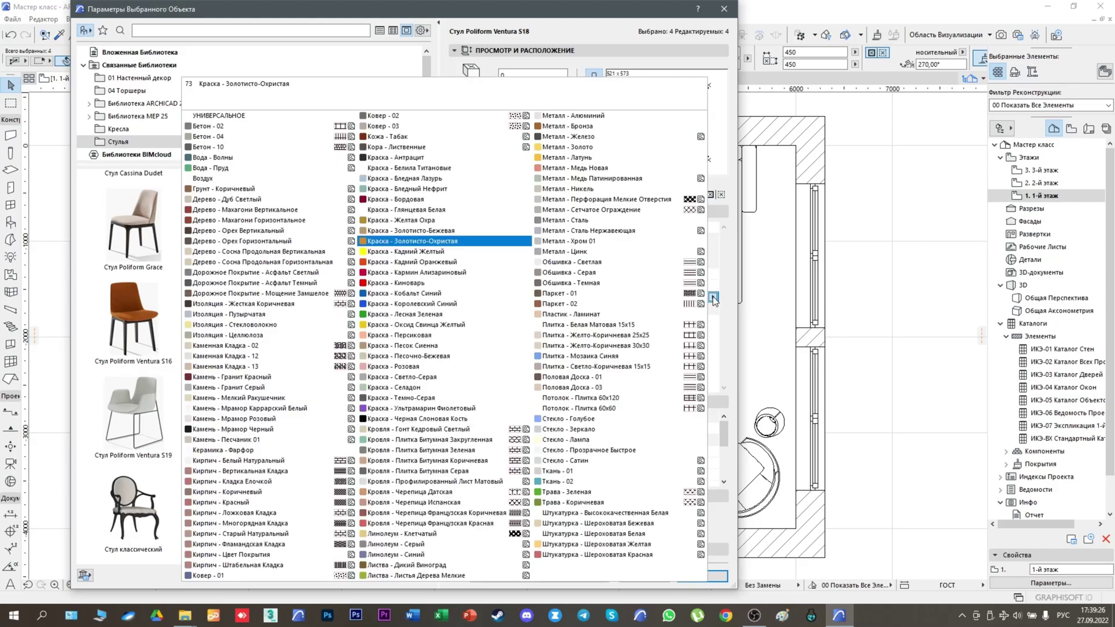
left_click(401, 137)
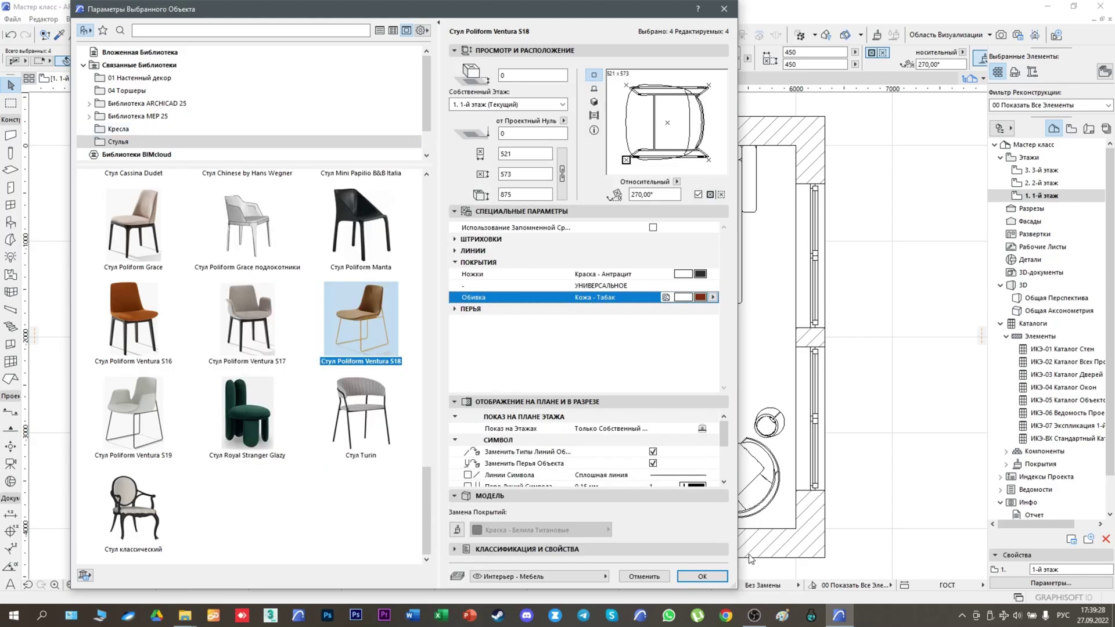
Step: Set the dining chairs' anchor to the centre, accept the object settings and deselect the chairs
left_click(668, 121)
left_click(709, 574)
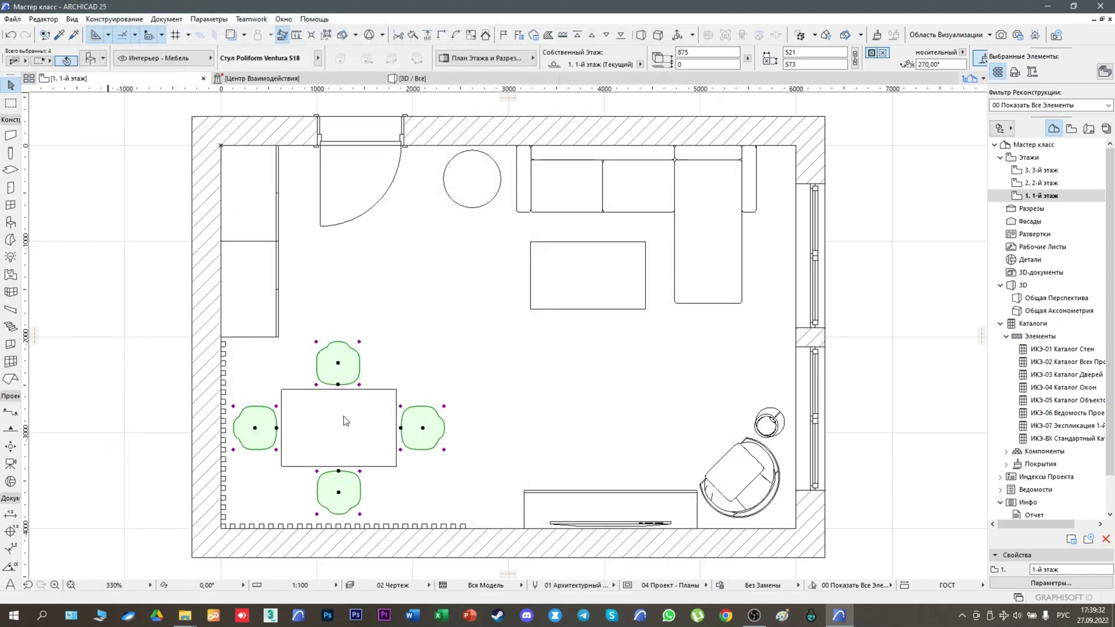
left_click(120, 346)
Step: Move the left dining chair about 149 mm outwards from the table and shift the right chair outwards by a similar distance
scroll(244, 519, "up", 4)
left_click(314, 329)
left_click(312, 327)
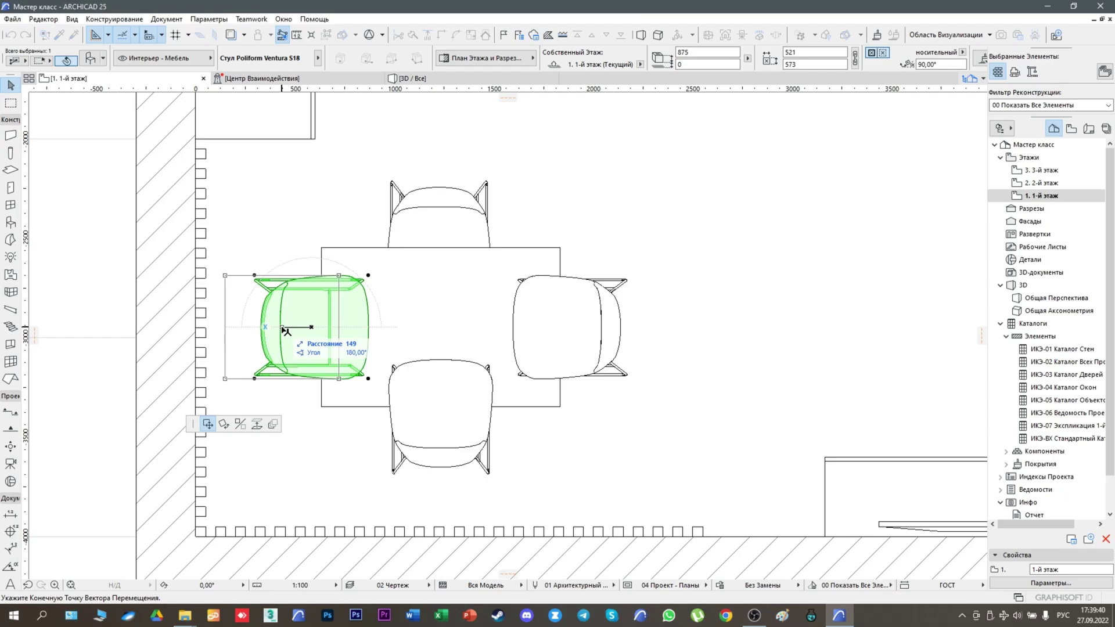
left_click(284, 330)
left_click(593, 332)
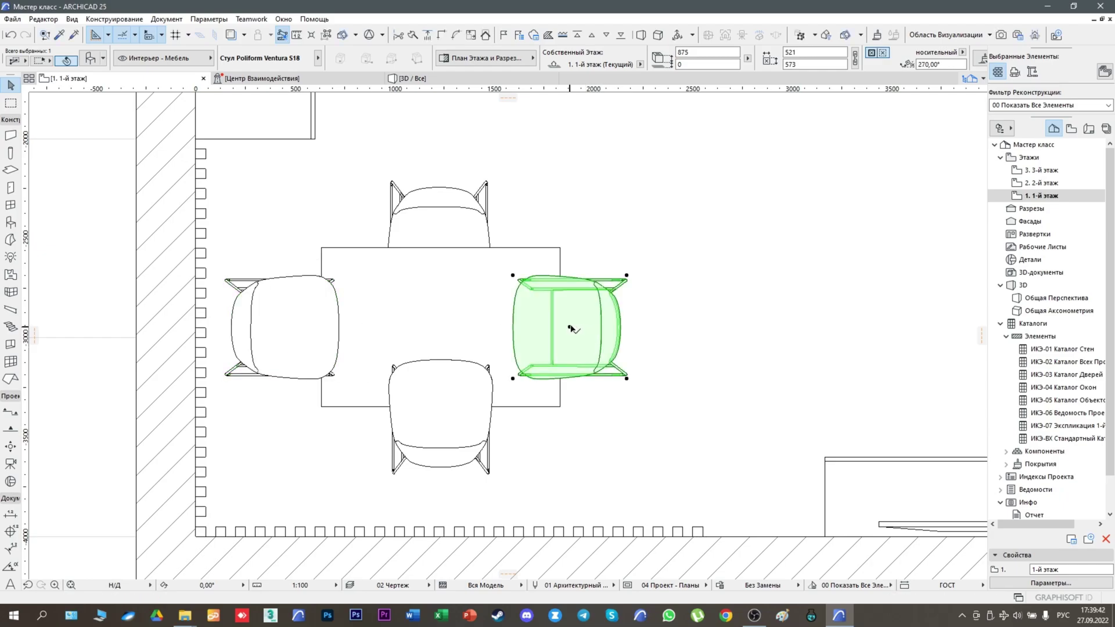
left_click(571, 328)
left_click(601, 329)
Step: Move the upper dining chair outwards so only its front edge overlaps the table, and the lower chair about 139 mm outwards
left_click(439, 260)
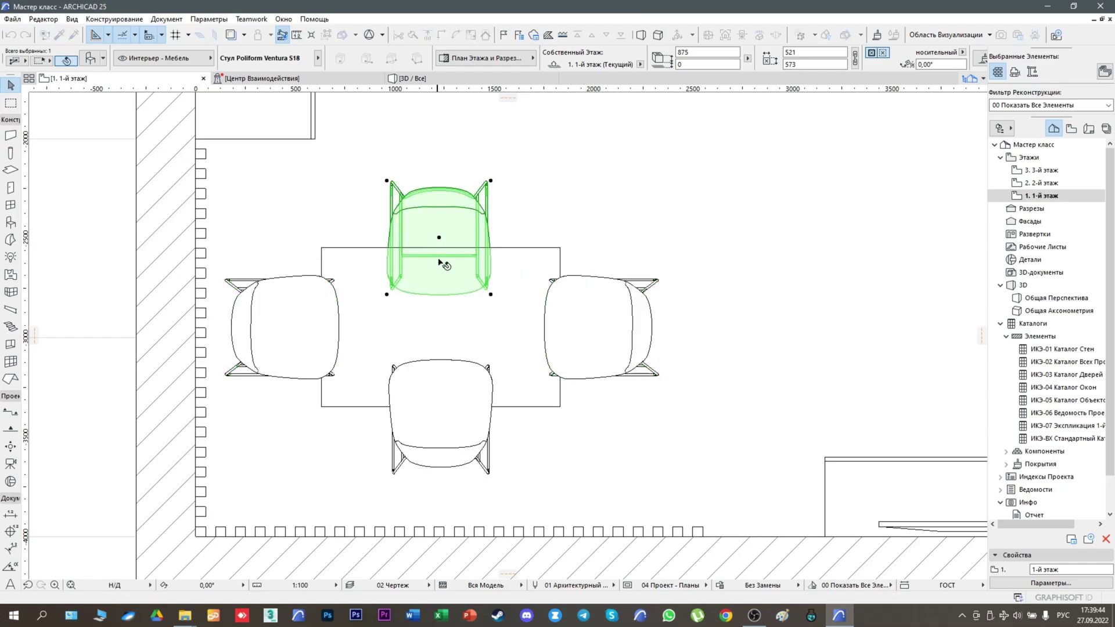
left_click(439, 237)
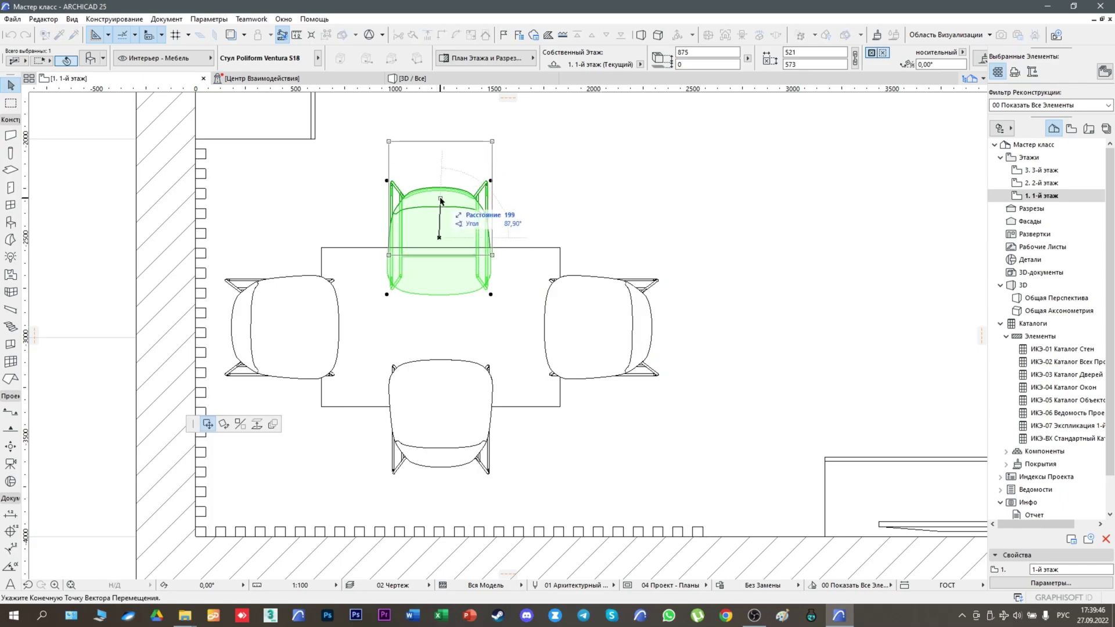
left_click(441, 201)
left_click(440, 199)
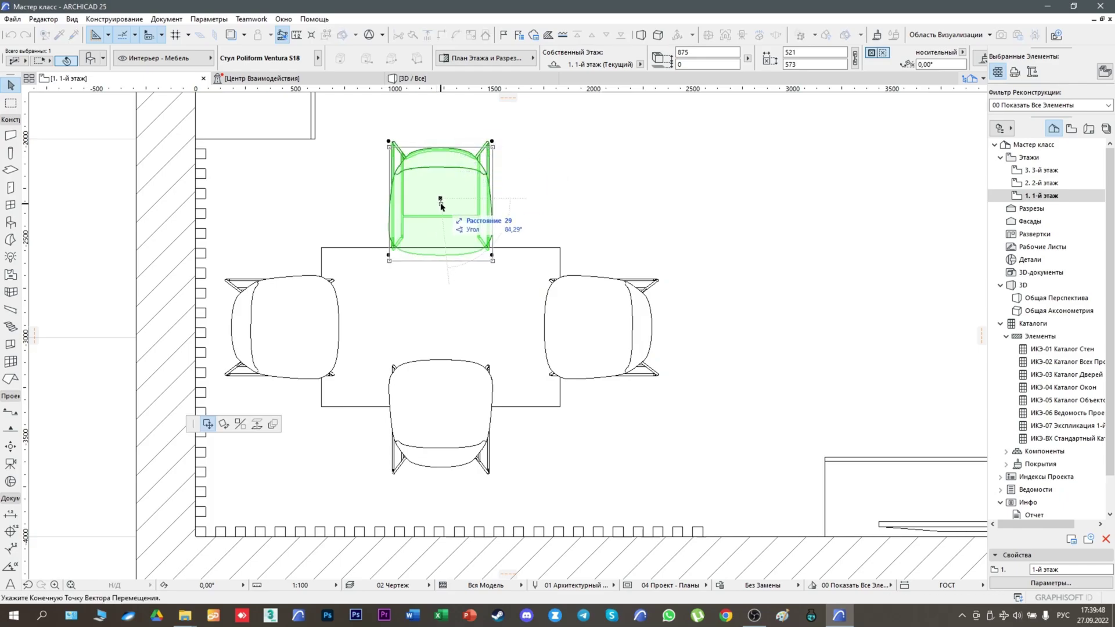
left_click(441, 206)
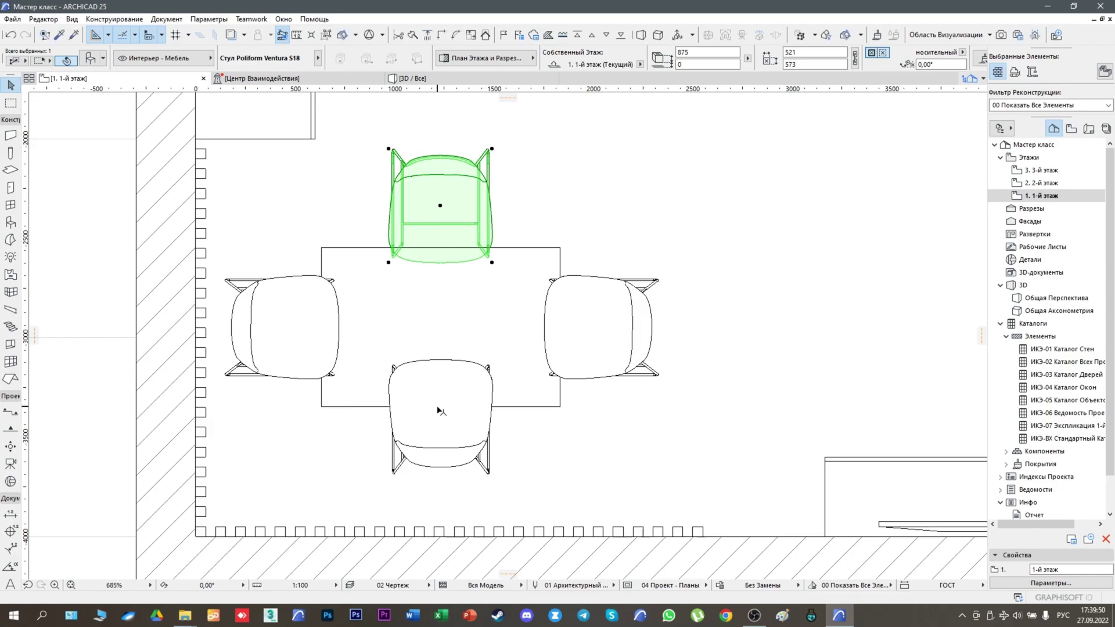
left_click(438, 402)
left_click(439, 421)
left_click(440, 417)
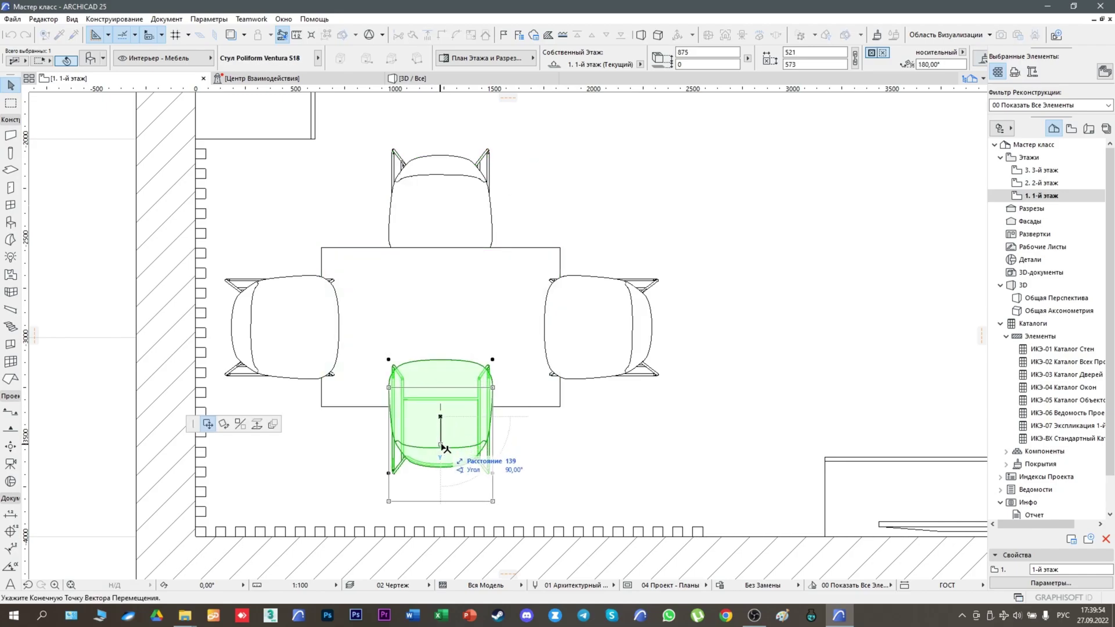
left_click(442, 448)
Step: Bring the dining table to the front of the display order so it covers the chairs' edges, and deselect it
left_click(534, 253)
right_click(534, 254)
mouse_move(626, 416)
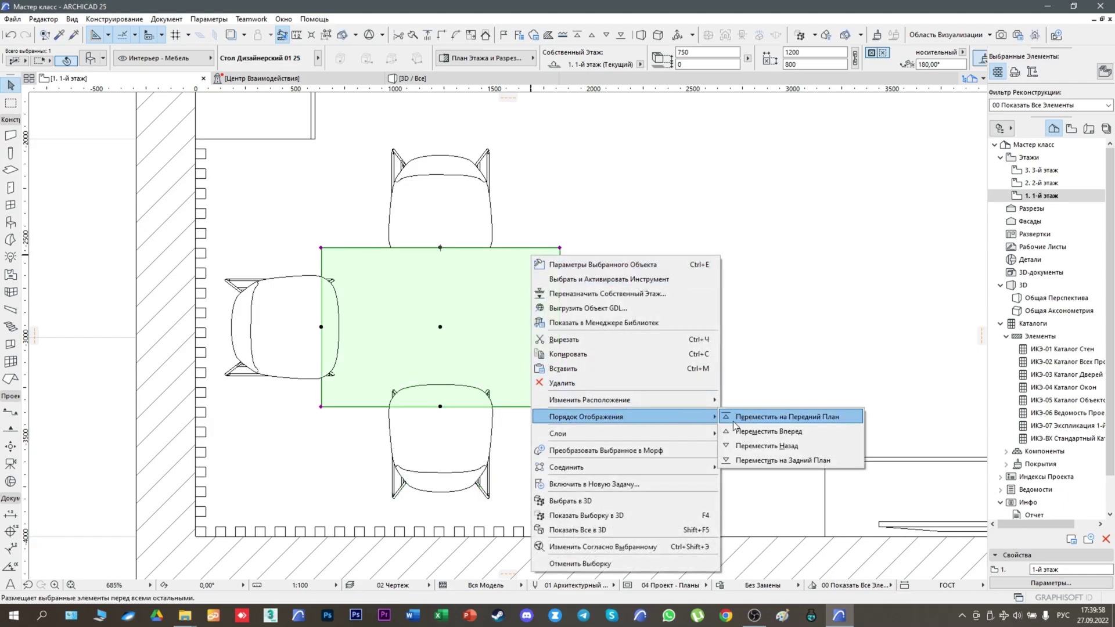
left_click(734, 418)
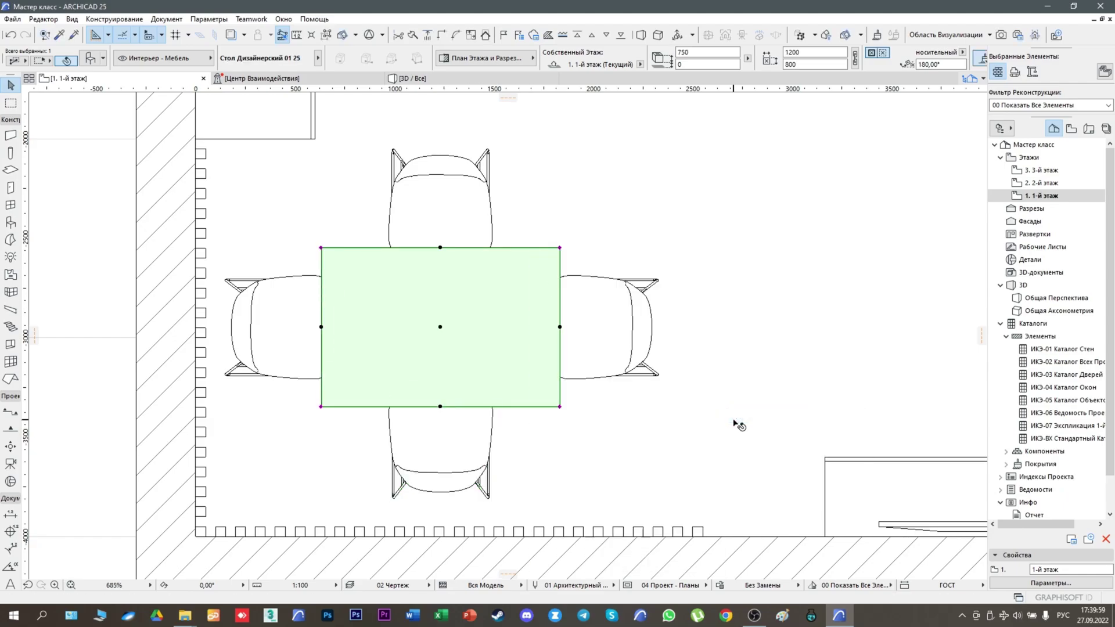
left_click(112, 246)
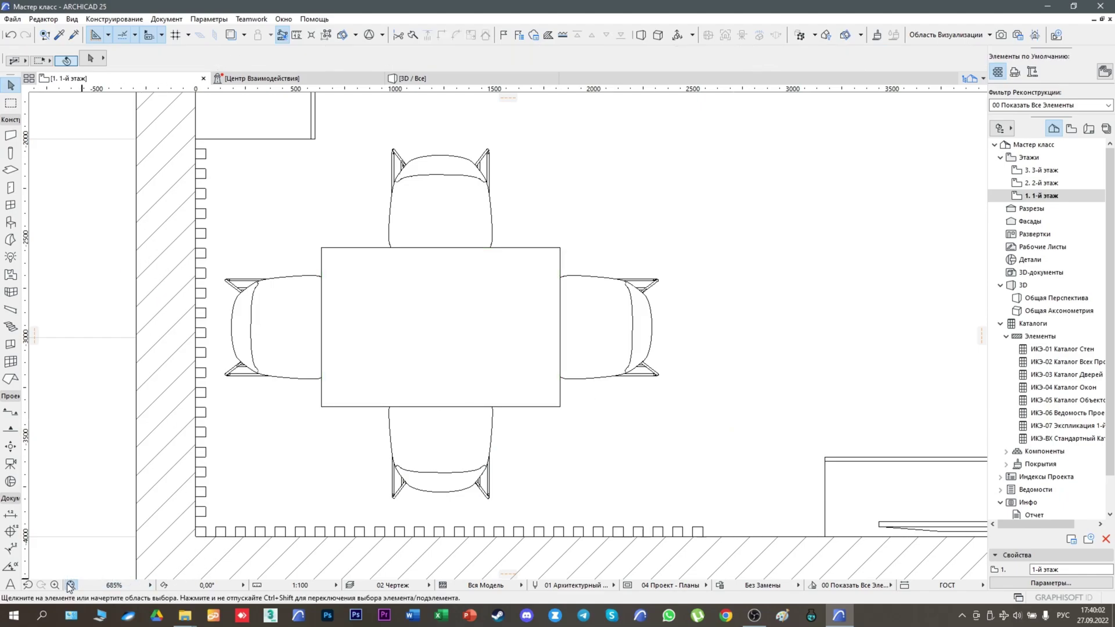
left_click(70, 585)
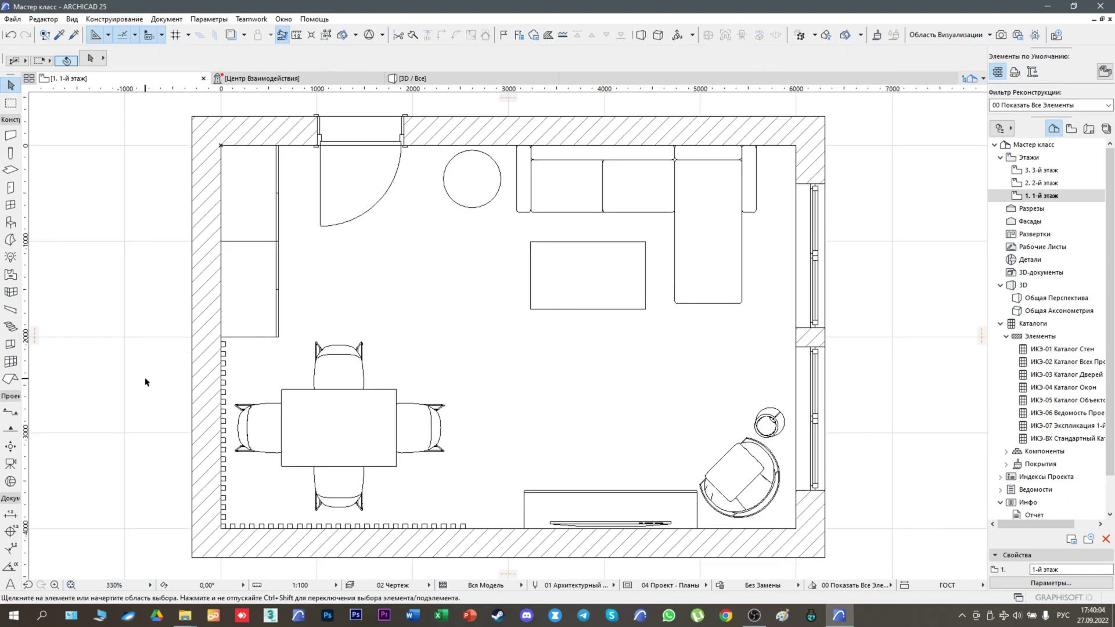
Step: Close the interaction centre and examine the dining table and chairs in the 3D view from several angles
left_click(377, 79)
left_click(268, 78)
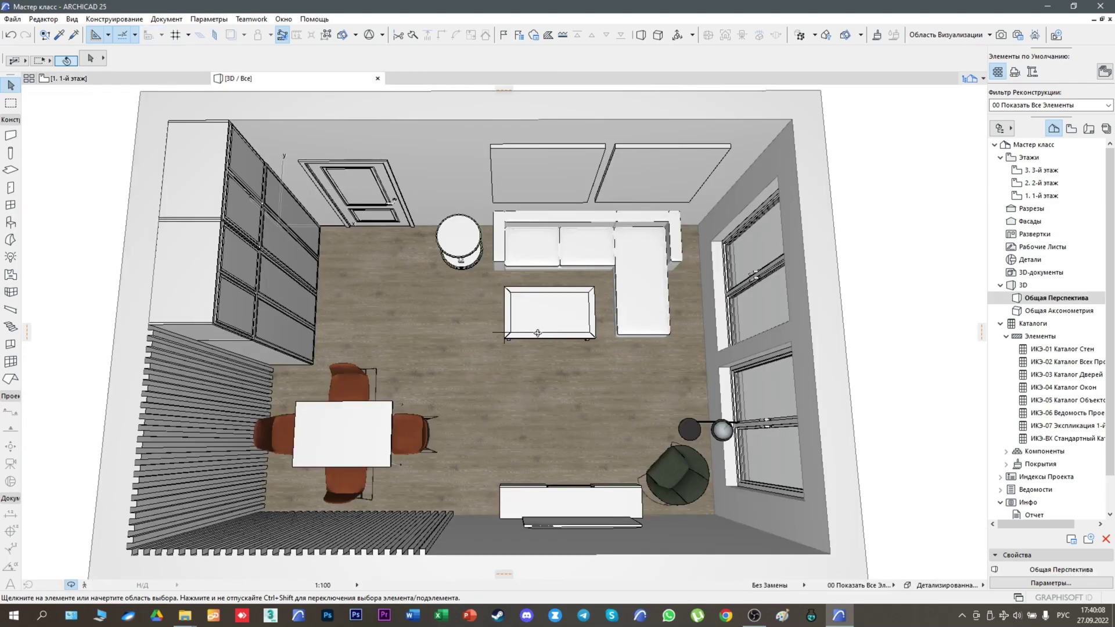
left_click_drag(595, 378, 398, 382)
middle_click_drag(398, 383, 321, 281, "shift")
scroll(342, 284, "up", 3)
middle_click_drag(461, 290, 504, 333)
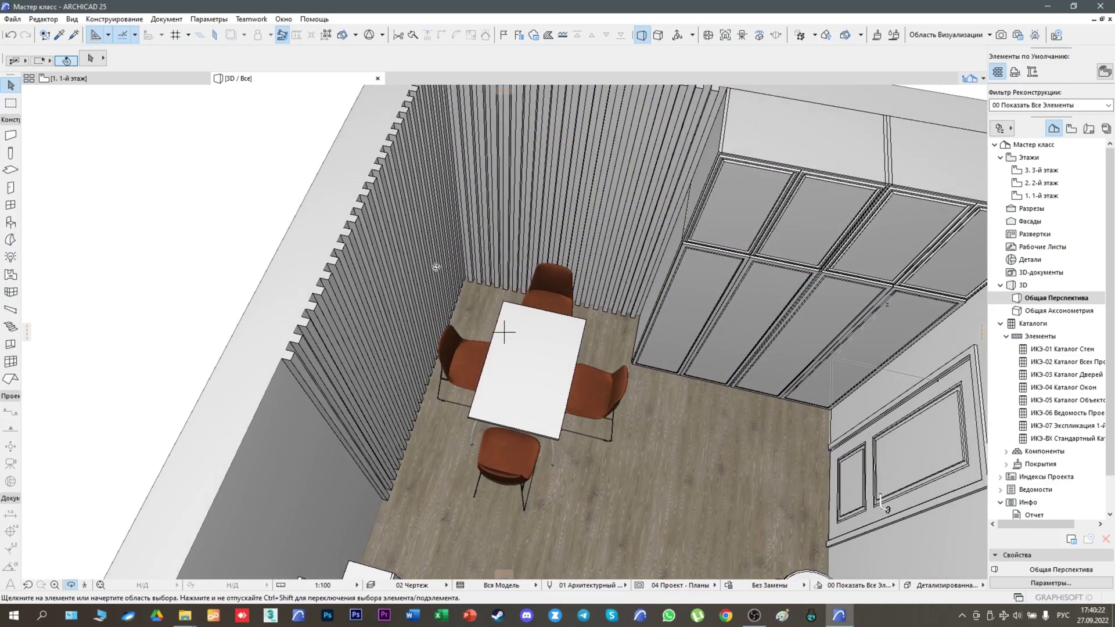
Step: Return to the 1st-floor plan and choose настенный декор 060124 from the 01 Настенный декор library as the object for placement
left_click(110, 80)
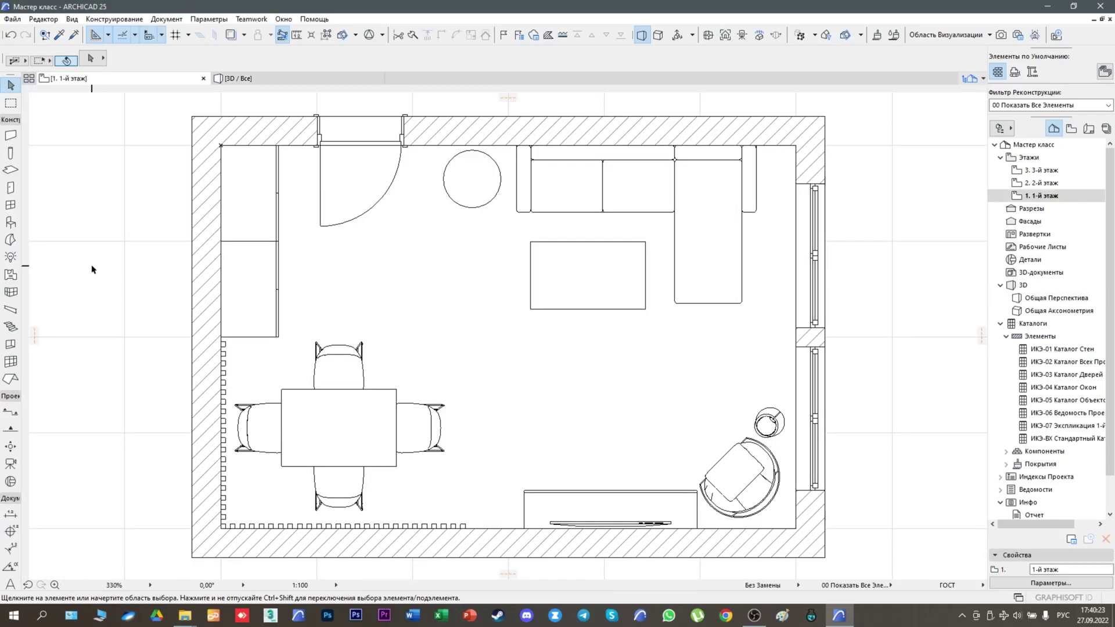
left_click(9, 223)
key("ctrl+t")
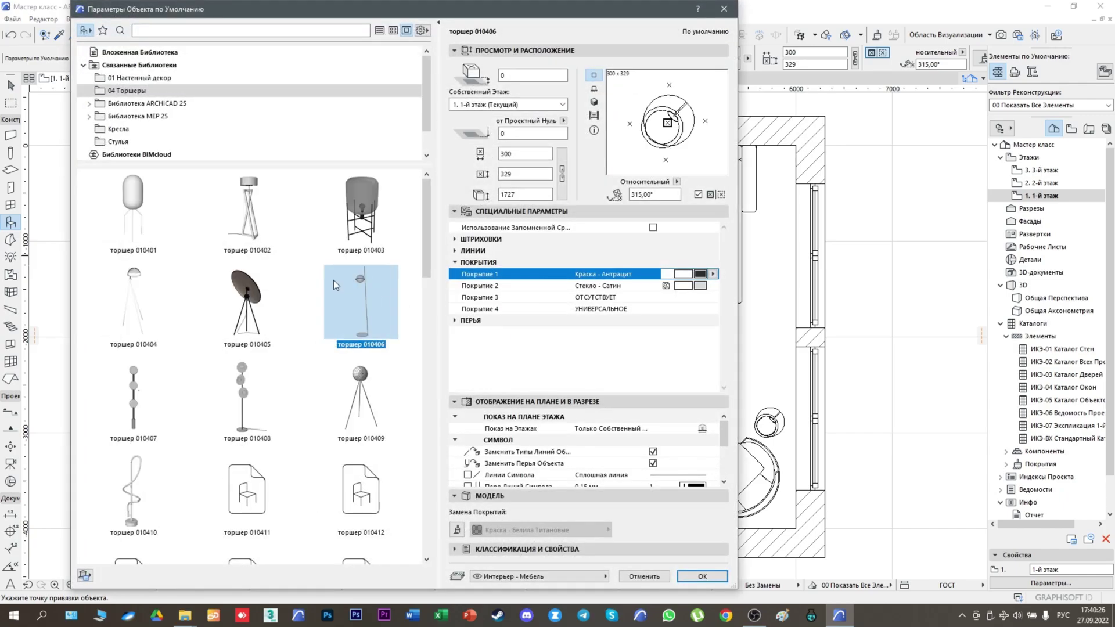
left_click(145, 78)
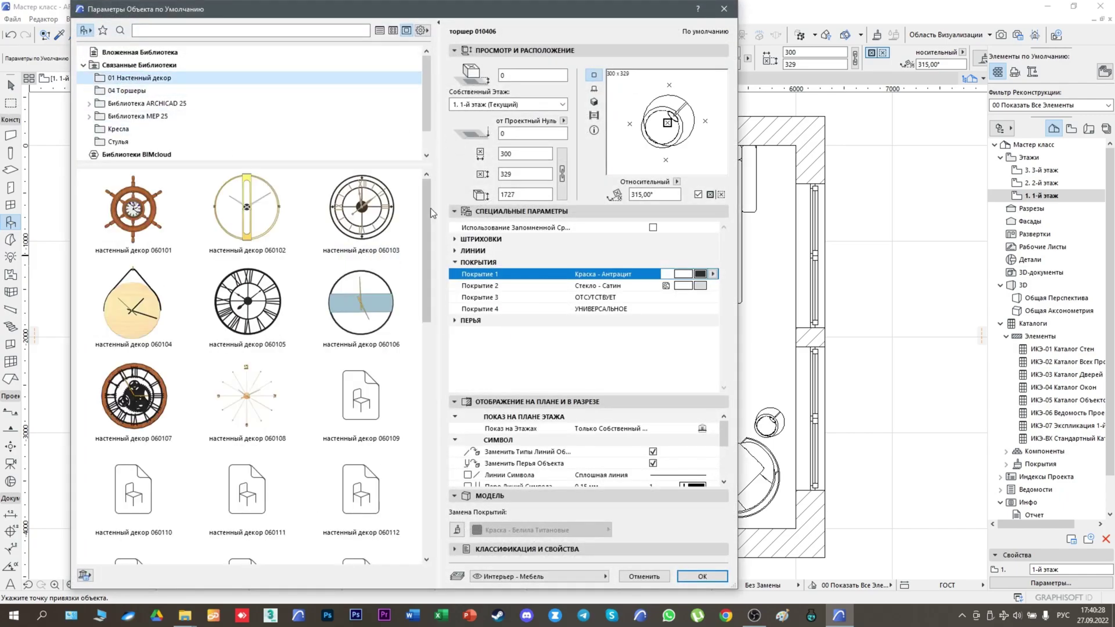
left_click_drag(426, 207, 441, 382)
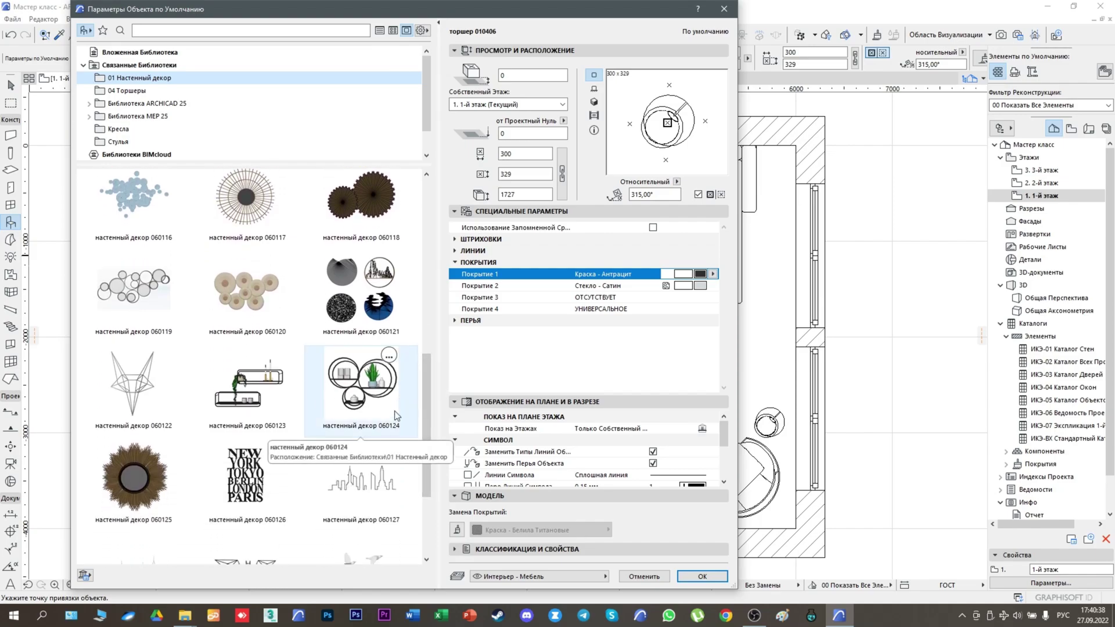
left_click(356, 395)
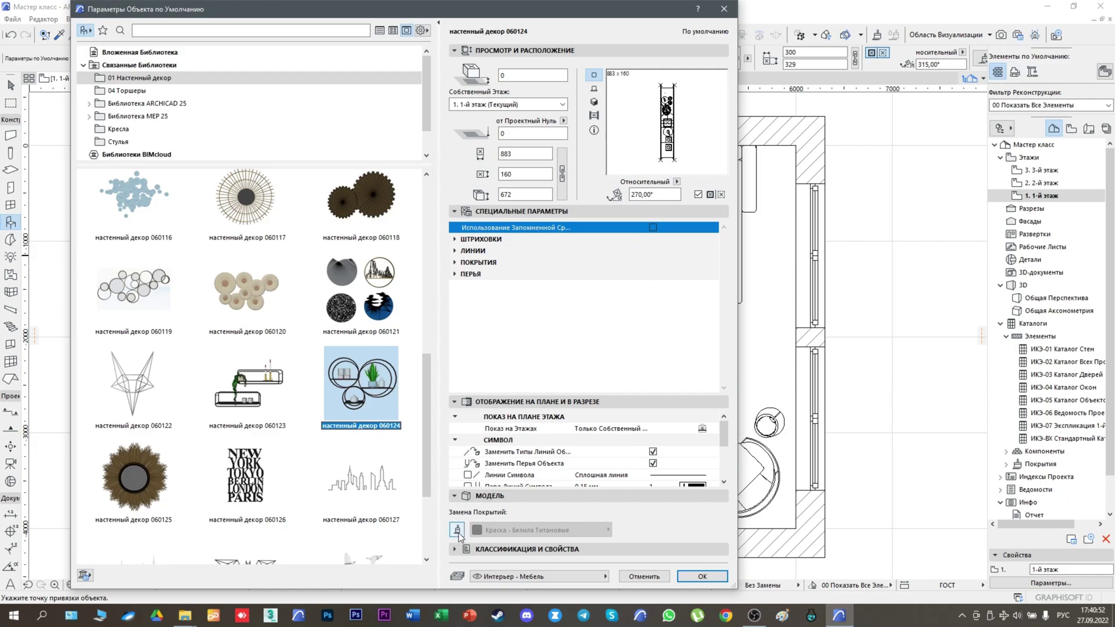
left_click(703, 578)
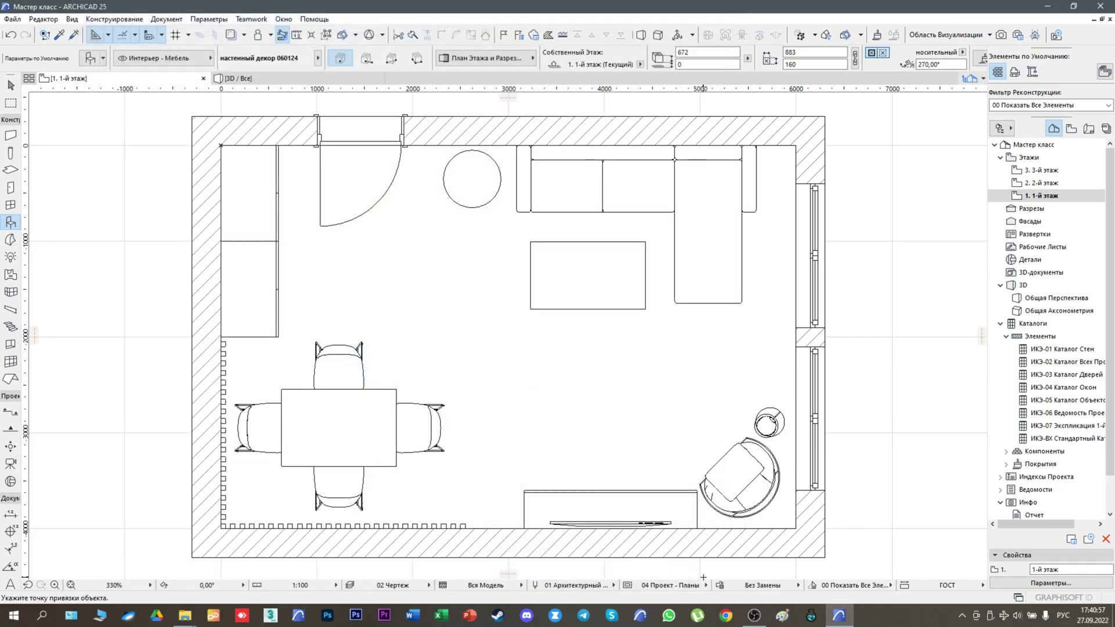
Step: Place the wall decor in the empty area outside the room beside the dining table and set its elevation to 1600
left_click(111, 420)
left_click(111, 423, "shift")
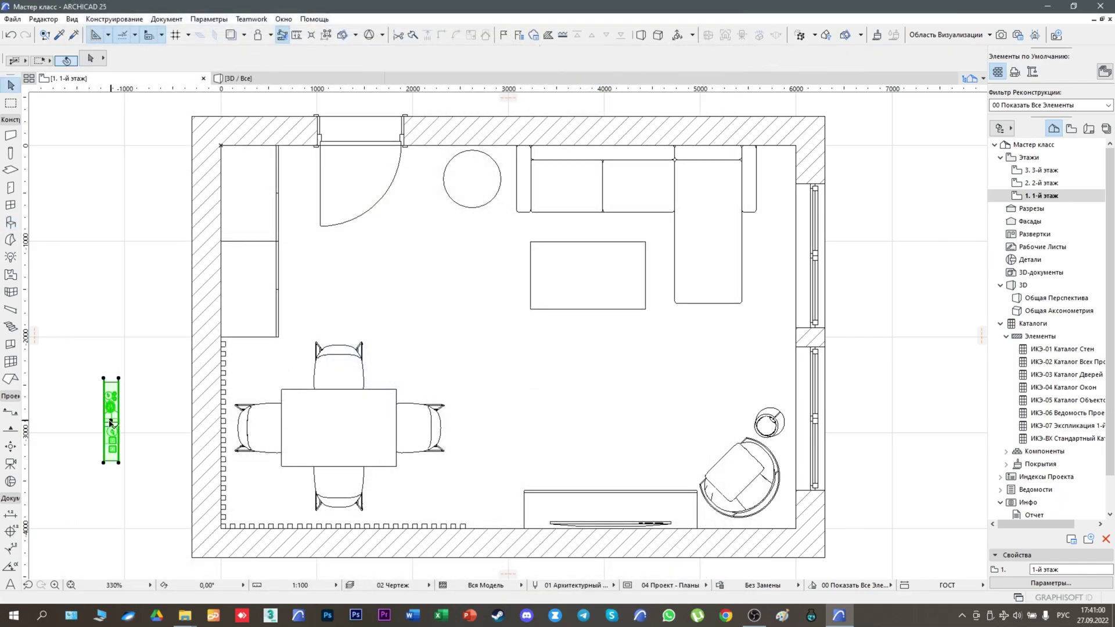
left_click(706, 64)
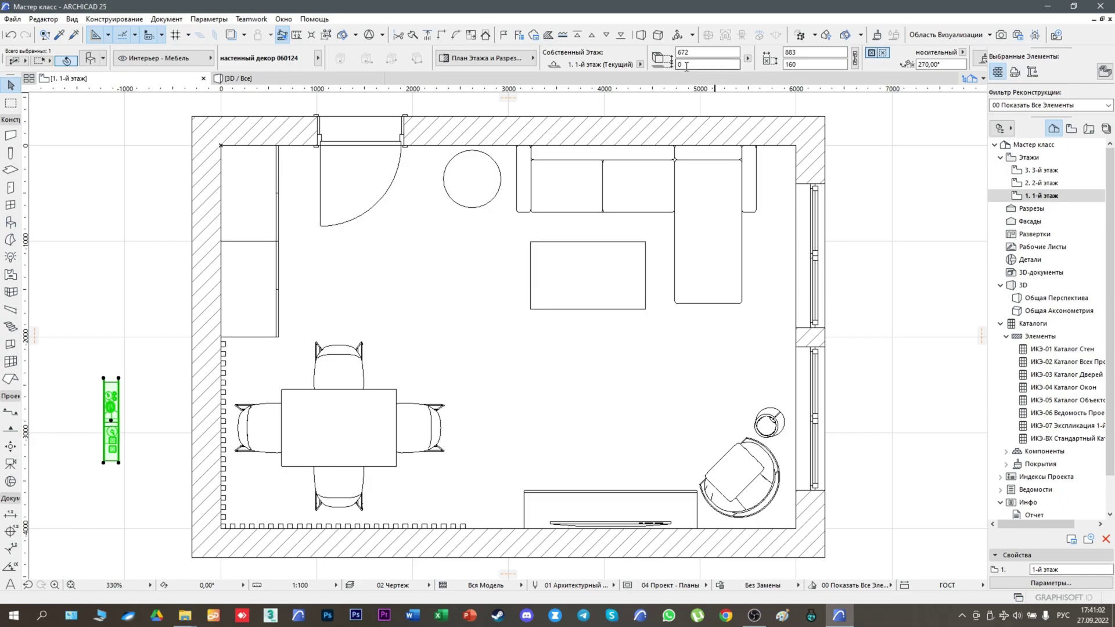
type("1600")
Step: Move the wall decor into the room, snapping its corner to a slat's corner on the slatted wall behind the dining chair
left_click(111, 420)
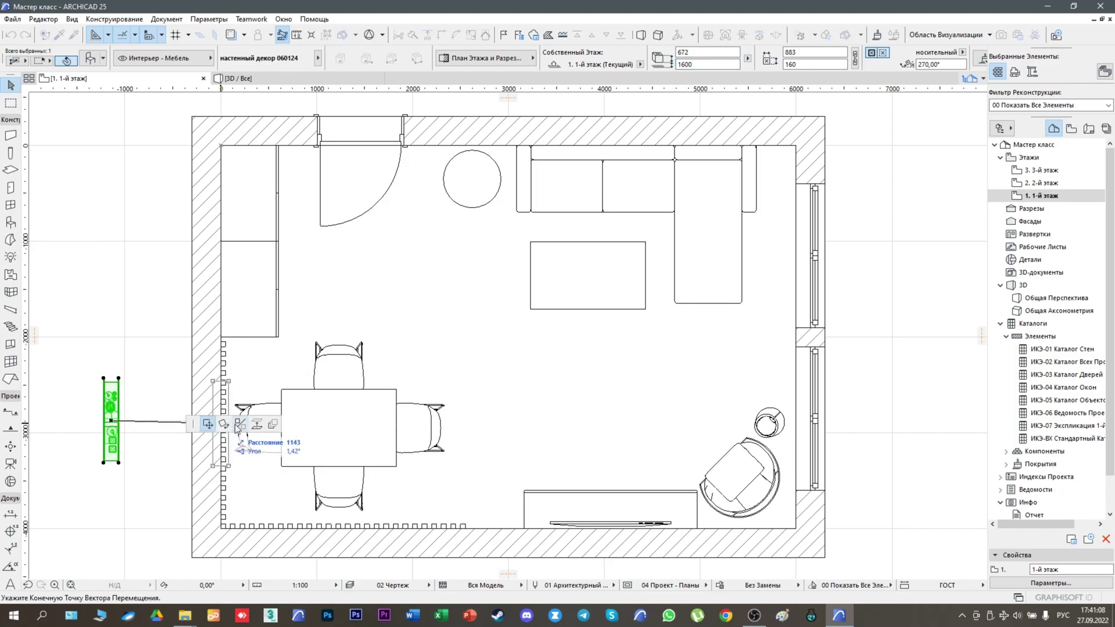
middle_click_drag(242, 445, 452, 433)
scroll(451, 433, "up", 5)
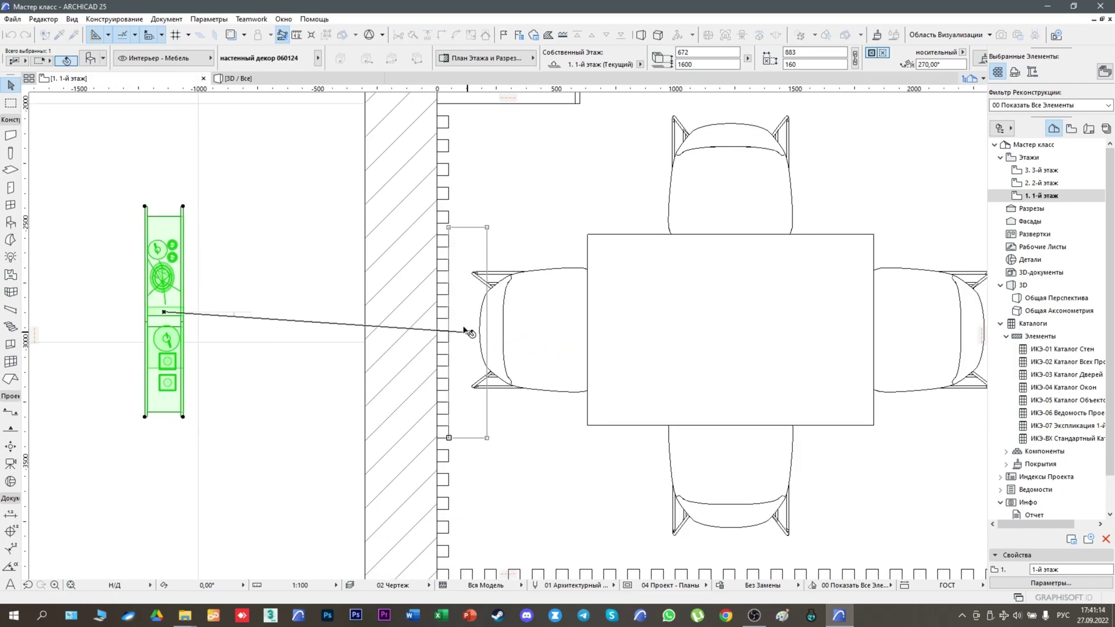
left_click(469, 330)
scroll(452, 443, "up", 10)
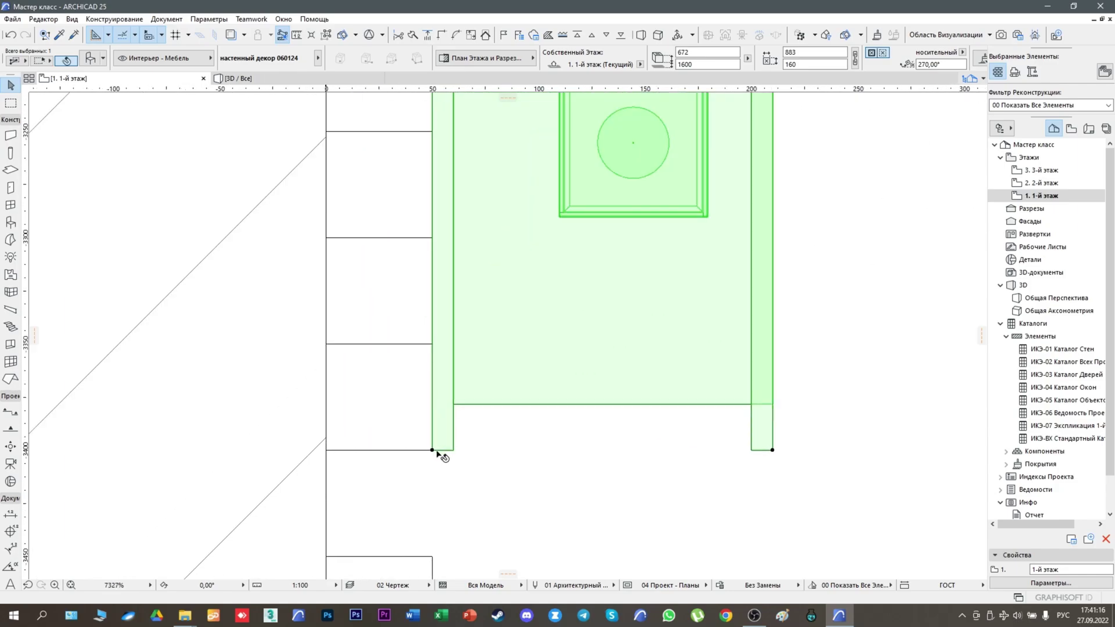
left_click(434, 452)
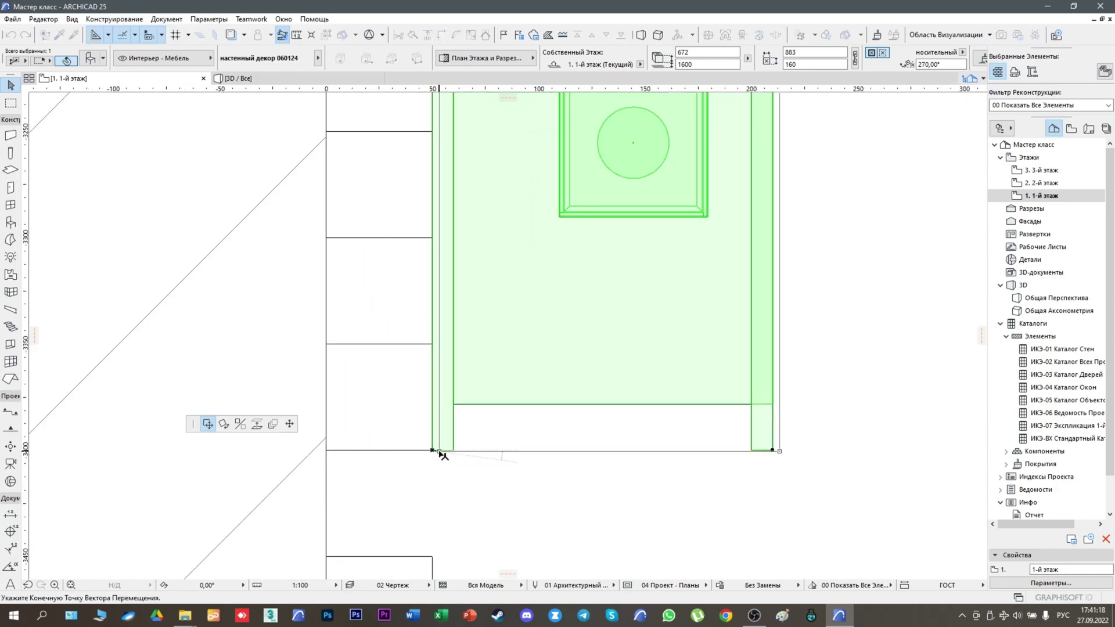
left_click(439, 453)
key("Escape")
left_click(70, 586)
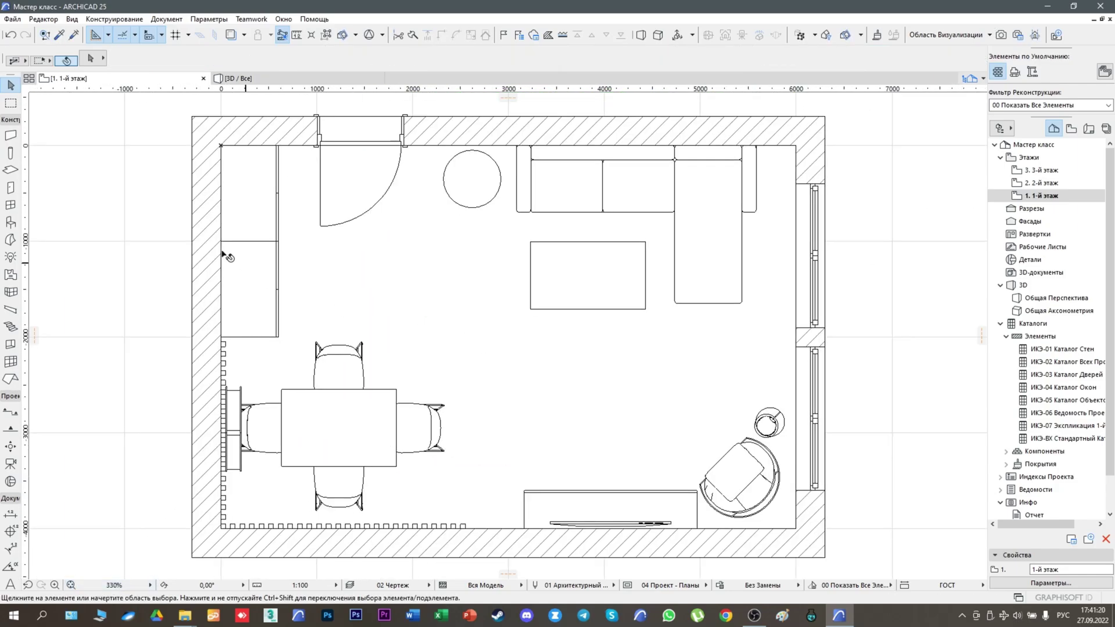
Step: Examine the placed wall decor and the whole room in the 3D view
left_click(272, 80)
middle_click_drag(528, 270, 366, 384, "shift")
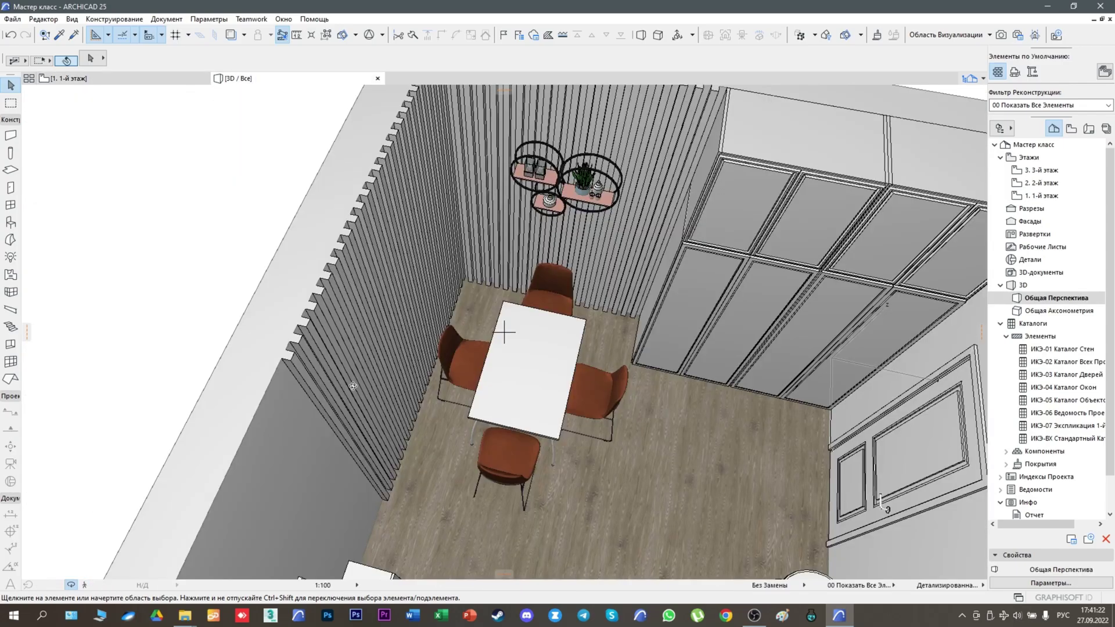
middle_click_drag(553, 254, 555, 344, "shift")
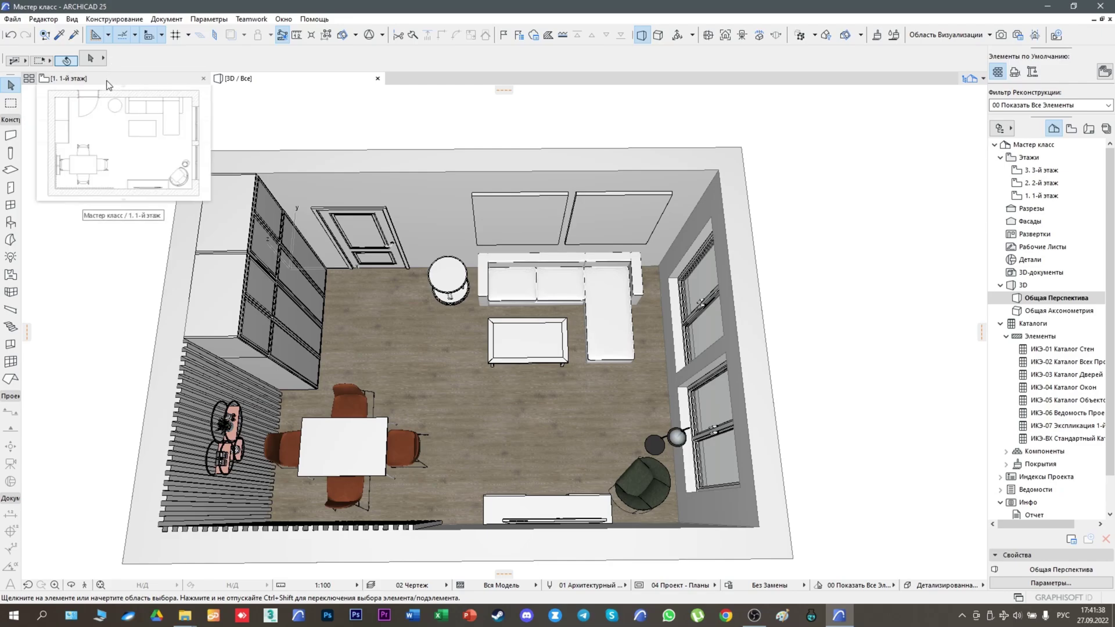
Step: Return to the 1st-floor plan and open the Library Manager at the project's embedded library
left_click(106, 80)
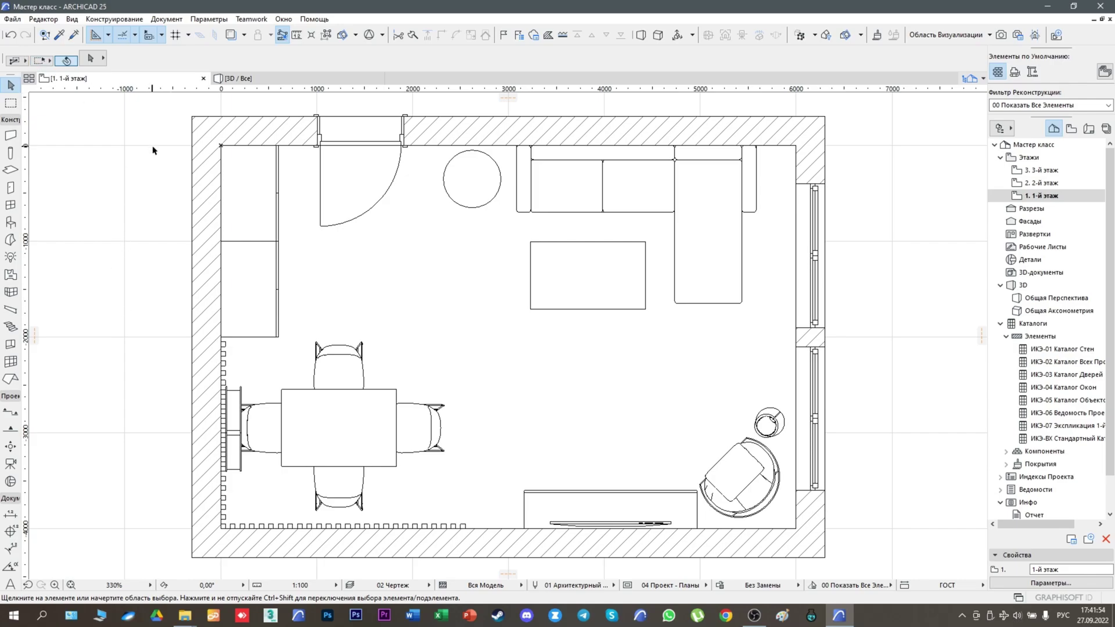
left_click(12, 19)
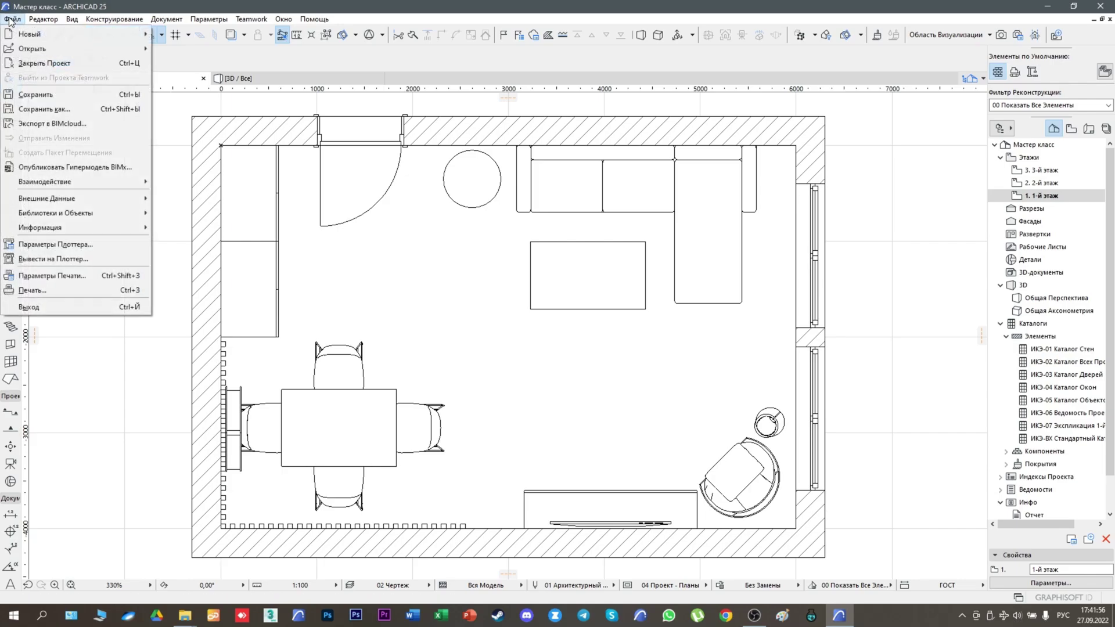
mouse_move(99, 213)
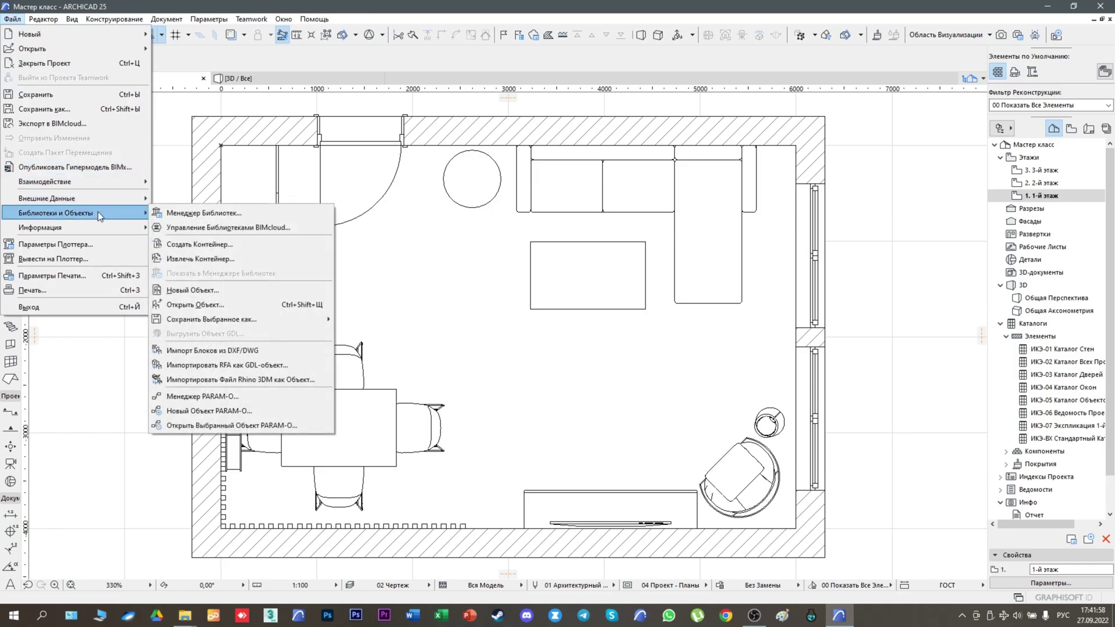
left_click(174, 213)
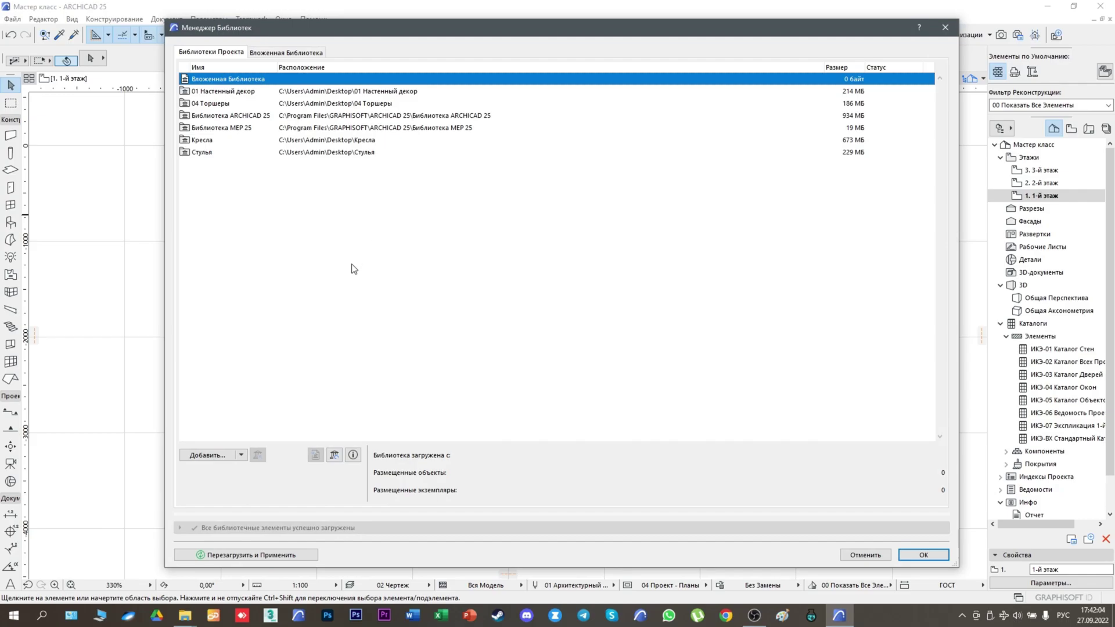
left_click(266, 53)
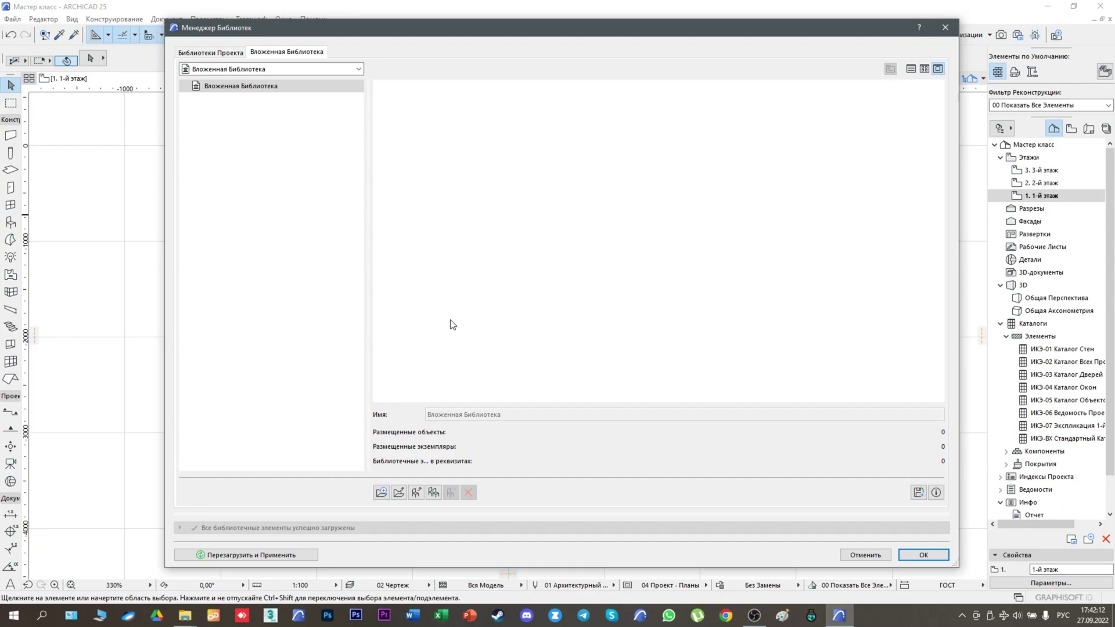
Step: Add the object Стул Poliform Ventura S18 from the Стулья folder to the embedded library
left_click(416, 493)
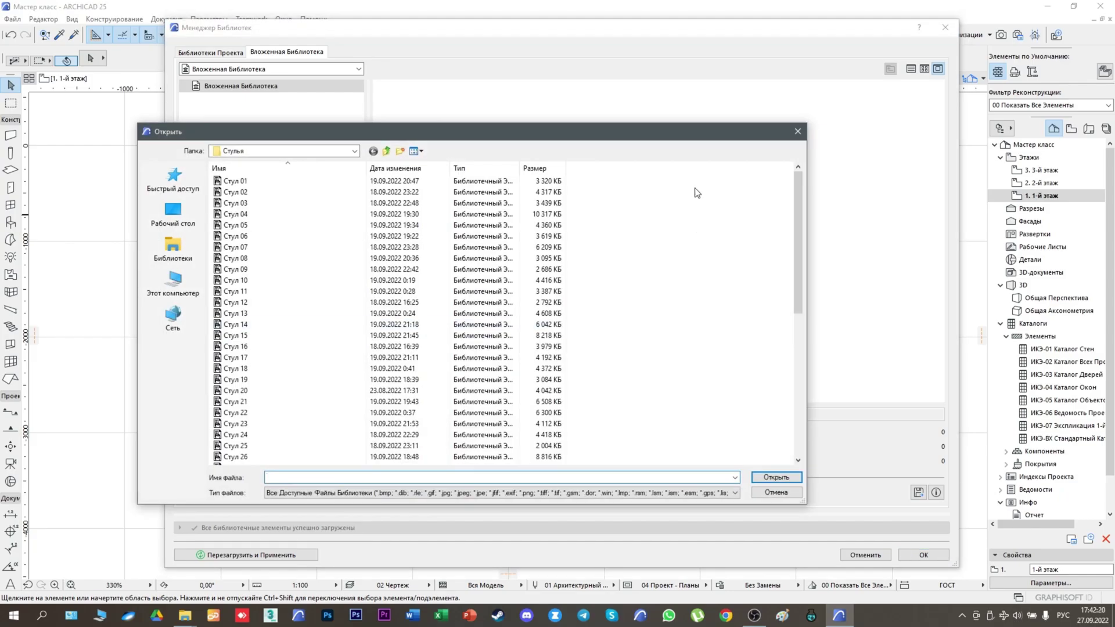
left_click_drag(606, 135, 644, 78)
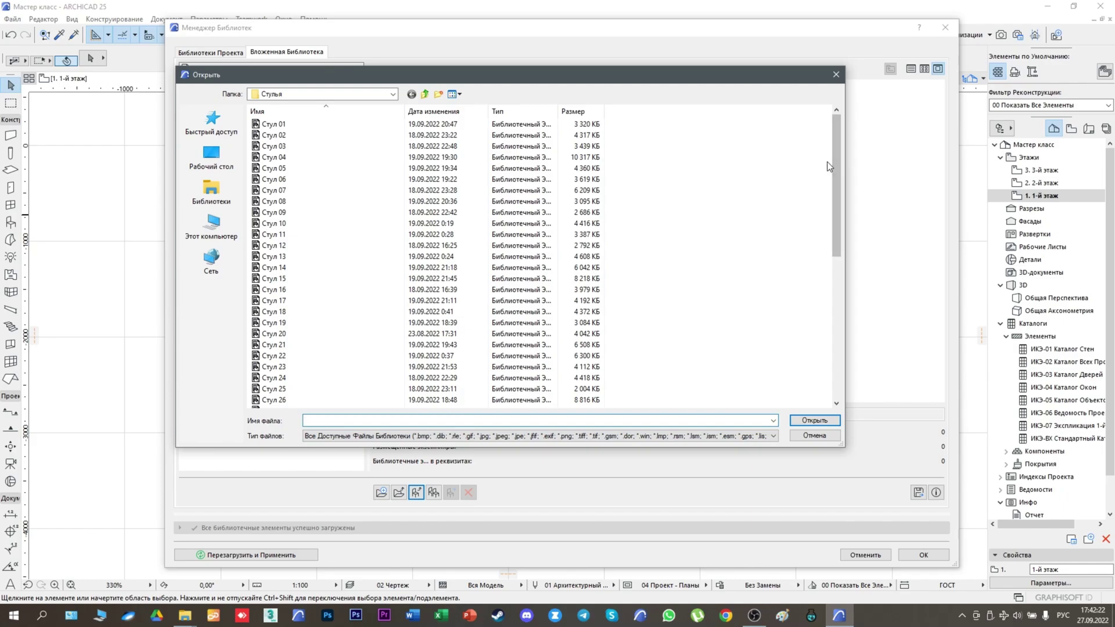
left_click_drag(835, 172, 854, 317)
left_click(353, 356)
left_click(815, 420)
Step: Add the object Кресло 14 from the Кресла folder to the embedded library
left_click(418, 492)
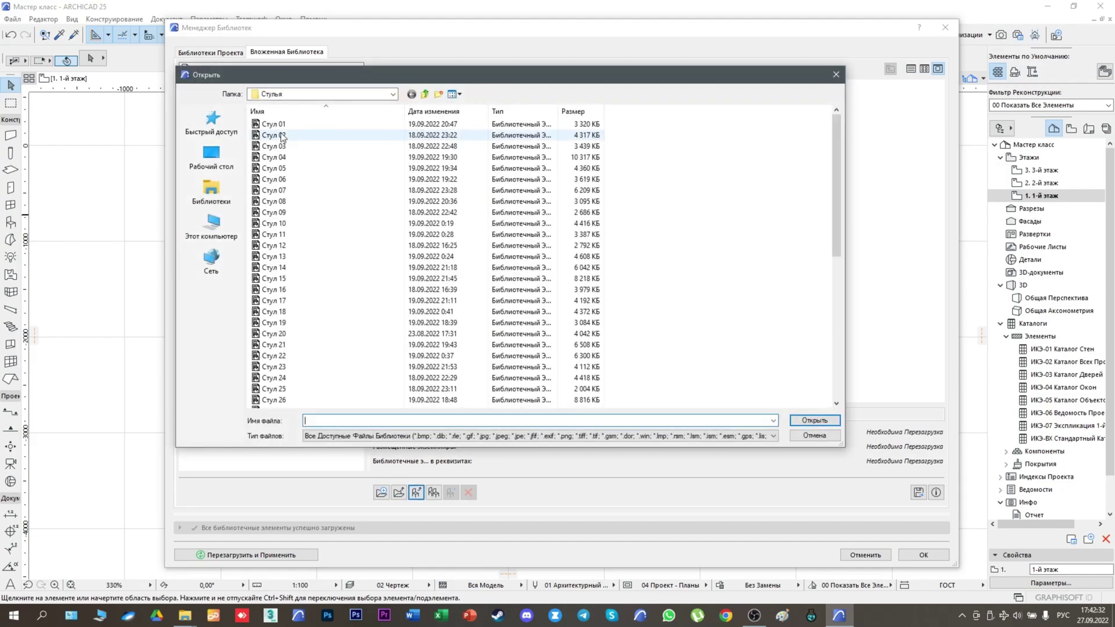
left_click(289, 96)
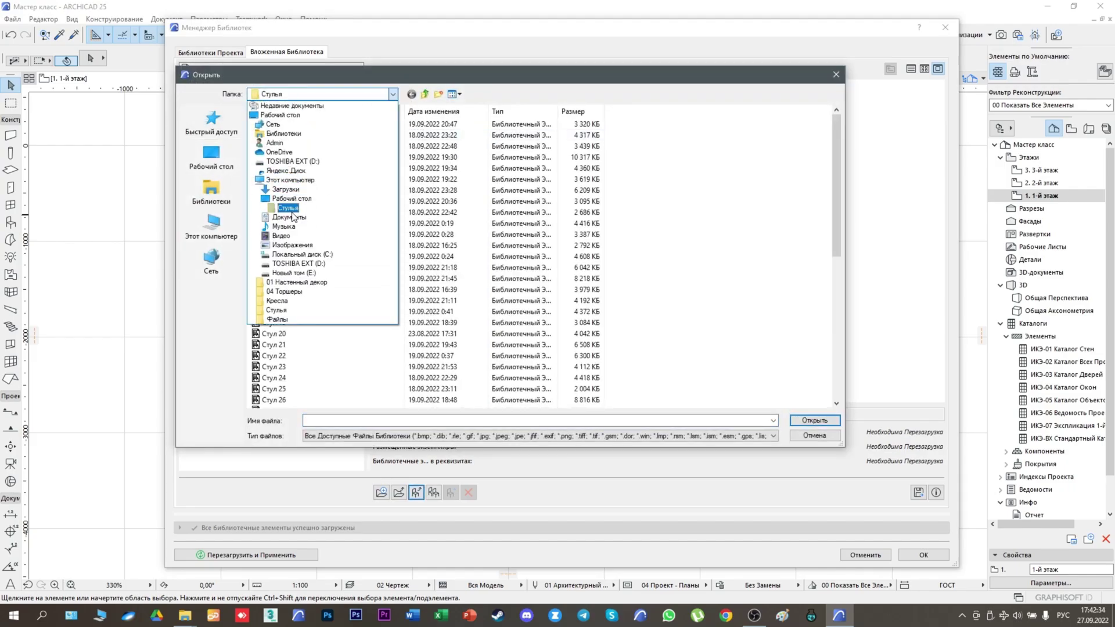
left_click(277, 301)
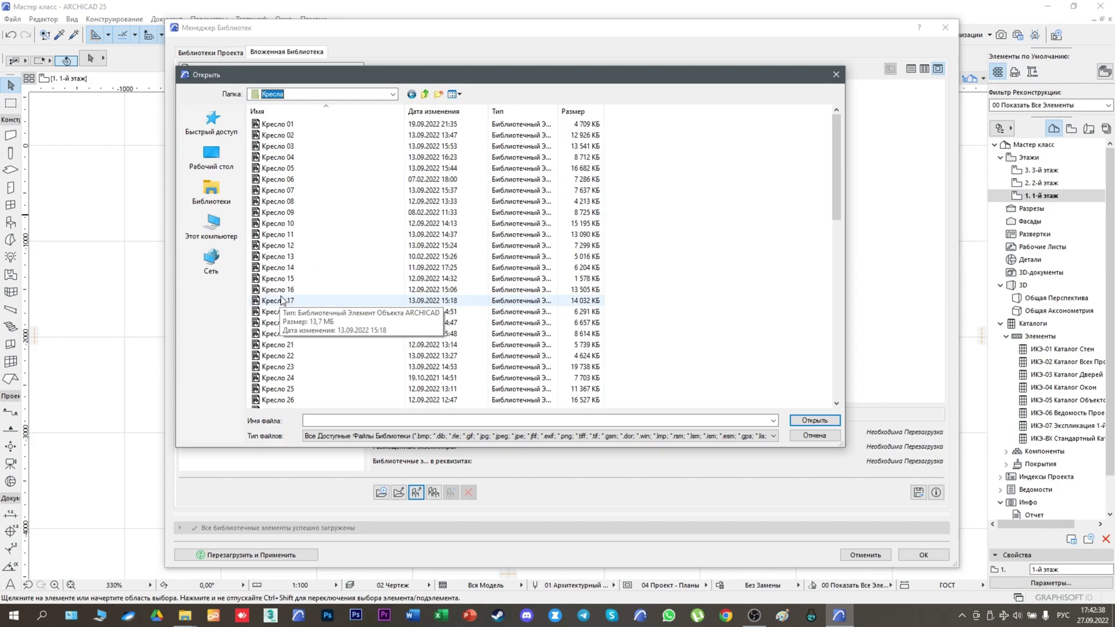
left_click(278, 268)
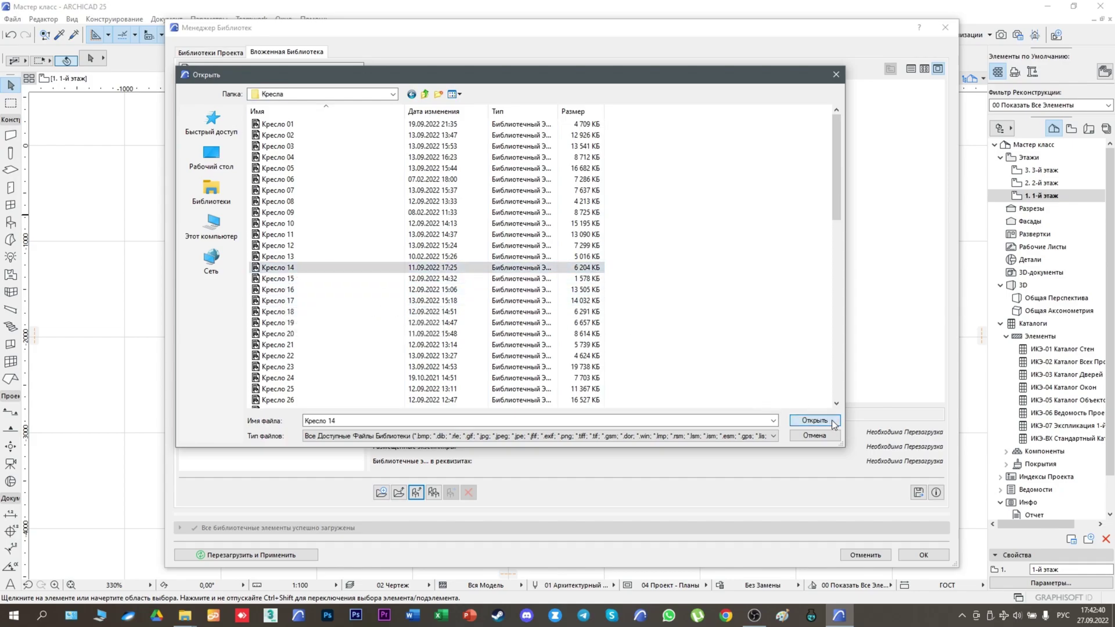
left_click(833, 424)
Step: Add the object настенный декор 060124 from the 01 Настенный декор folder to the embedded library
left_click(417, 493)
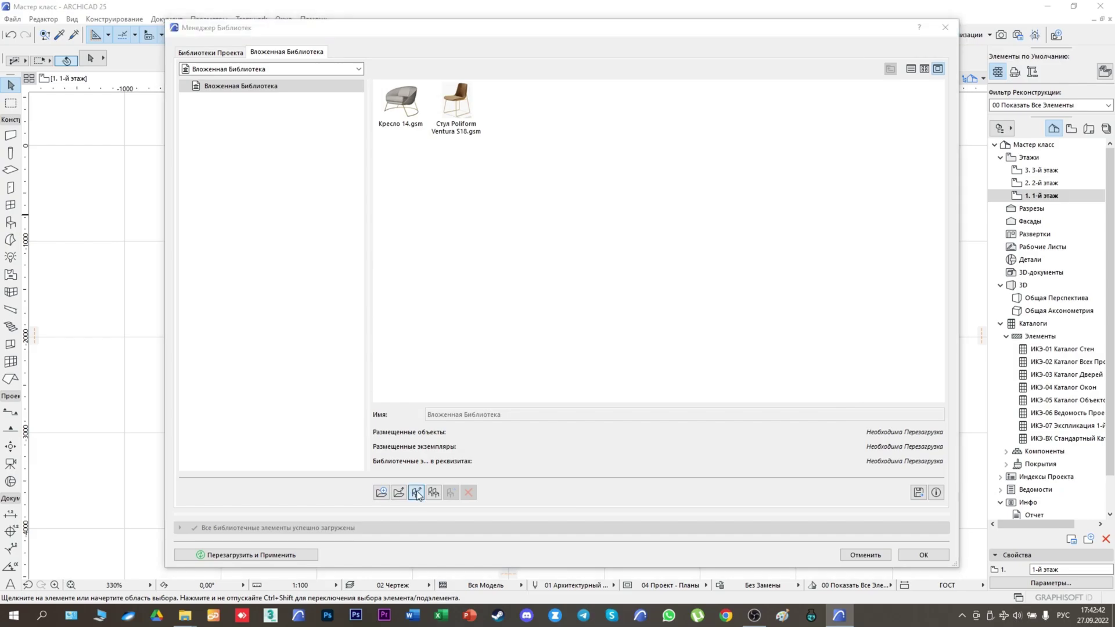
left_click(363, 95)
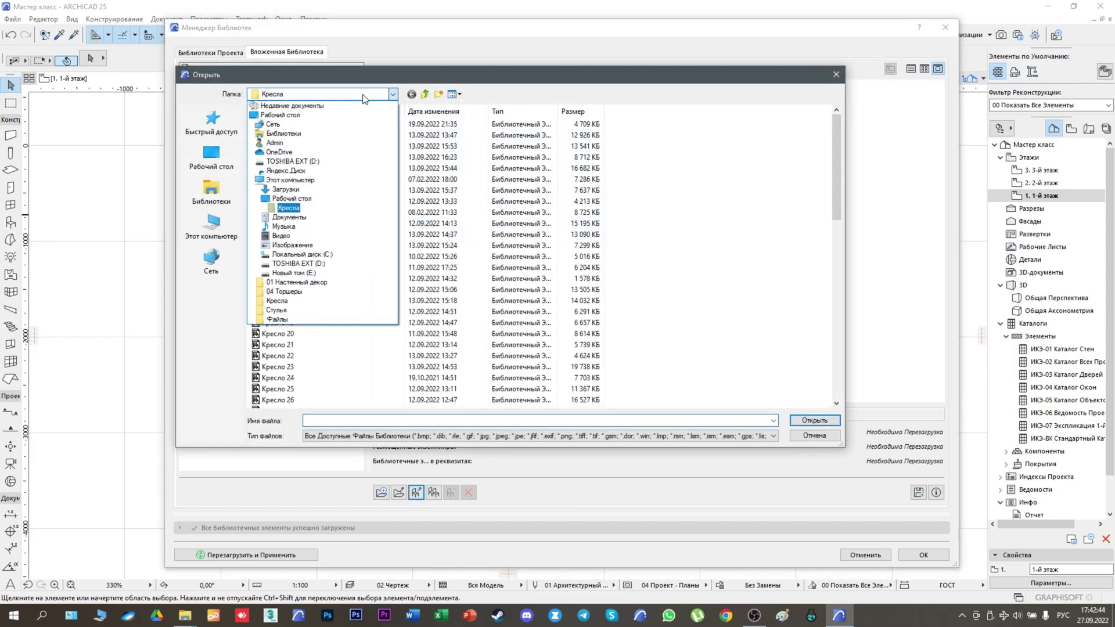
left_click(312, 283)
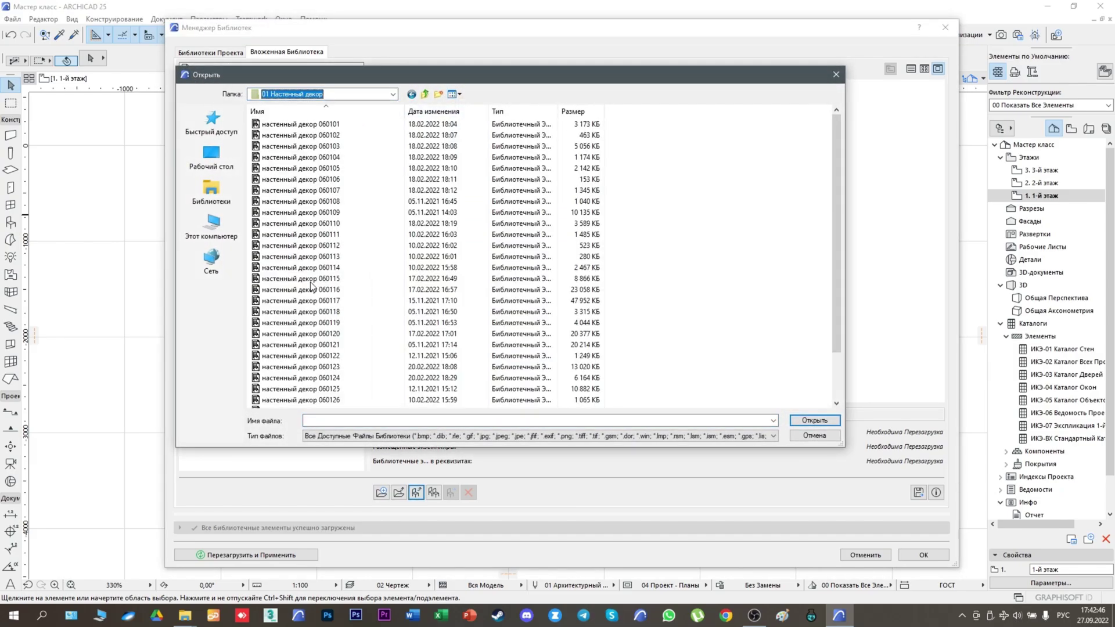
left_click(334, 379)
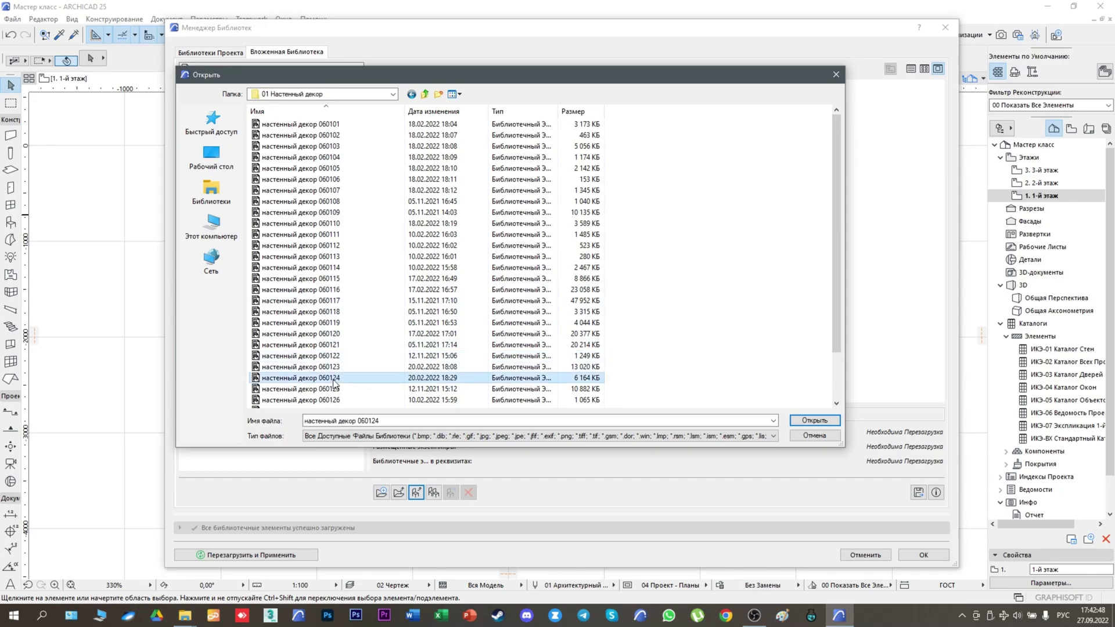
left_click(799, 420)
Step: Add the object торшер 010406 from the 04 Торшеры folder to the embedded library
left_click(417, 493)
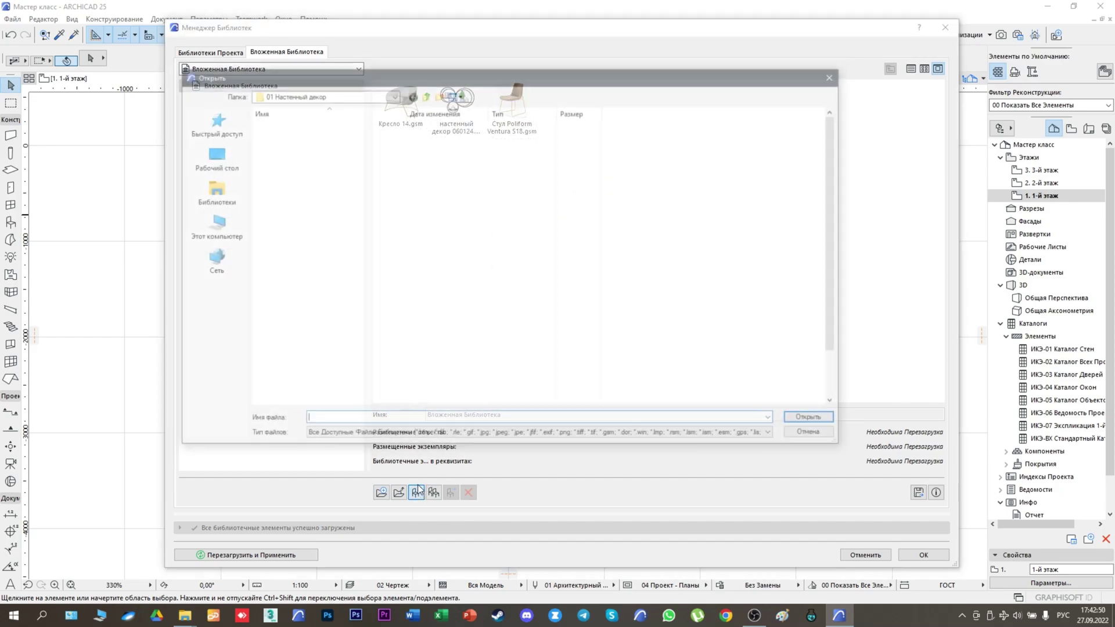
left_click(325, 94)
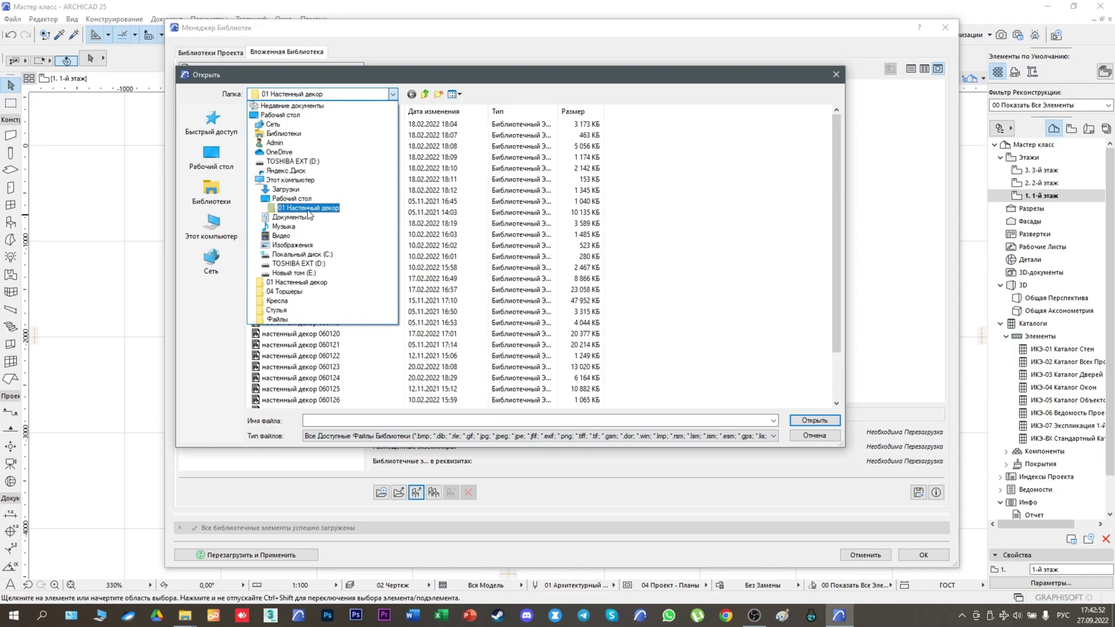
left_click(285, 291)
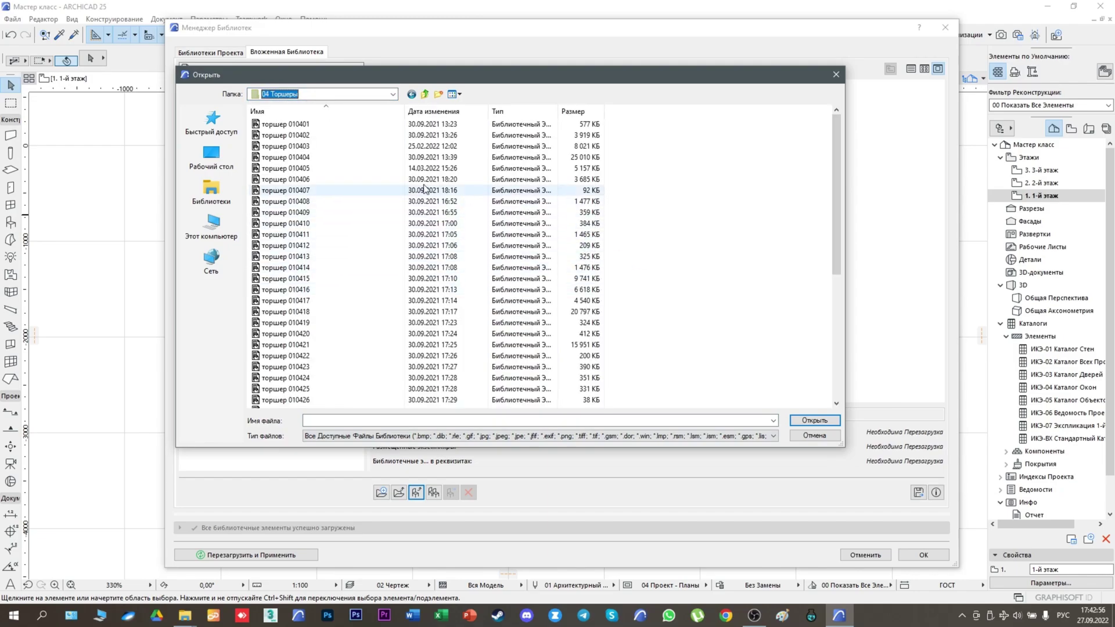
left_click(310, 180)
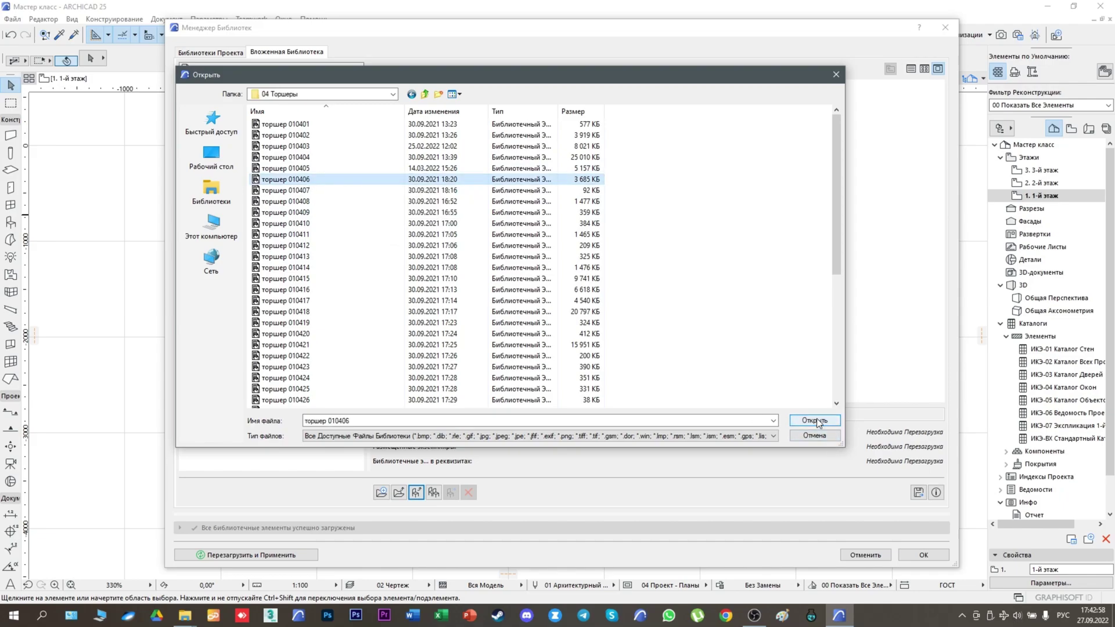
left_click(815, 420)
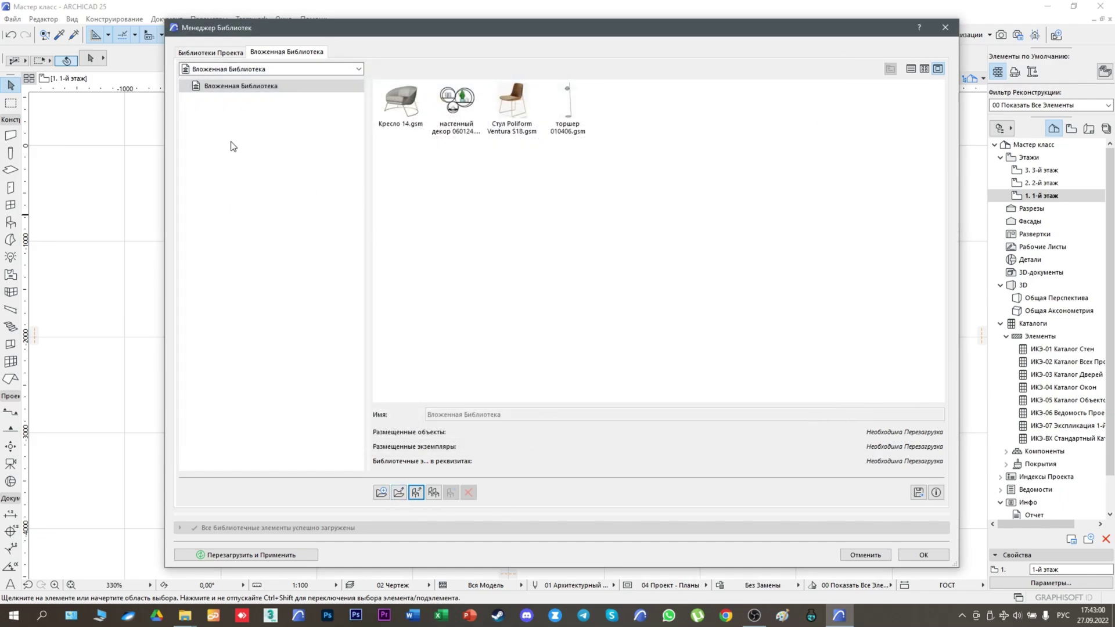
Step: Remove the 01 Настенный декор, 04 Торшеры, Кресла and Стулья libraries from the project, then reload and apply the library changes
left_click(214, 53)
left_click(213, 92)
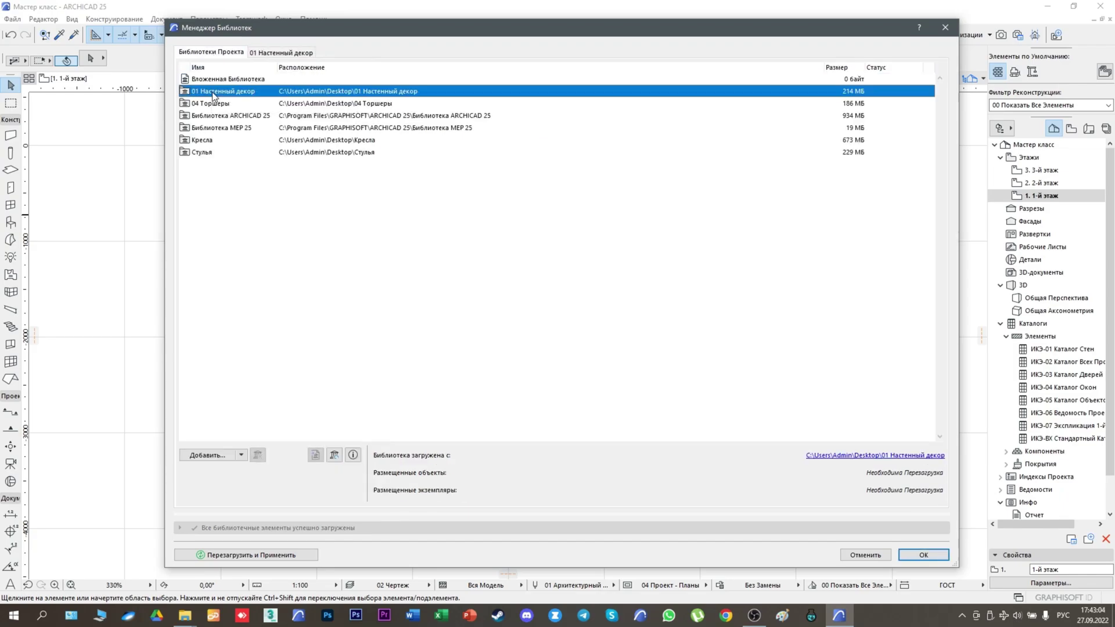
left_click(218, 104, "ctrl")
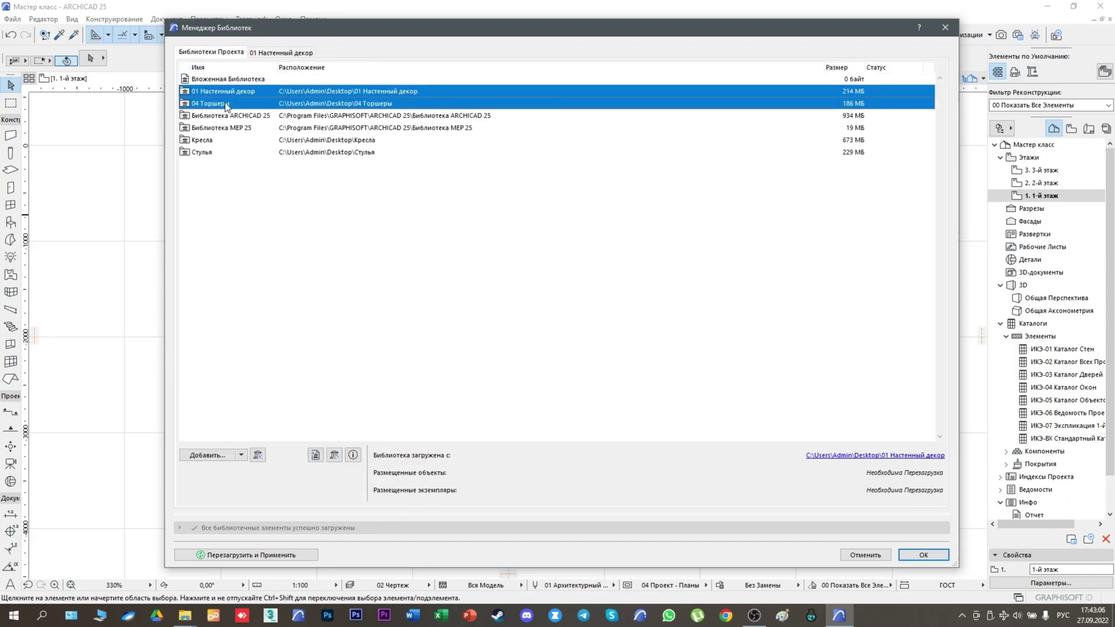
left_click(212, 142, "ctrl")
left_click(215, 153, "ctrl")
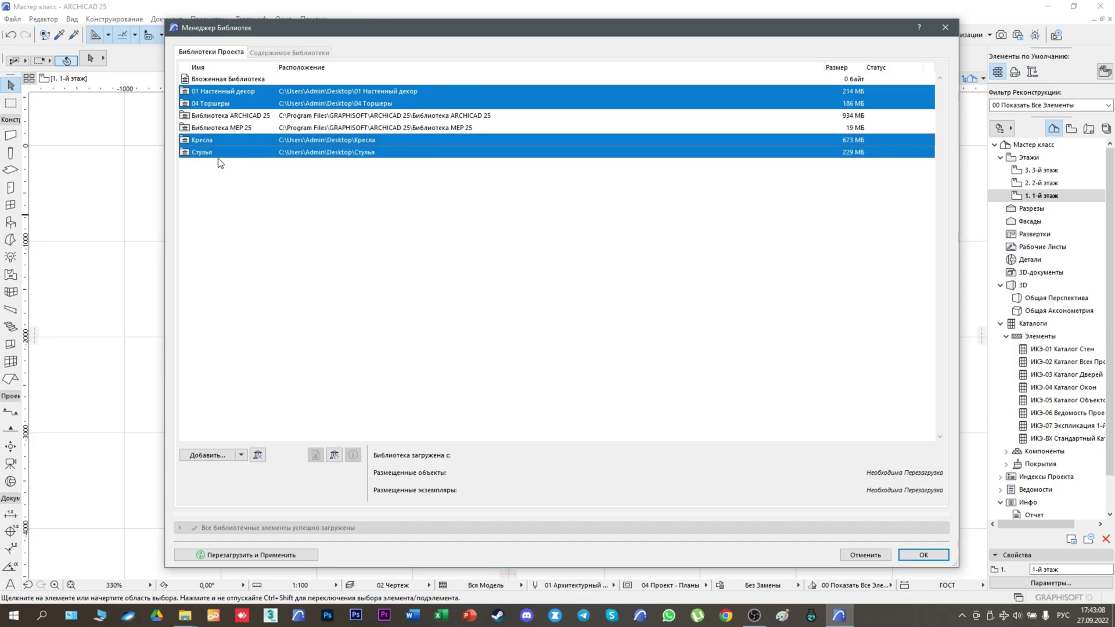
left_click(257, 456)
left_click(265, 555)
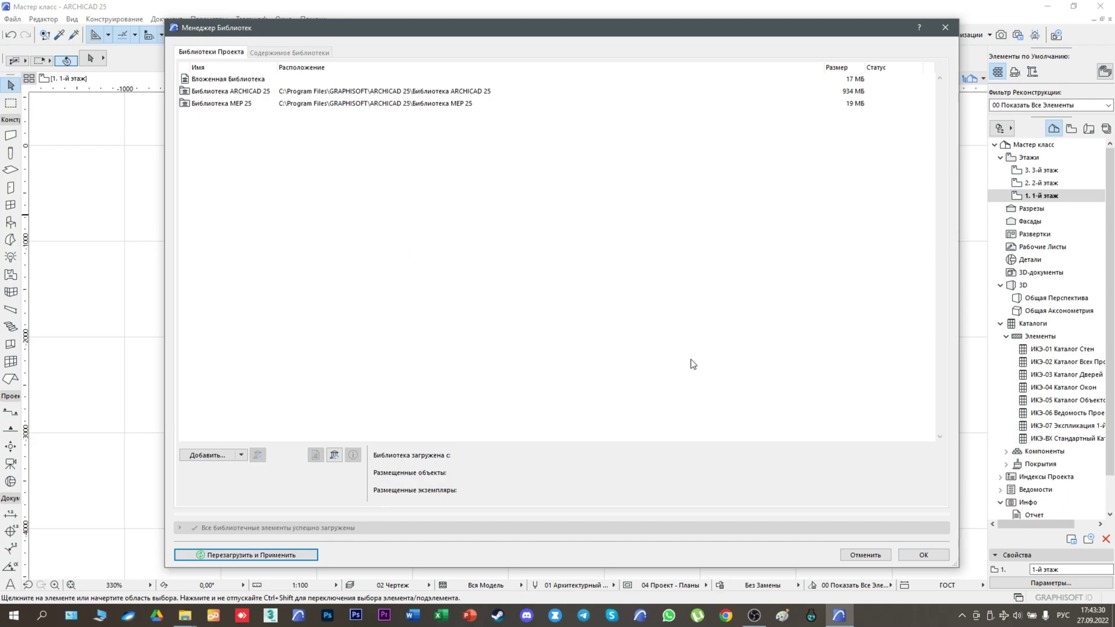
left_click(925, 555)
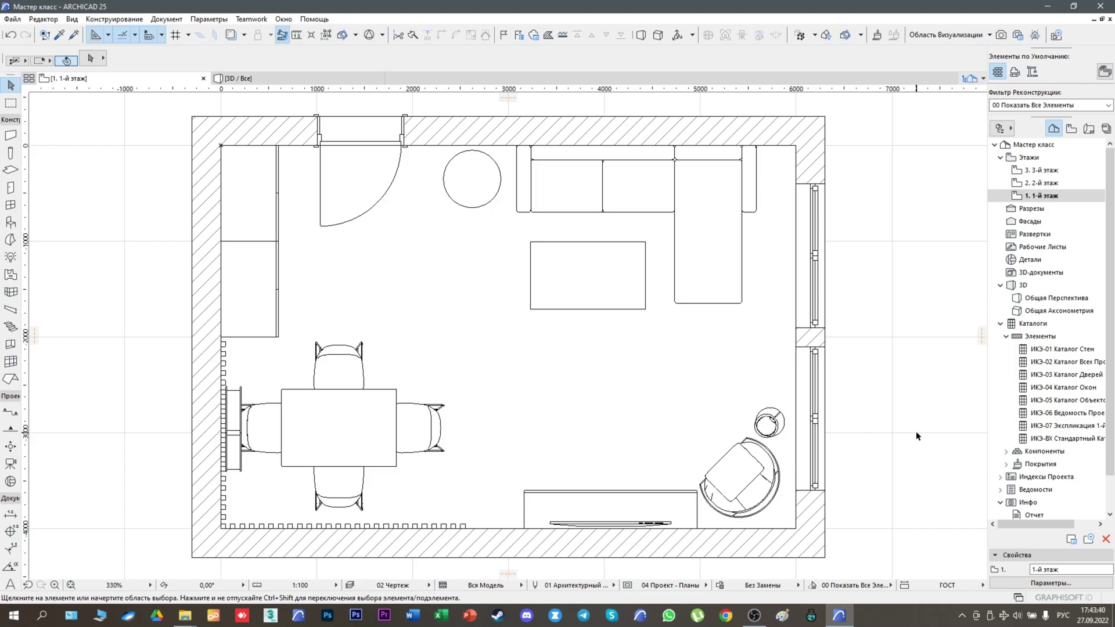
Step: Convert the wall decor object beside the slatted wall on the plan into morphs, continuing despite their complexity
scroll(259, 435, "up", 6)
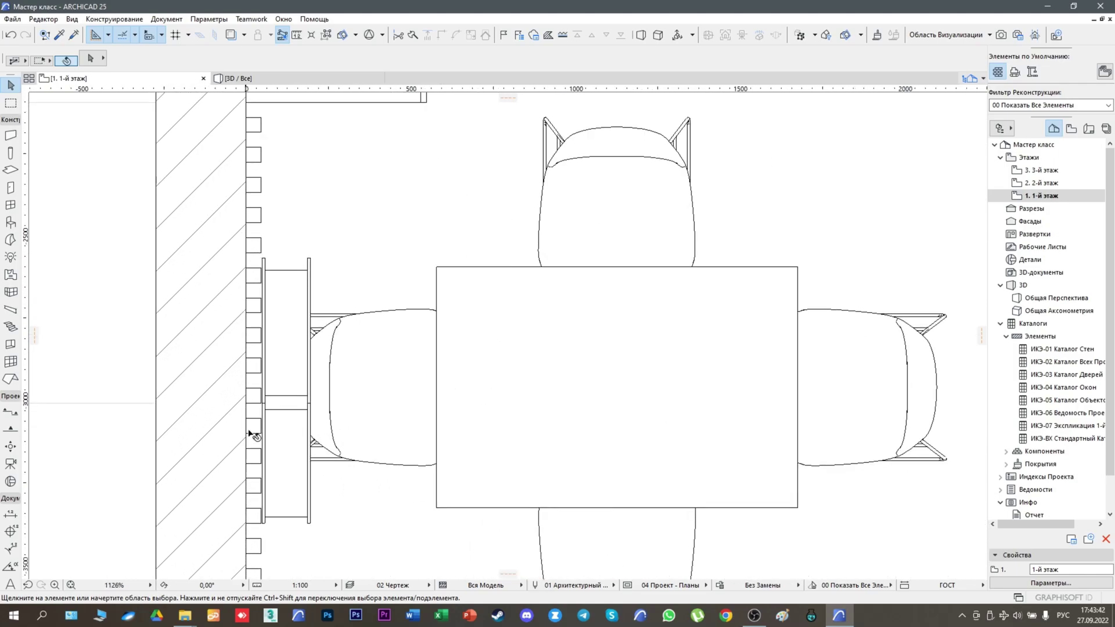
left_click(293, 377)
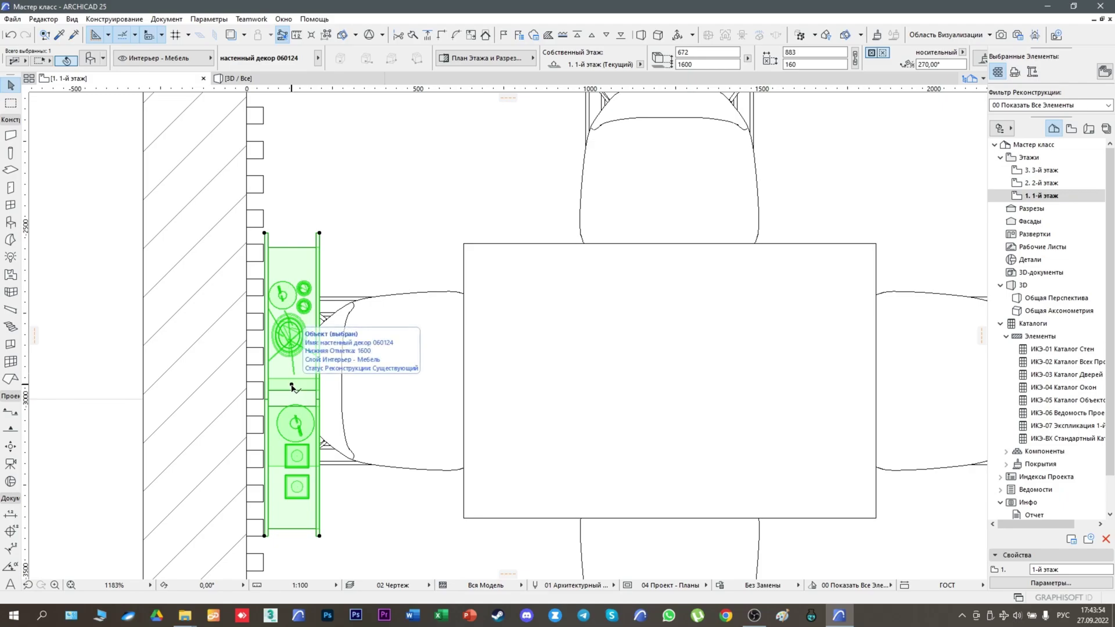
right_click(292, 386)
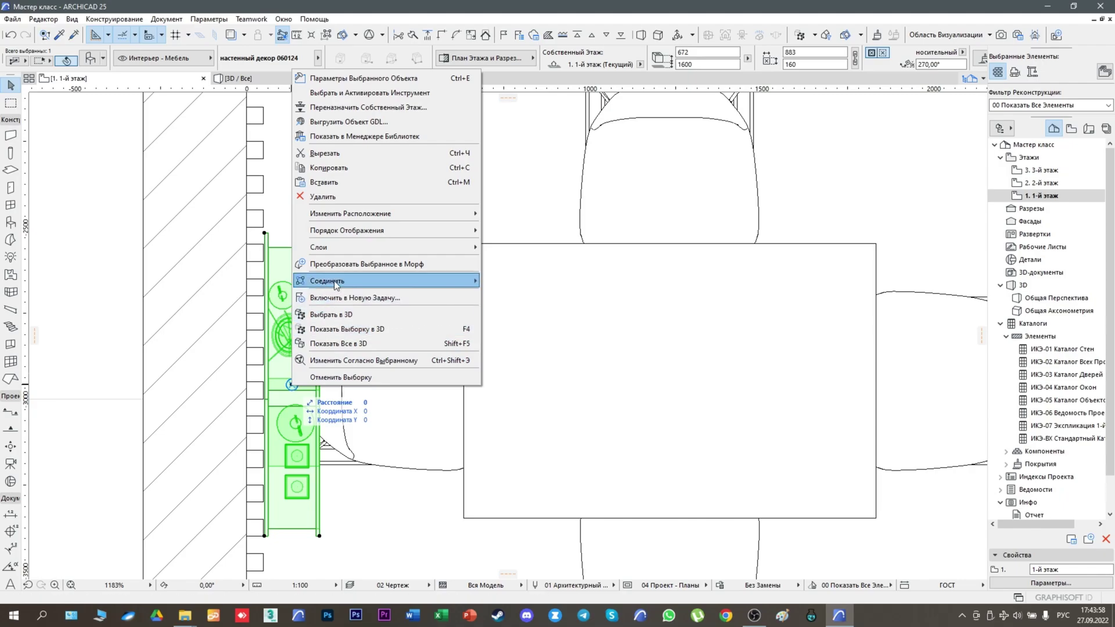
left_click(392, 265)
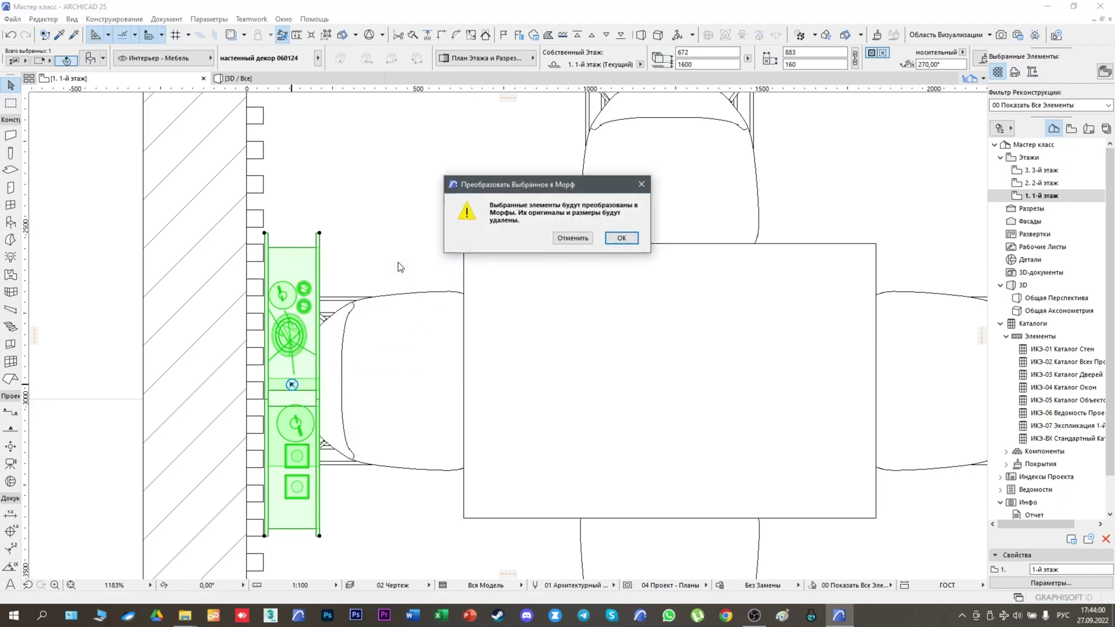
left_click(622, 238)
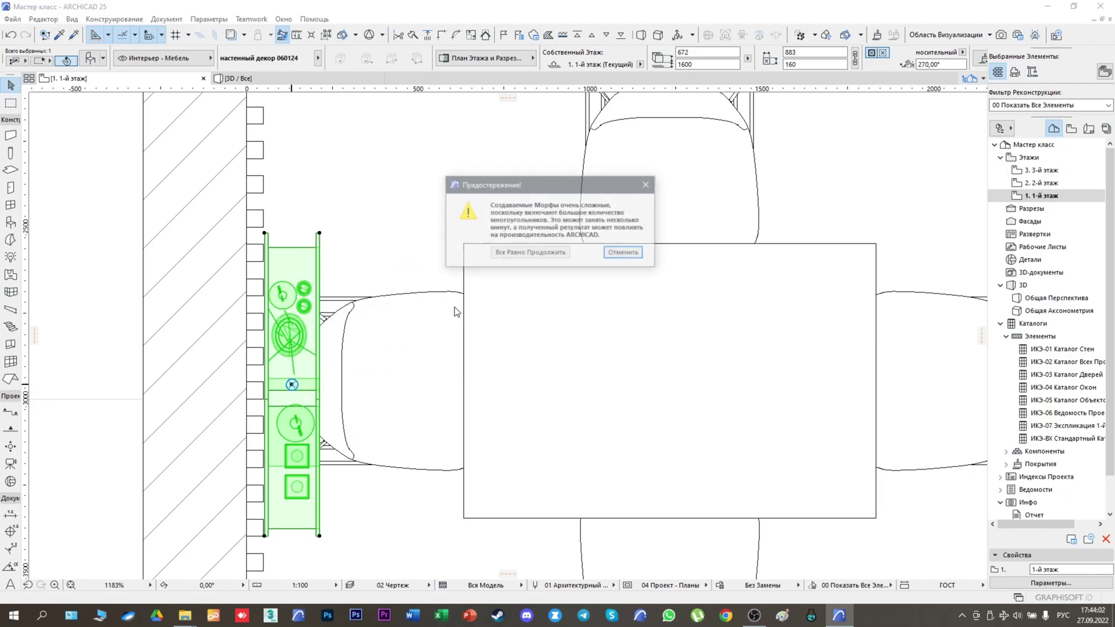
left_click(542, 254)
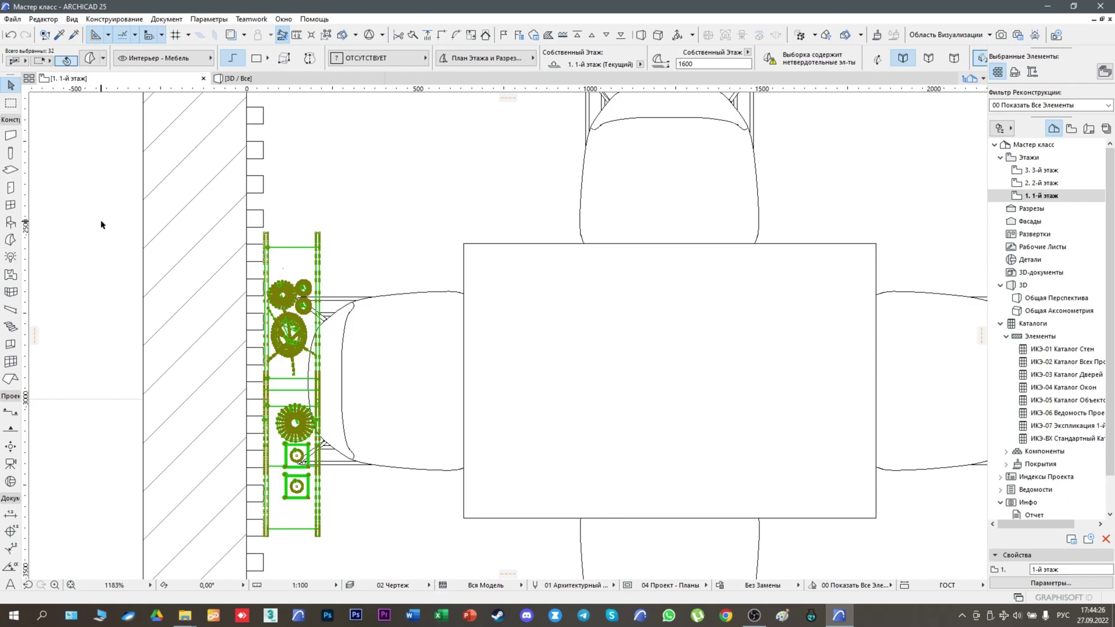
Step: Ungroup the morphs of the converted wall decor
left_click(42, 19)
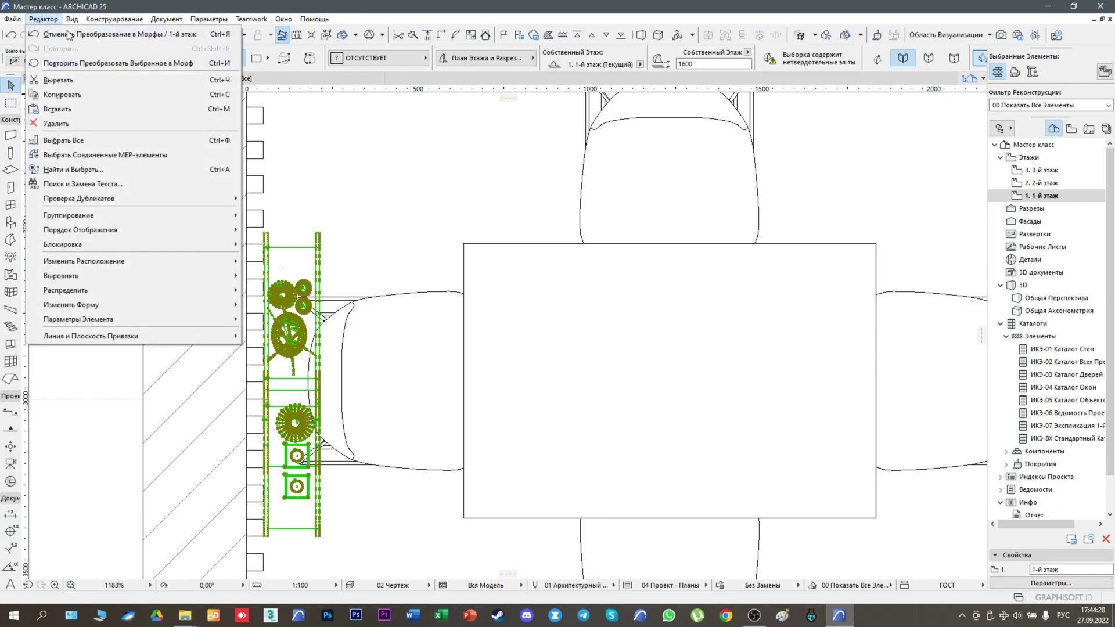
mouse_move(96, 215)
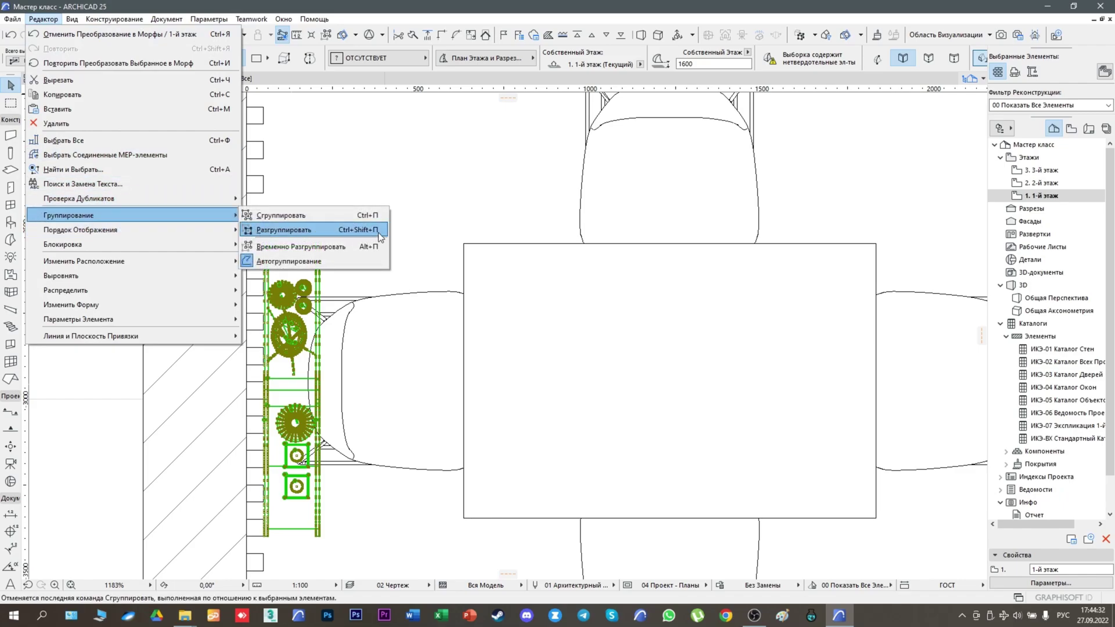
left_click(277, 229)
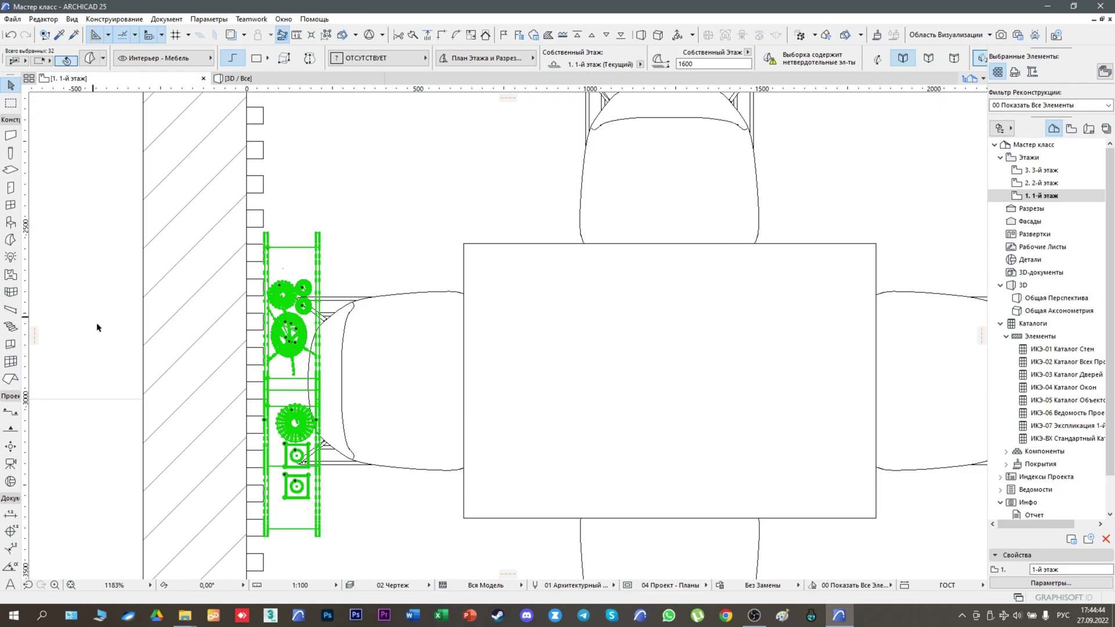
Step: Turn on surface hatching (Штриховка Поверхностей) for the selected morphs and set its fill to Фон
left_click(91, 59)
left_click_drag(830, 194, 832, 235)
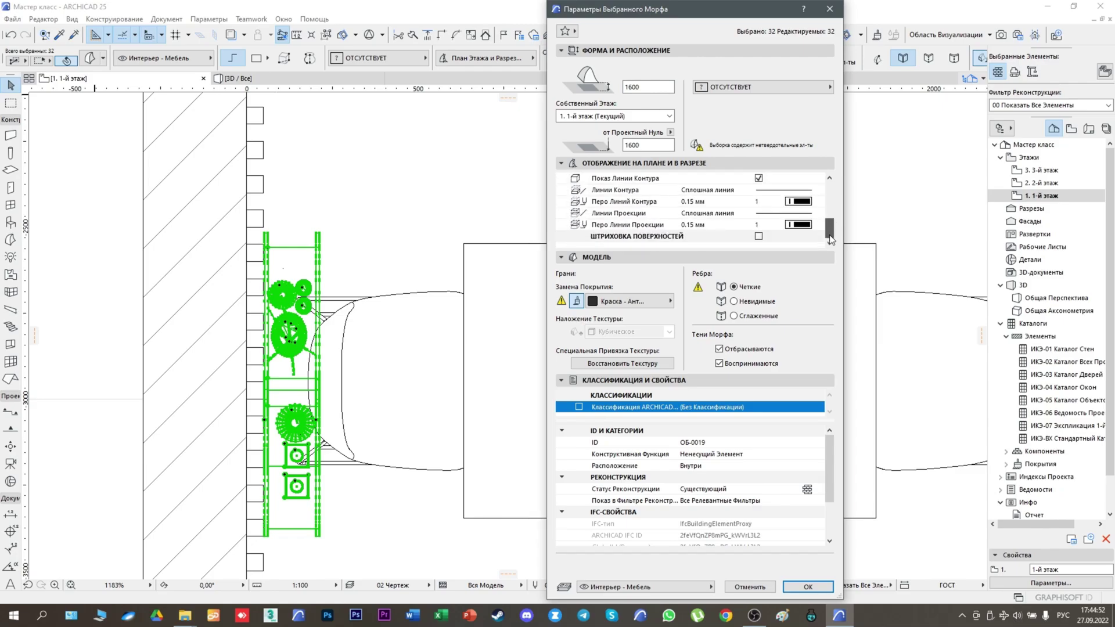
left_click(759, 237)
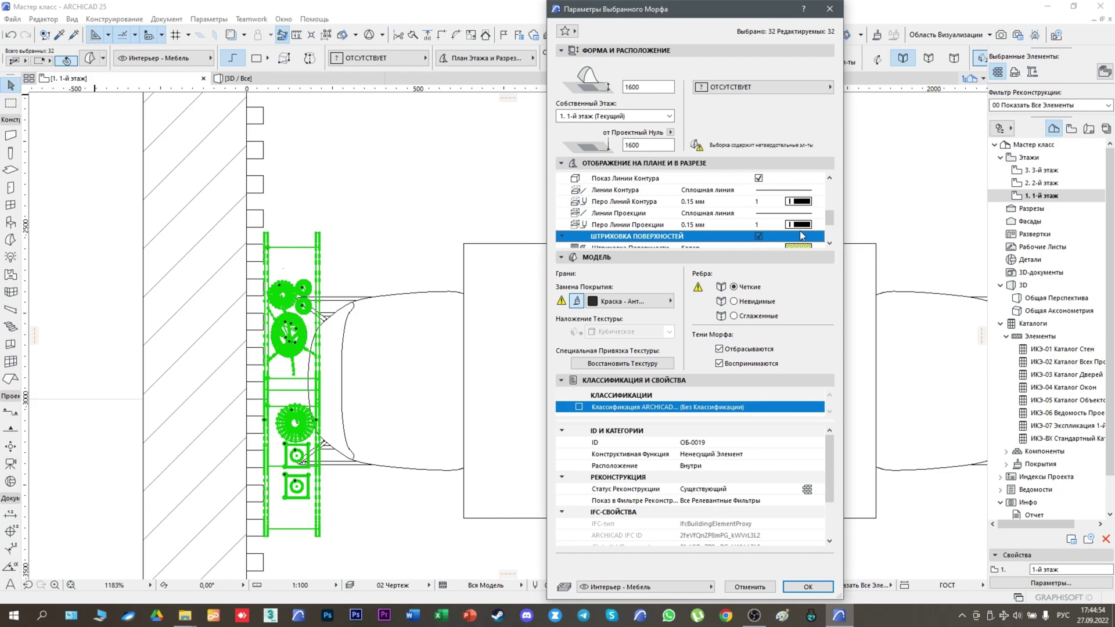
scroll(824, 220, "down", 2)
left_click(820, 212)
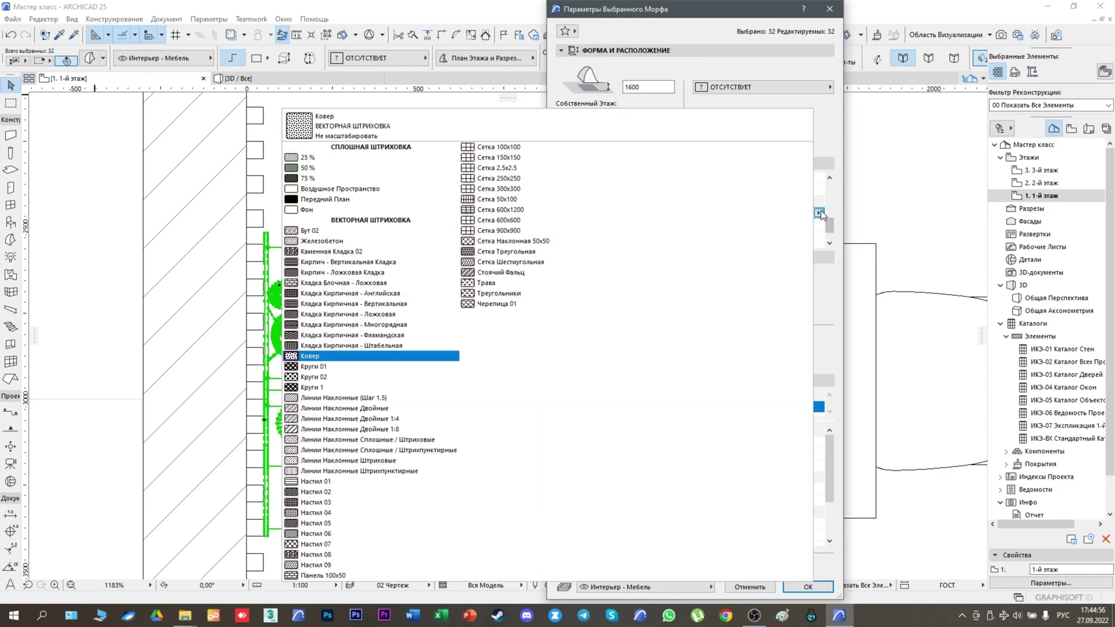
left_click(299, 212)
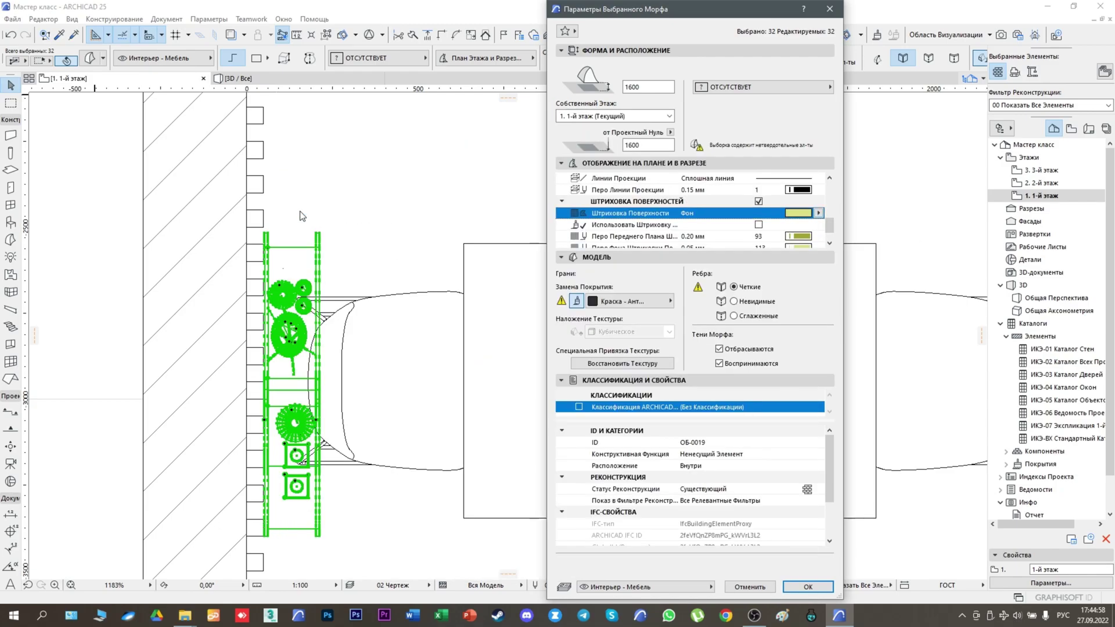
Step: Set the morphs' surface hatch foreground and background pens to 121, enable the Использовать Штриховку option, and apply the settings
scroll(830, 230, "down", 1)
left_click(806, 215)
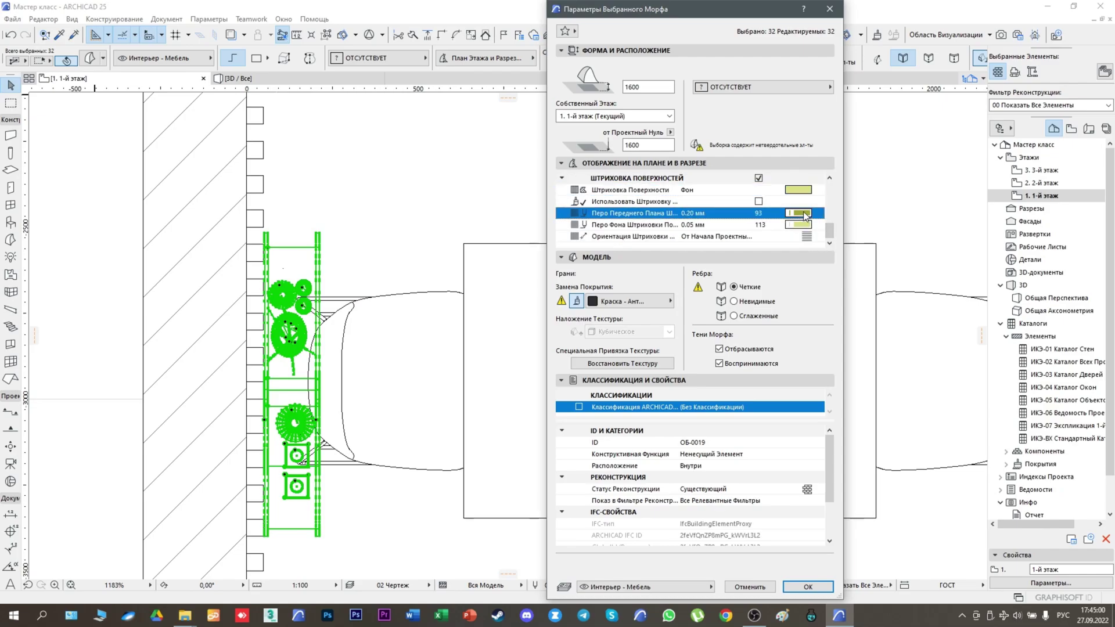
left_click(806, 215)
left_click(825, 244)
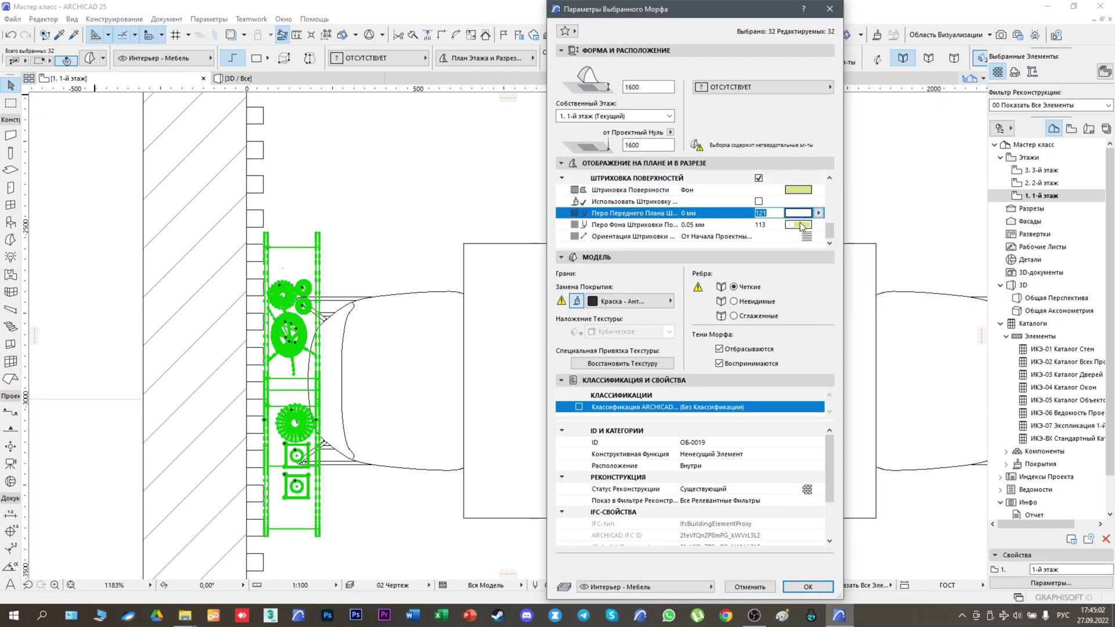
left_click(803, 225)
left_click(834, 290)
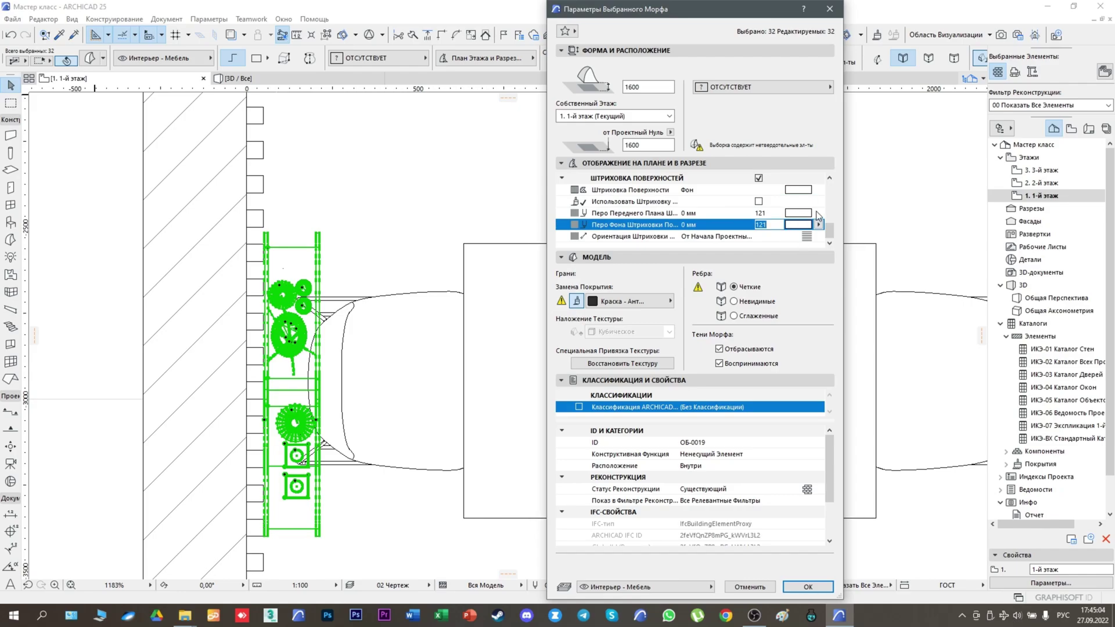
left_click(759, 201)
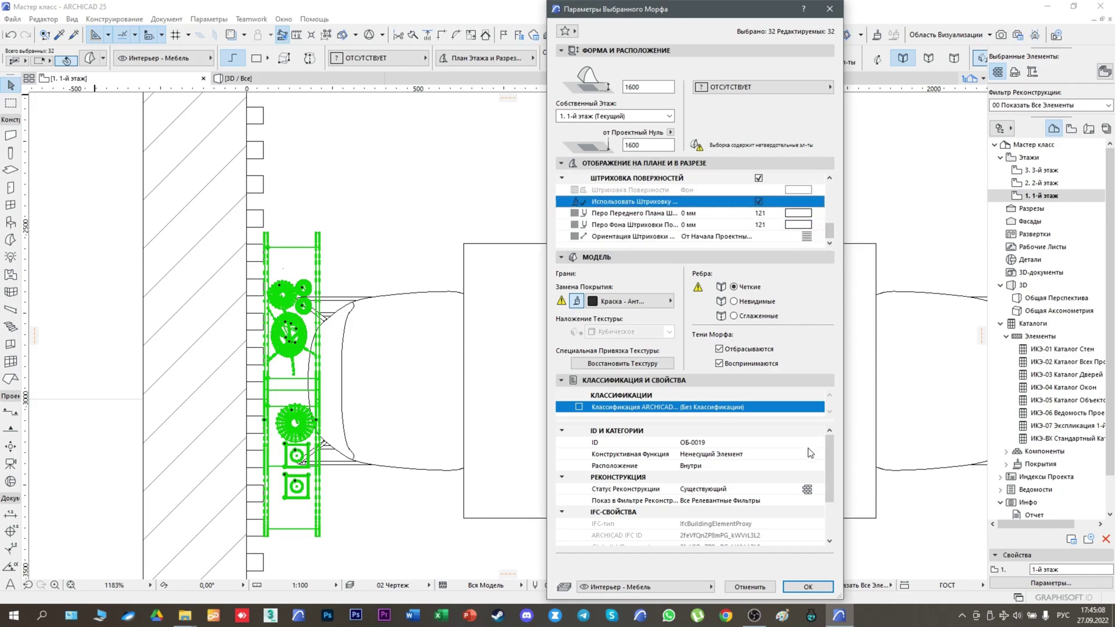
left_click(803, 588)
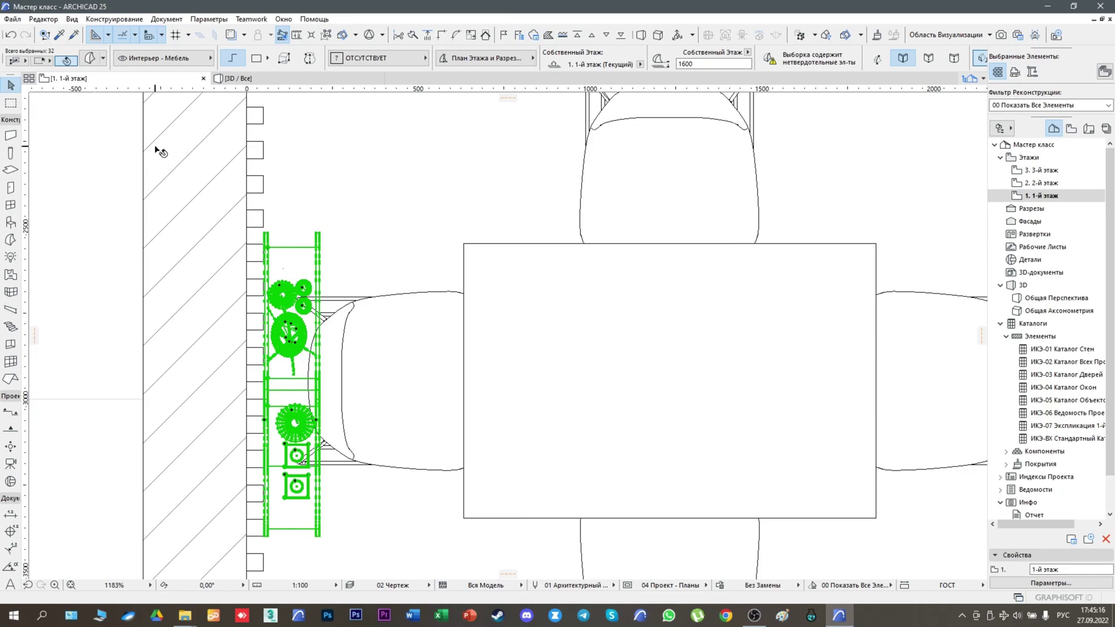
Step: Examine the converted wall decor up close in the 3D view
left_click(261, 81)
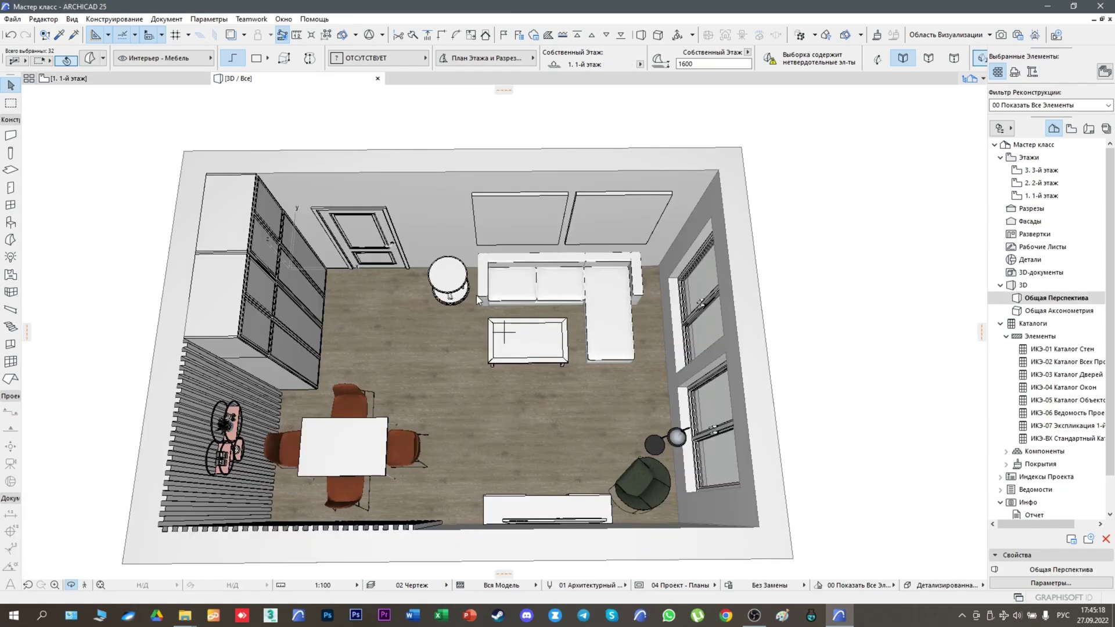
scroll(228, 456, "up", 10)
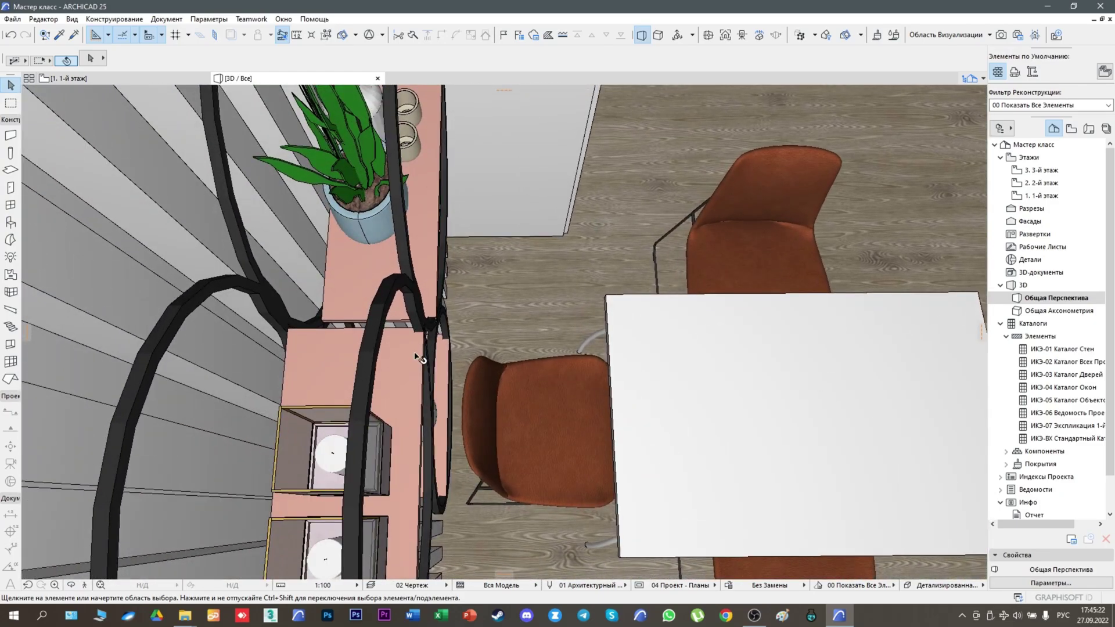
scroll(417, 356, "down", 5)
middle_click_drag(493, 346, 388, 202)
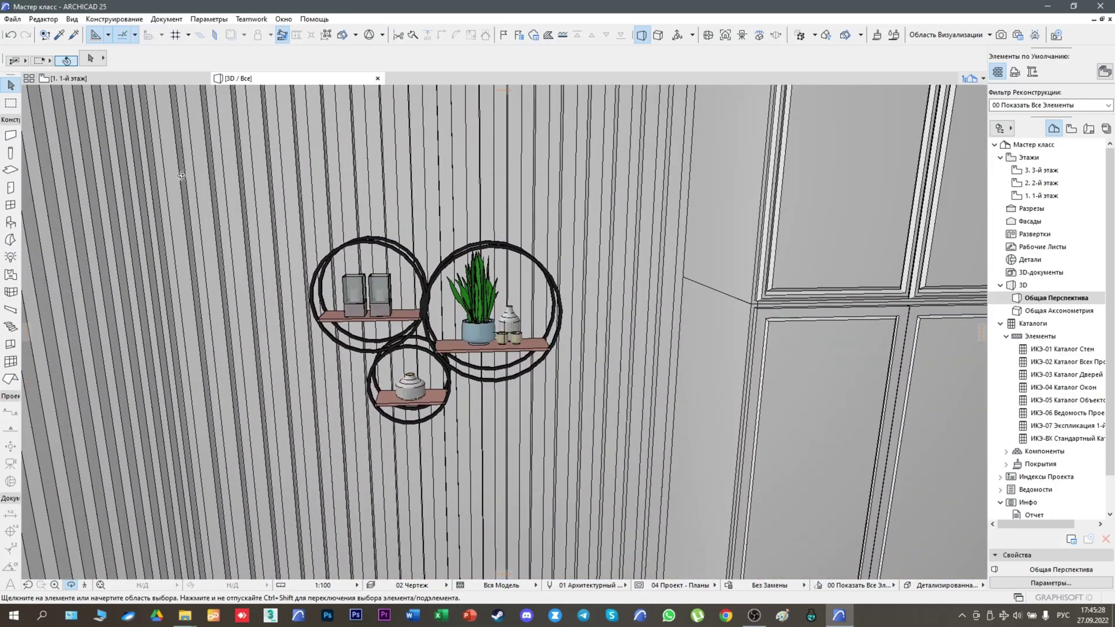
Step: From the first-floor plan, show only the selected wall decor morphs in the 3D view
left_click(135, 79)
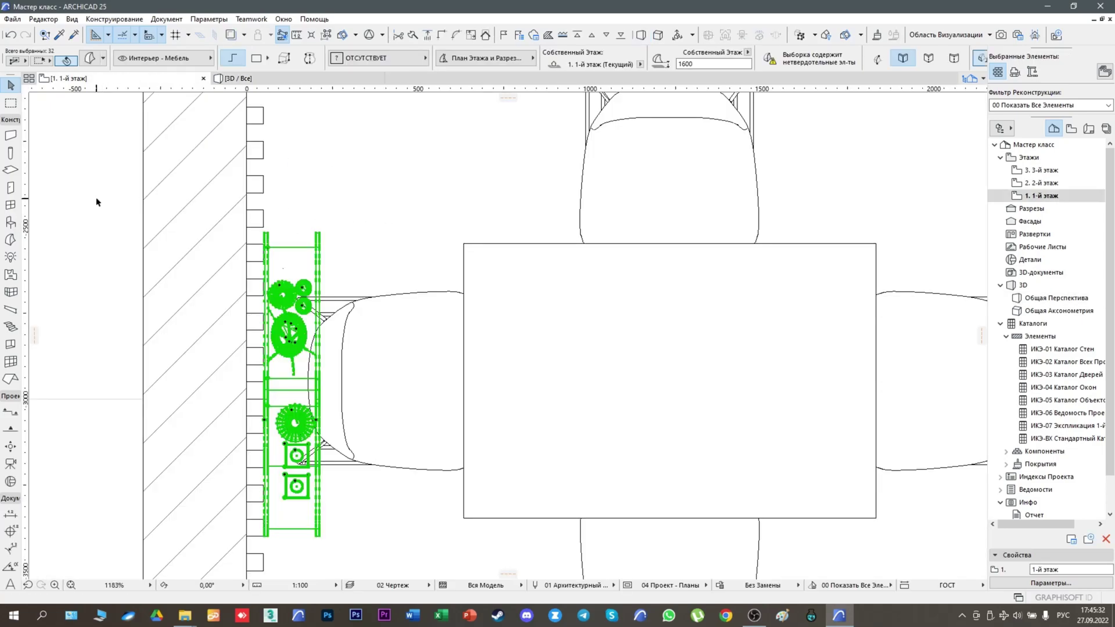
right_click(283, 292)
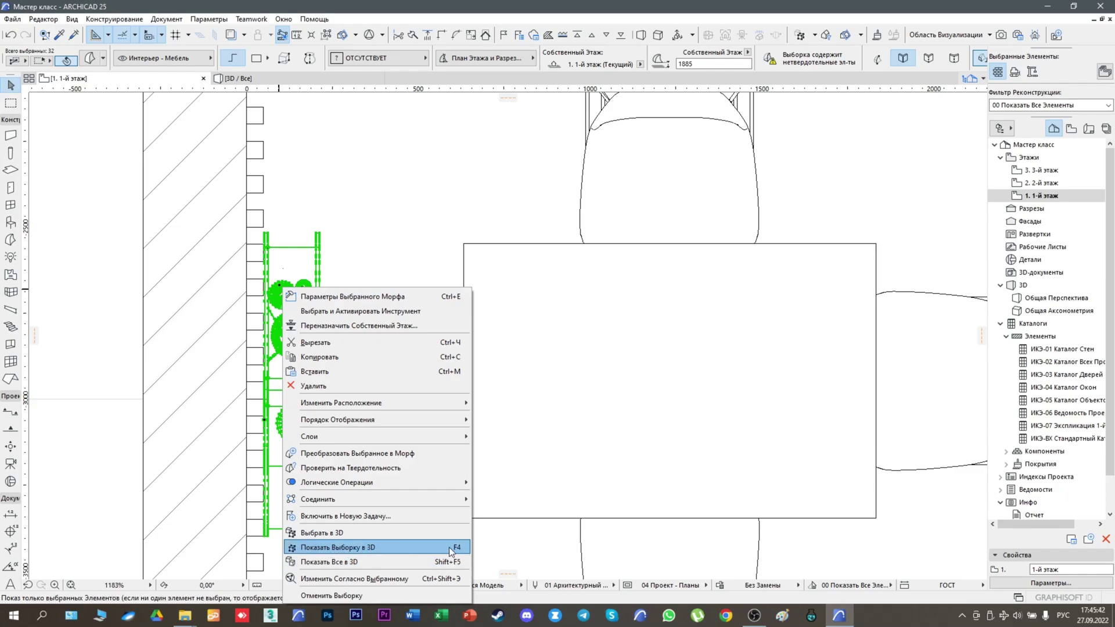
left_click(376, 546)
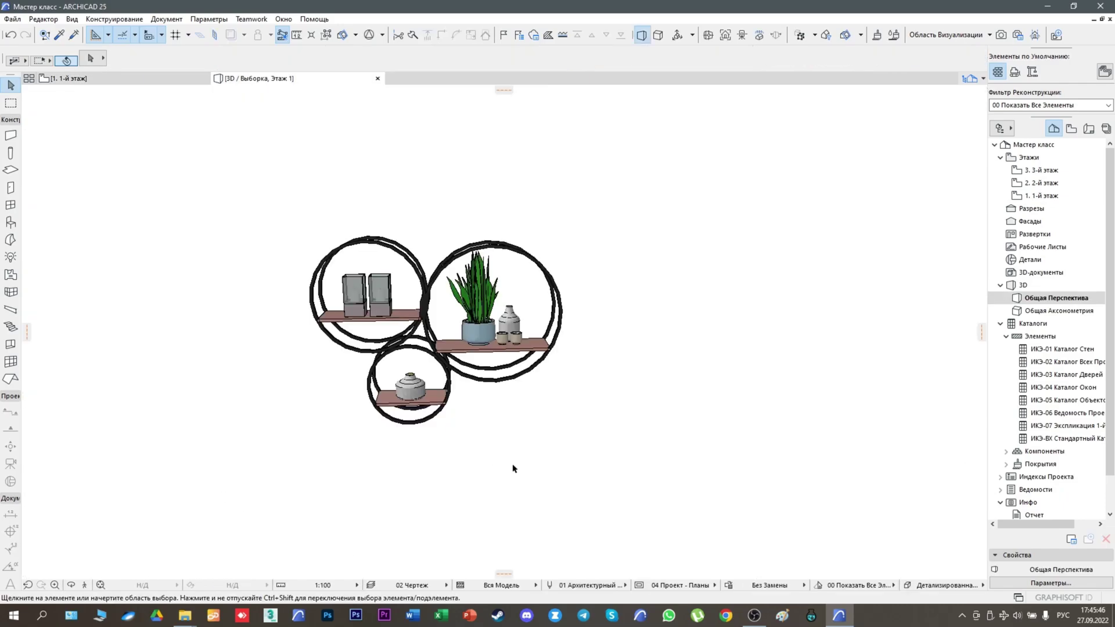
key("o")
left_click_drag(509, 466, 498, 428)
scroll(368, 324, "up", 2)
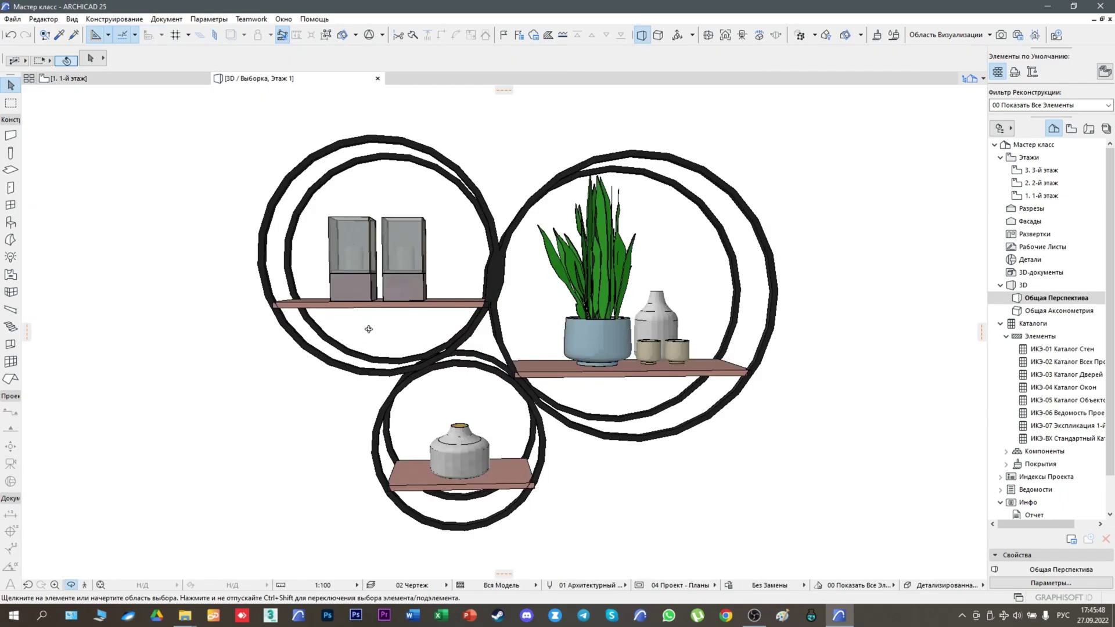
scroll(401, 339, "up", 4)
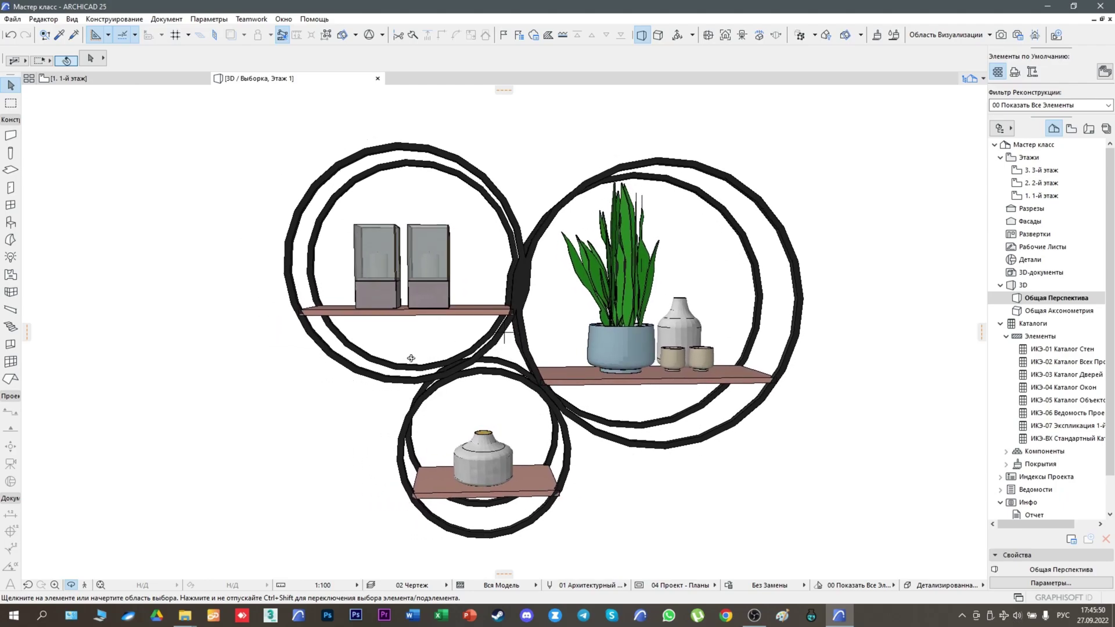
key("o")
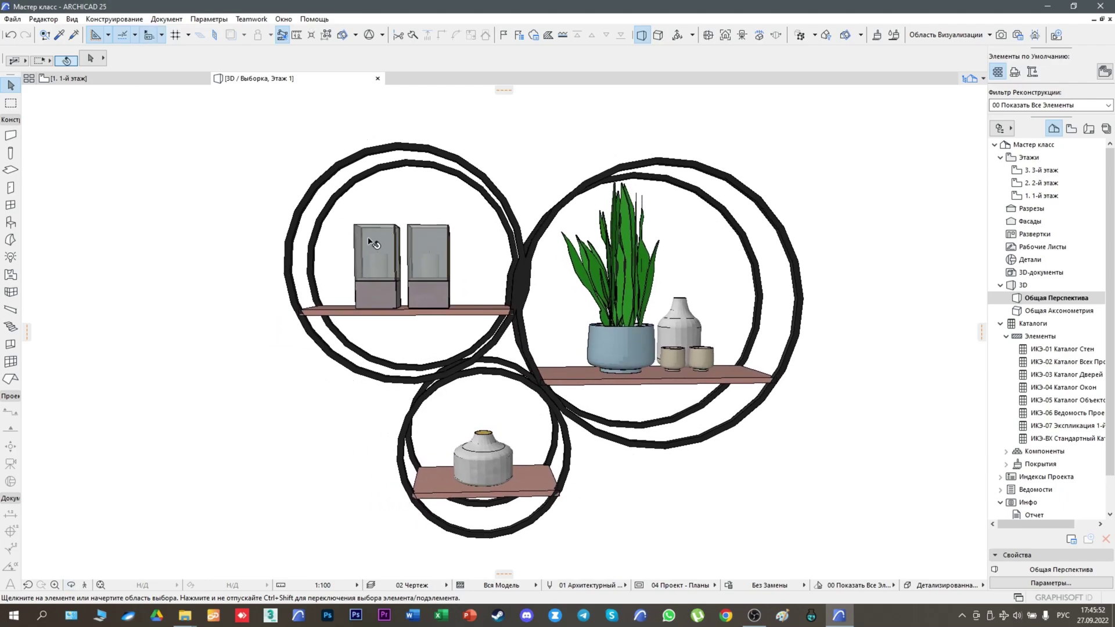
Step: Delete the two lanterns in the upper-left ring and the potted plant, vase and two cups in the largest ring
left_click(345, 215)
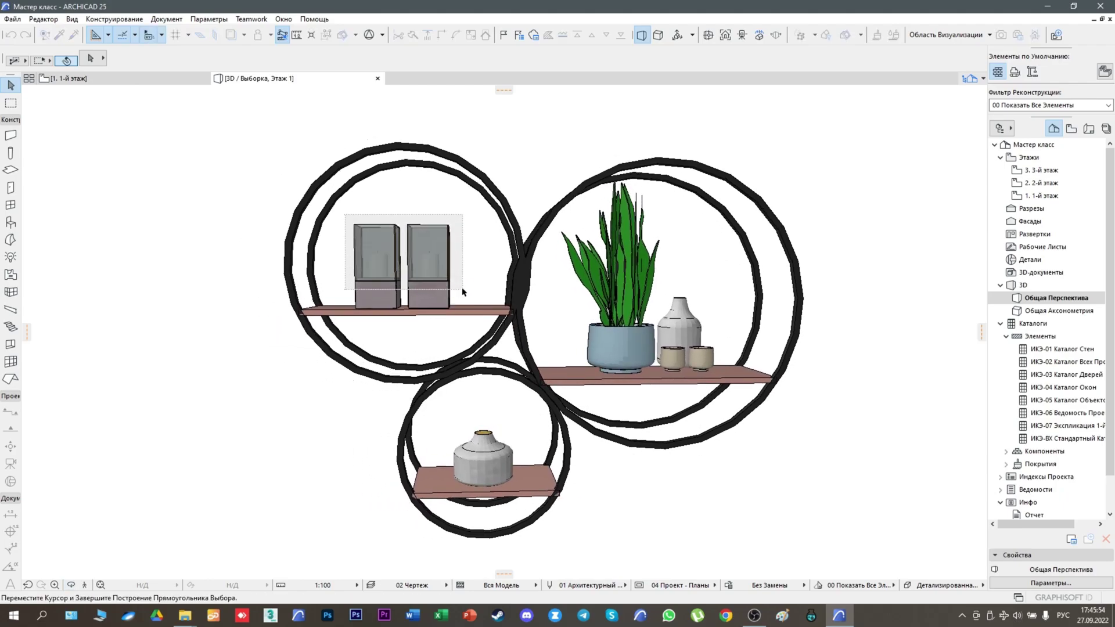
left_click(463, 290)
key("Delete")
left_click(572, 220)
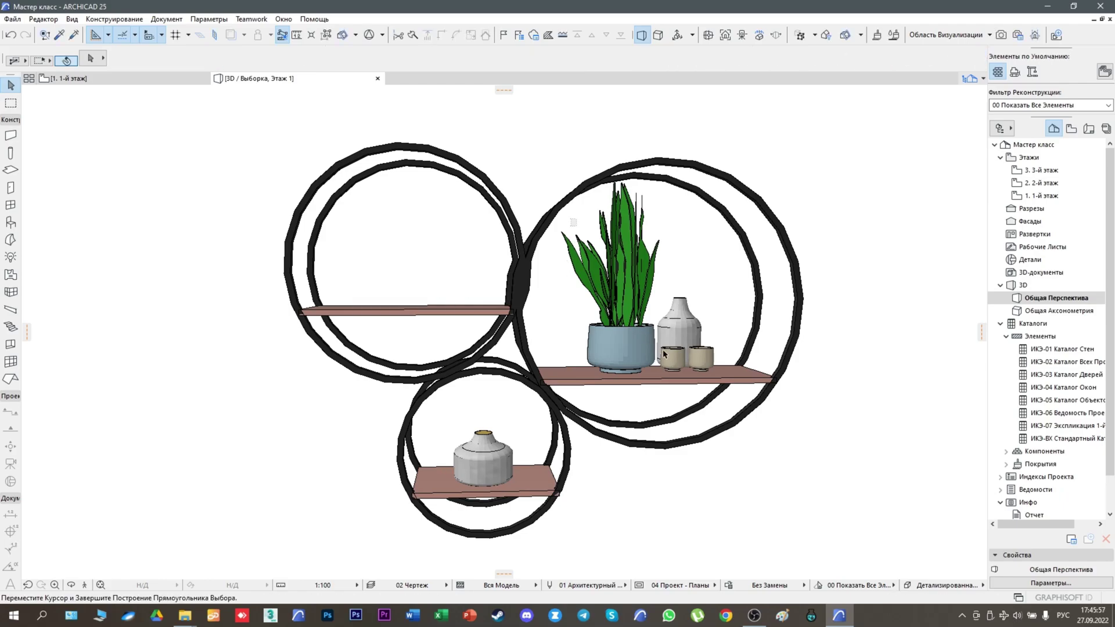
left_click(702, 353)
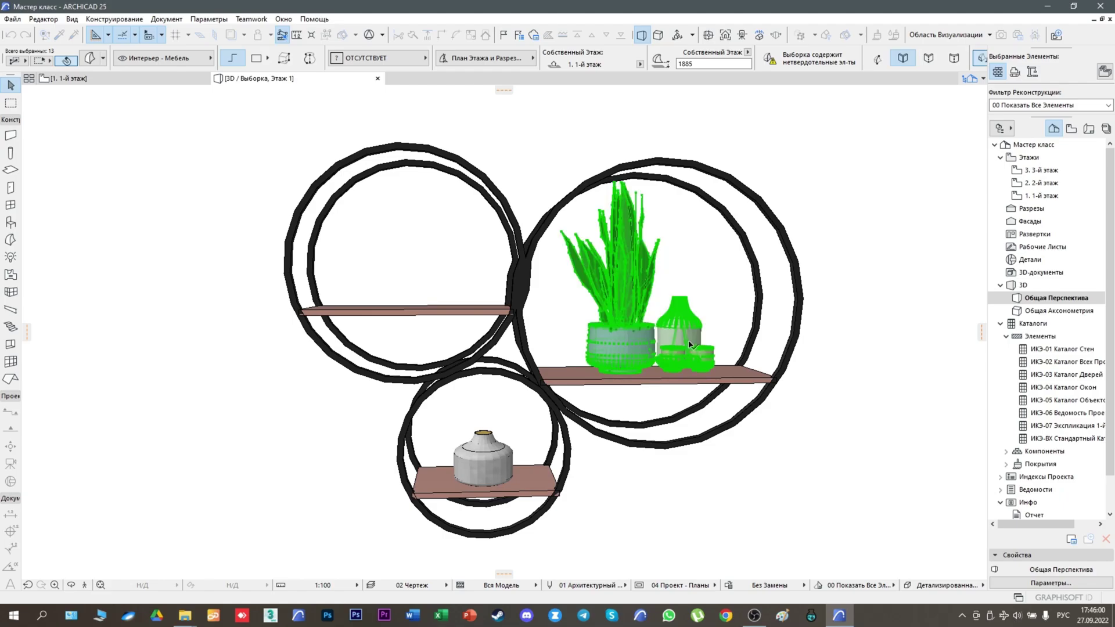
key("Delete")
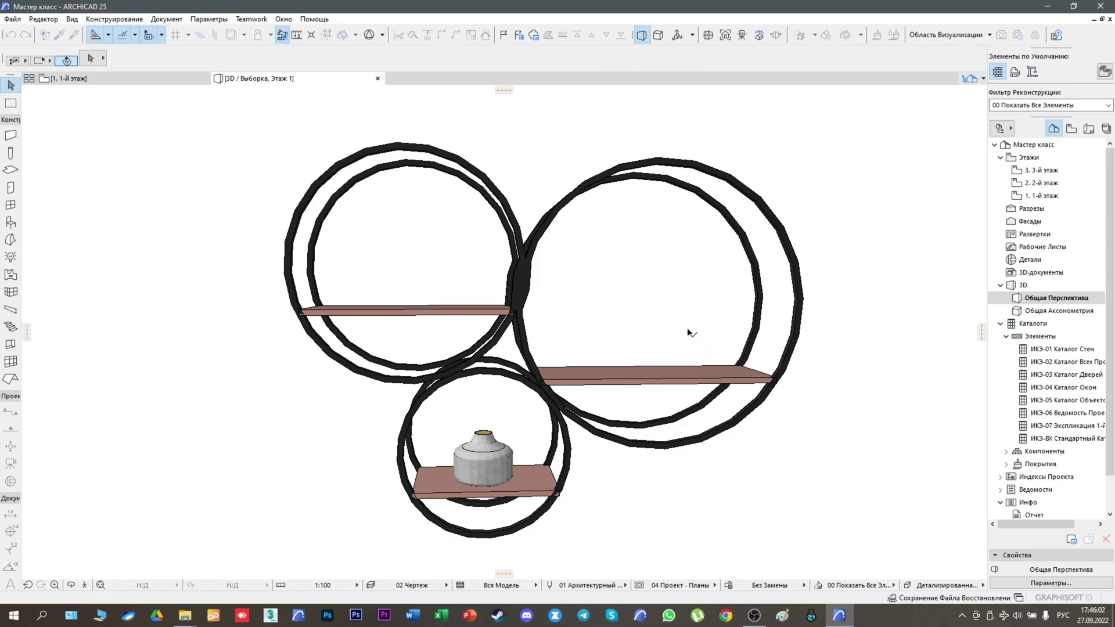
Step: Delete the vase and its leftover pieces from the shelf in the smallest ring
left_click(477, 449)
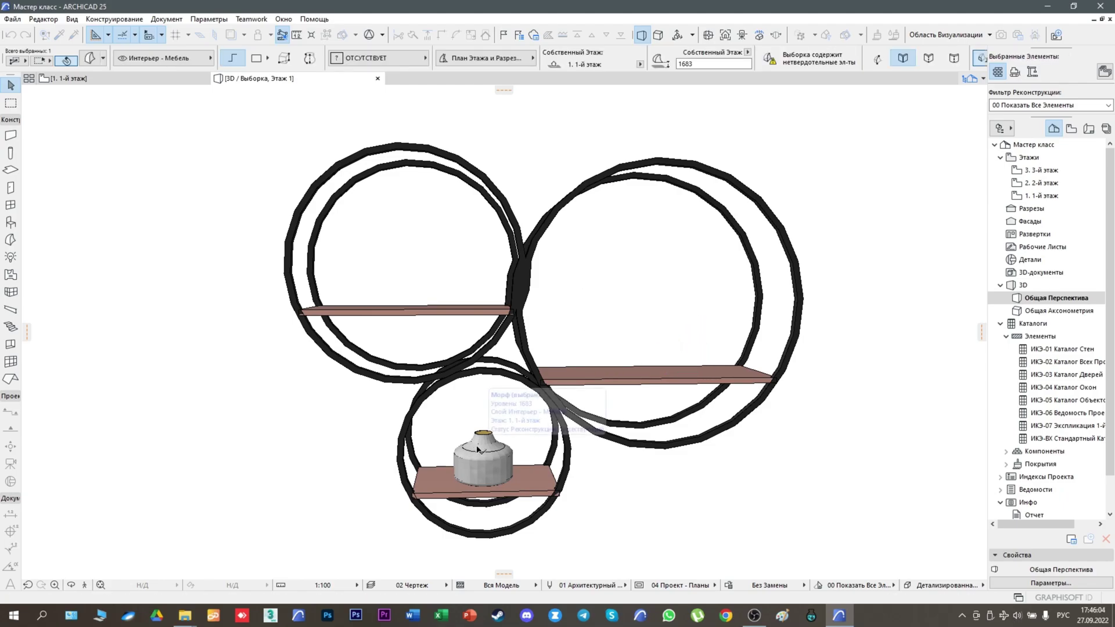
key("Delete")
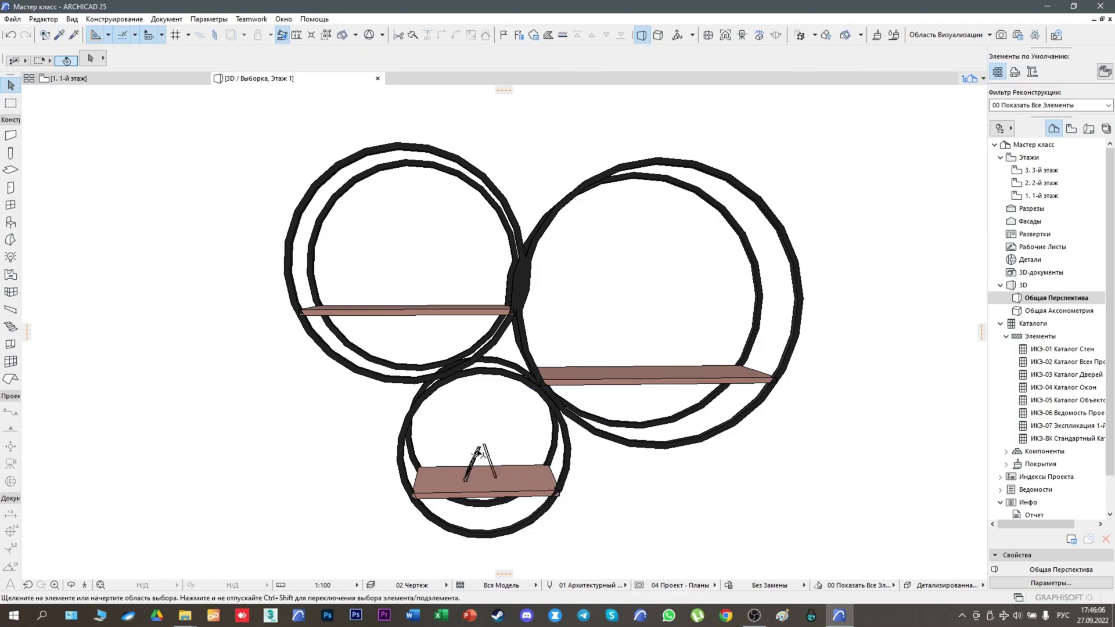
left_click(478, 452)
key("Delete")
middle_click_drag(622, 342, 570, 344)
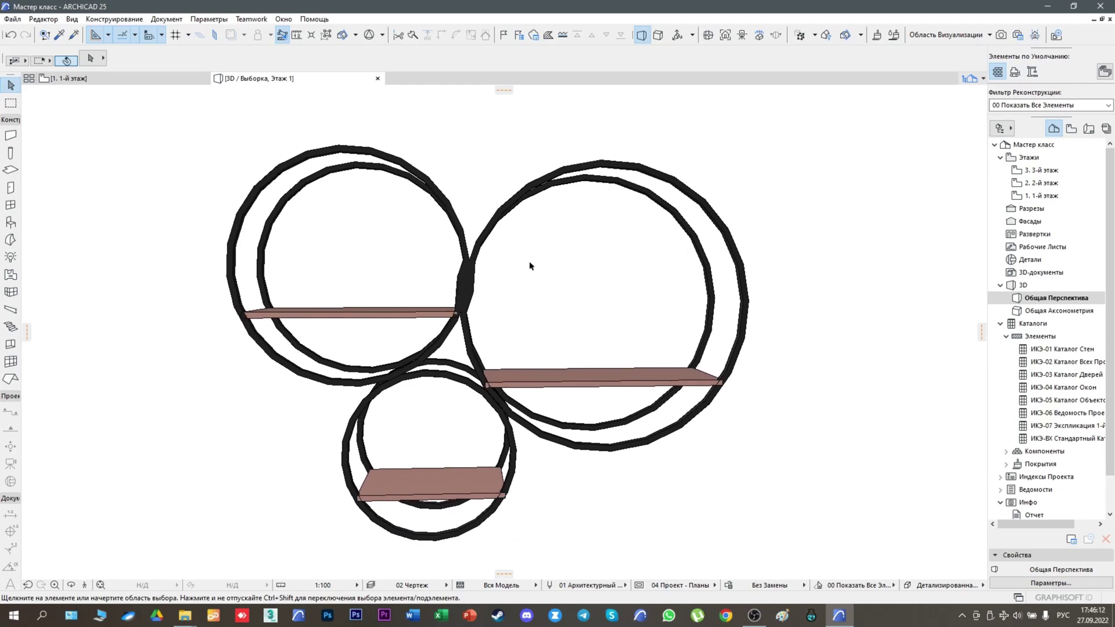
Step: Set the surface override of the three shelf morphs to Дерево - Сосна Продольная Горизонтальная
left_click(602, 377)
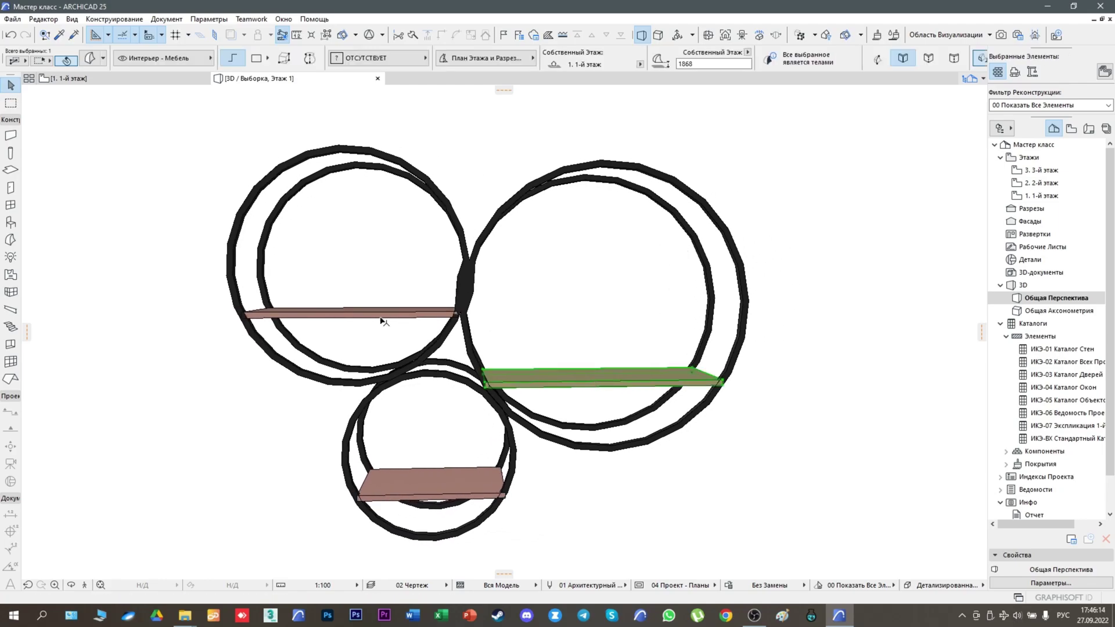
left_click(372, 316, "shift")
left_click(439, 483, "shift")
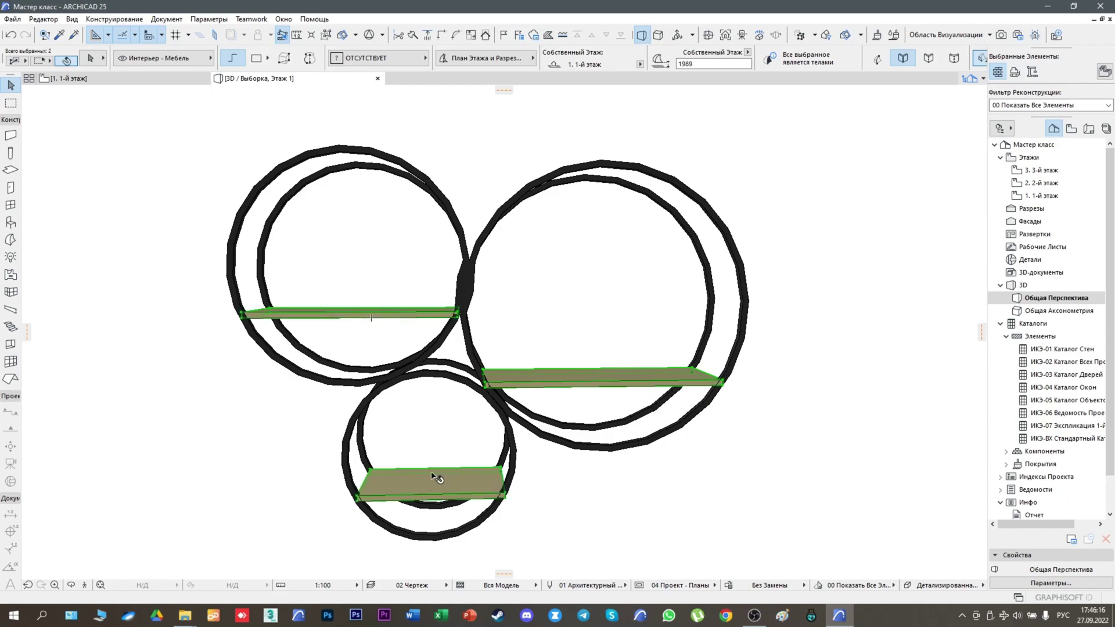
left_click(90, 59)
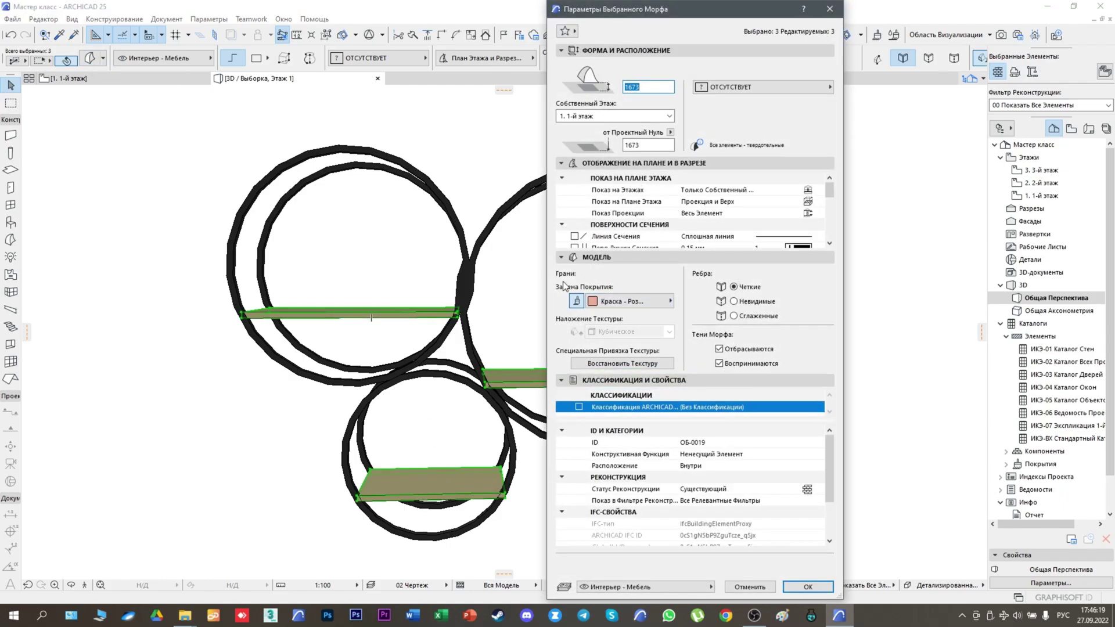
left_click(622, 304)
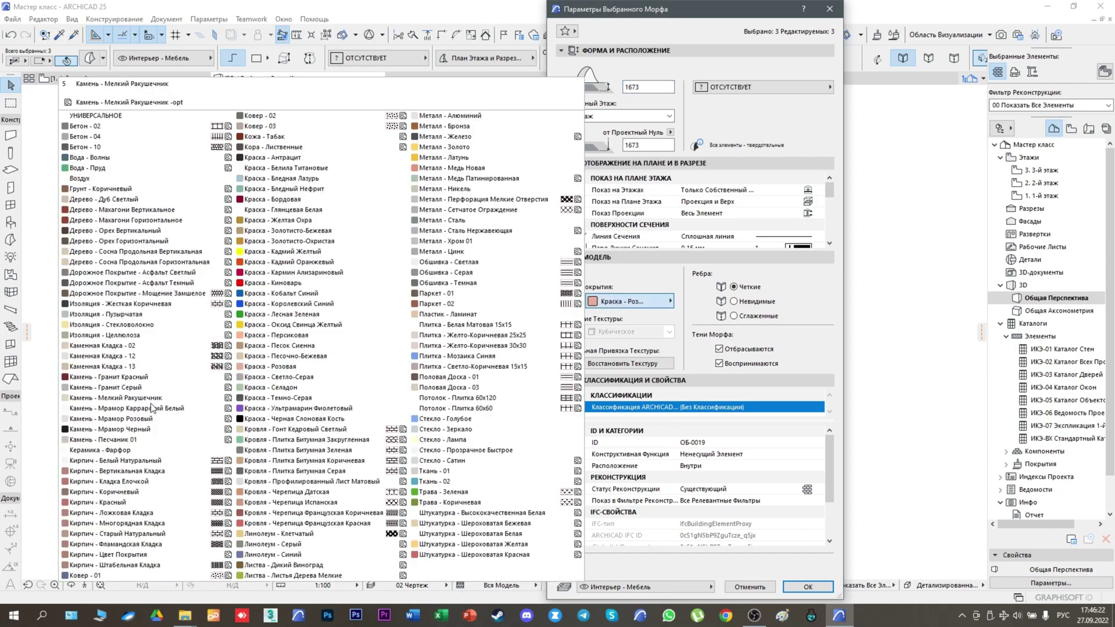
left_click(147, 264)
left_click(799, 585)
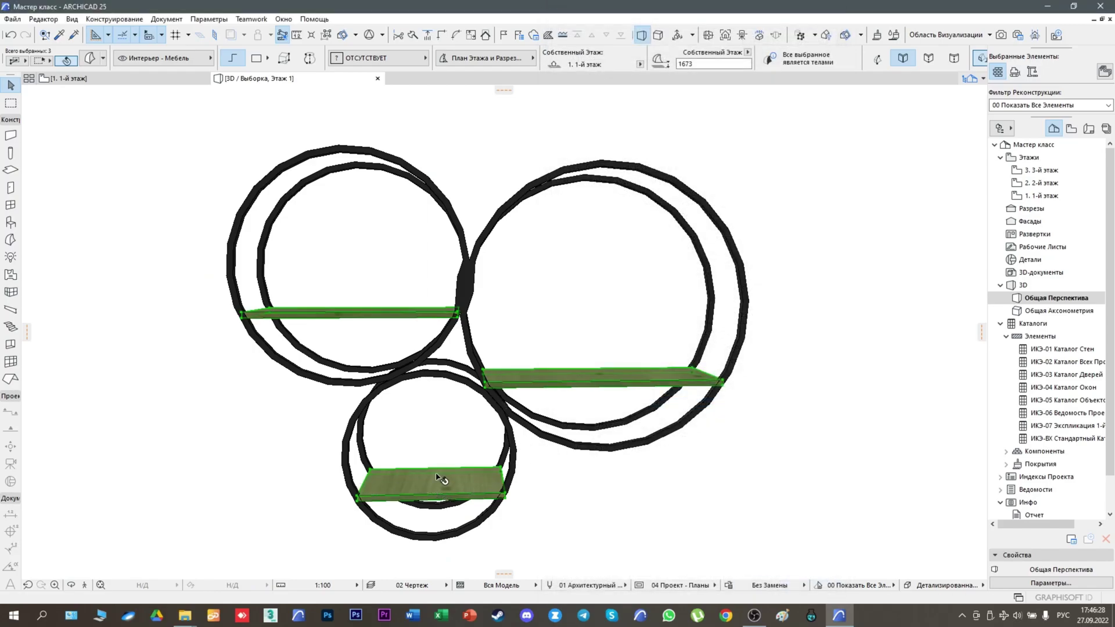
Step: Change the surface override of the three shelves to Дерево - Сосна Продольная Вертикальная
key("ctrl+t")
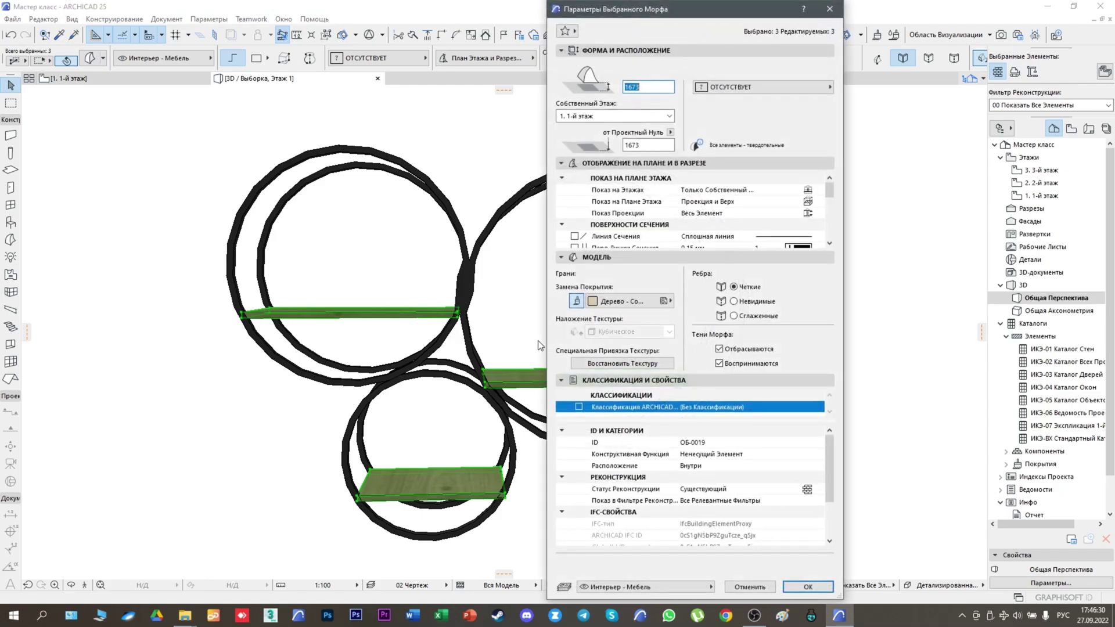
left_click(656, 300)
left_click(174, 251)
left_click(801, 587)
left_click(848, 365)
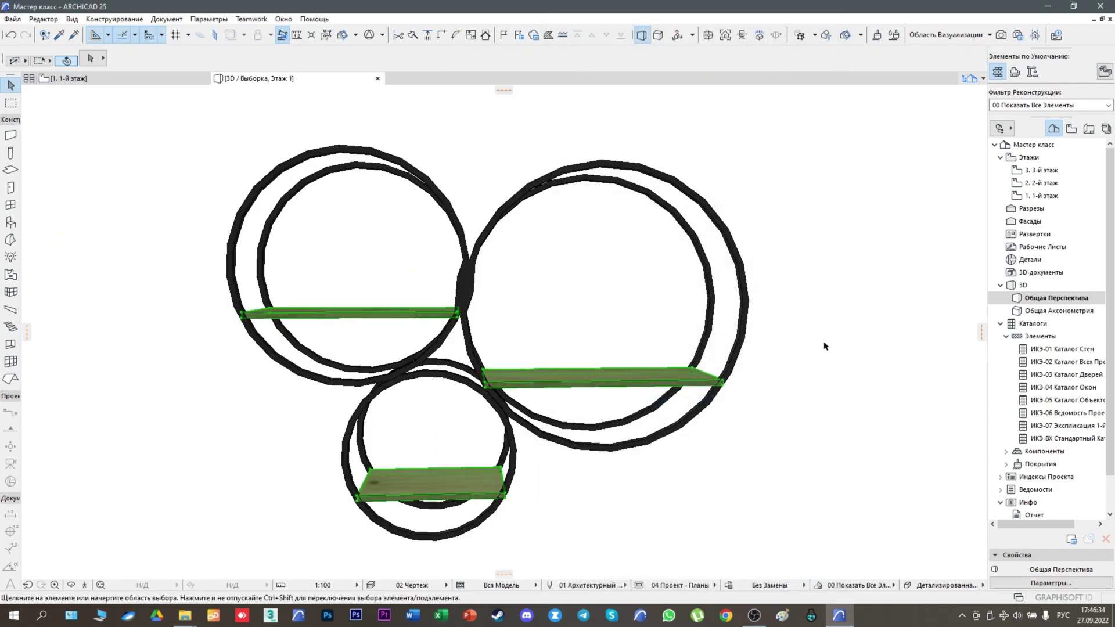
Step: Check the surface assigned to the front ring frame in its morph settings
left_click(742, 259)
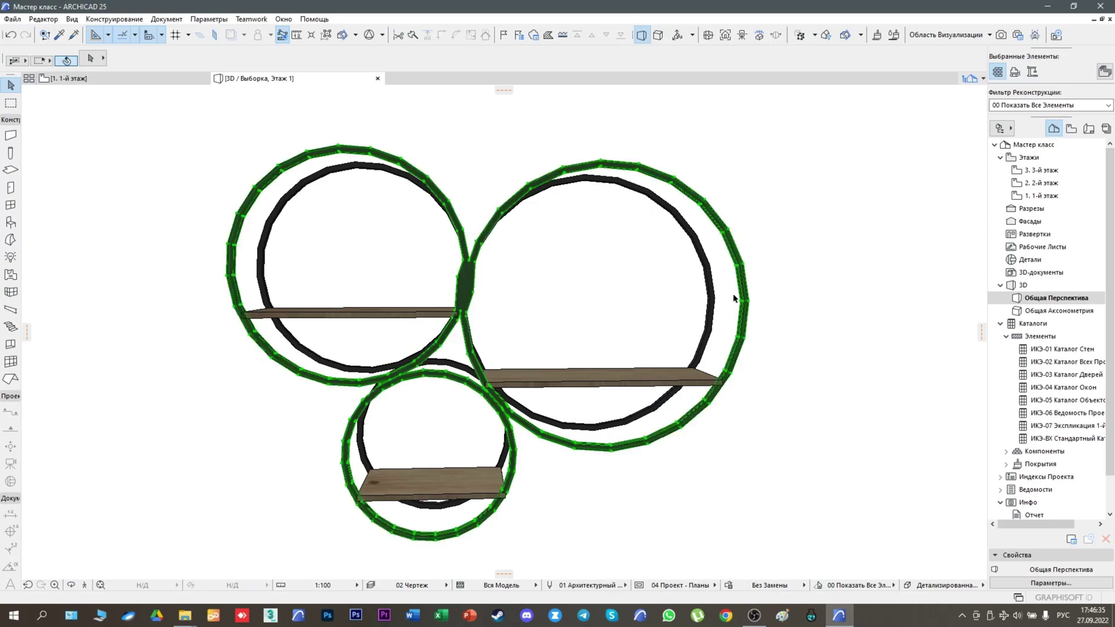
left_click(90, 58)
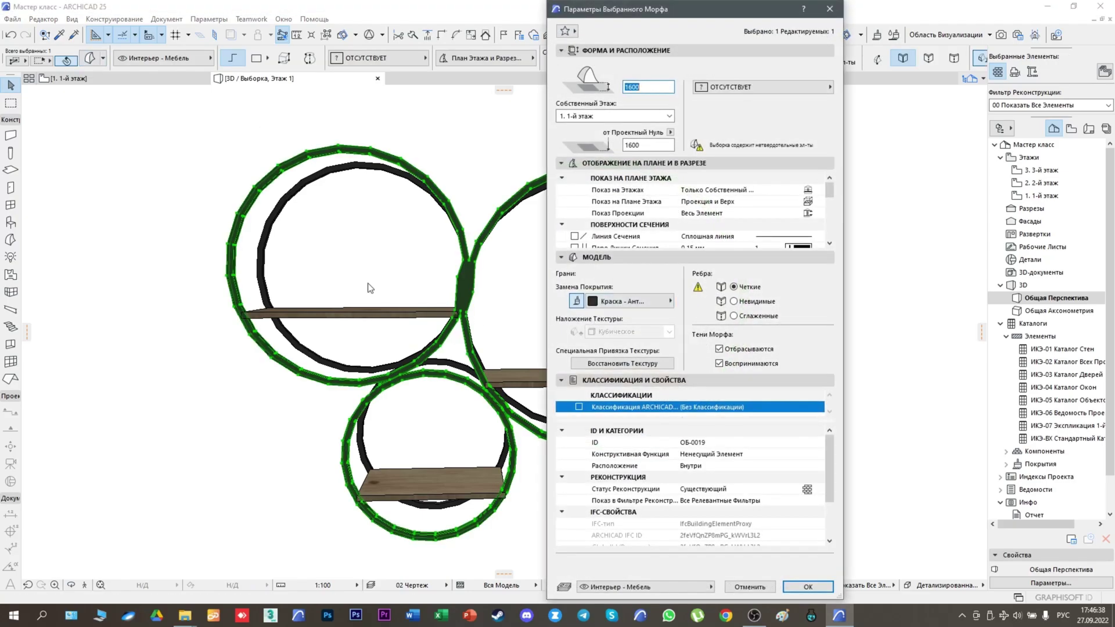
key("Escape")
left_click(198, 290)
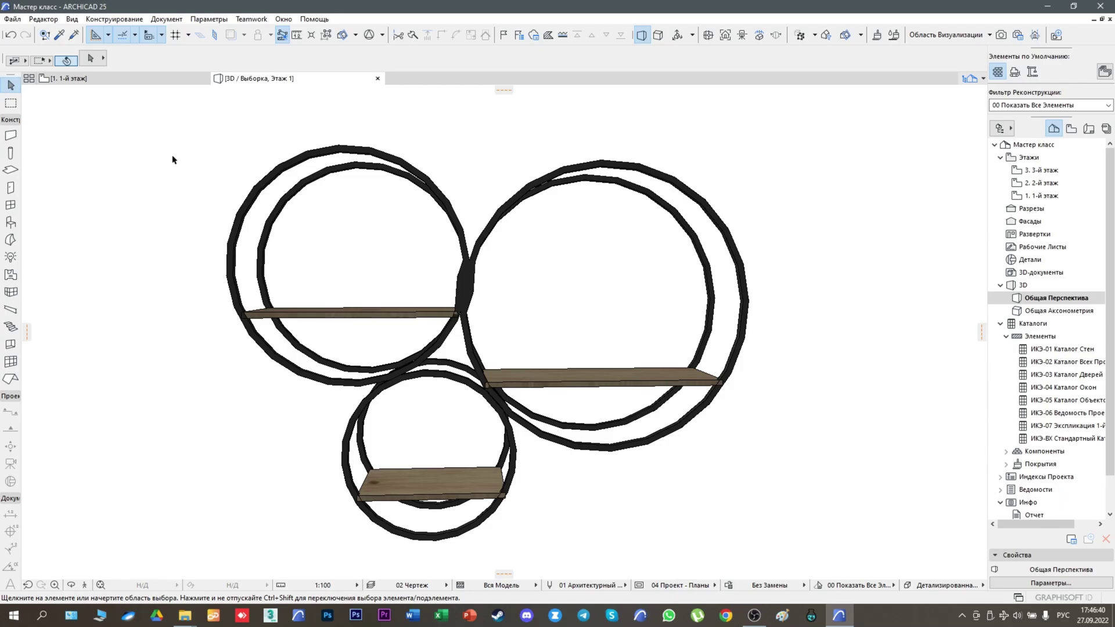
Step: From the floor plan, save the selected ring shelf morphs as a new library object in Вложенная Библиотека
left_click(106, 79)
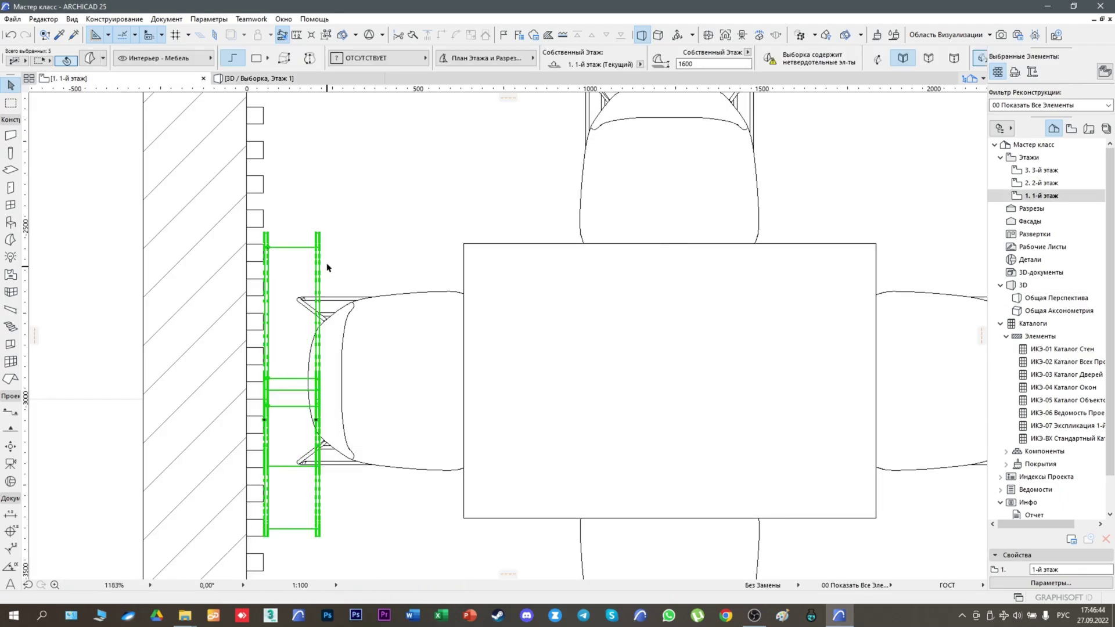
middle_click_drag(351, 356, 395, 314)
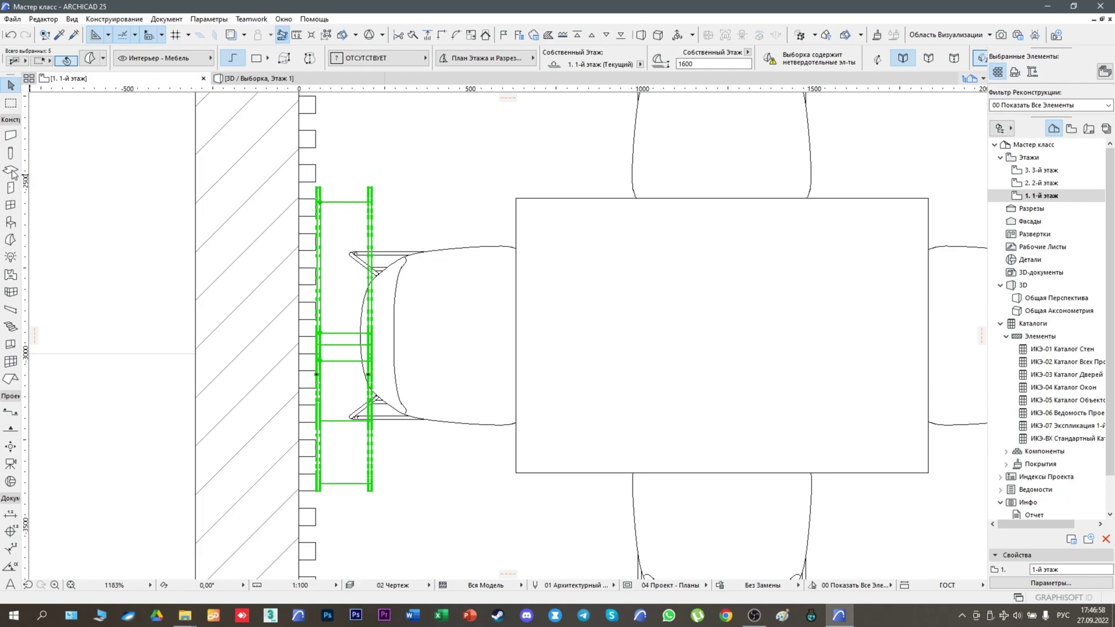
left_click(11, 21)
mouse_move(90, 218)
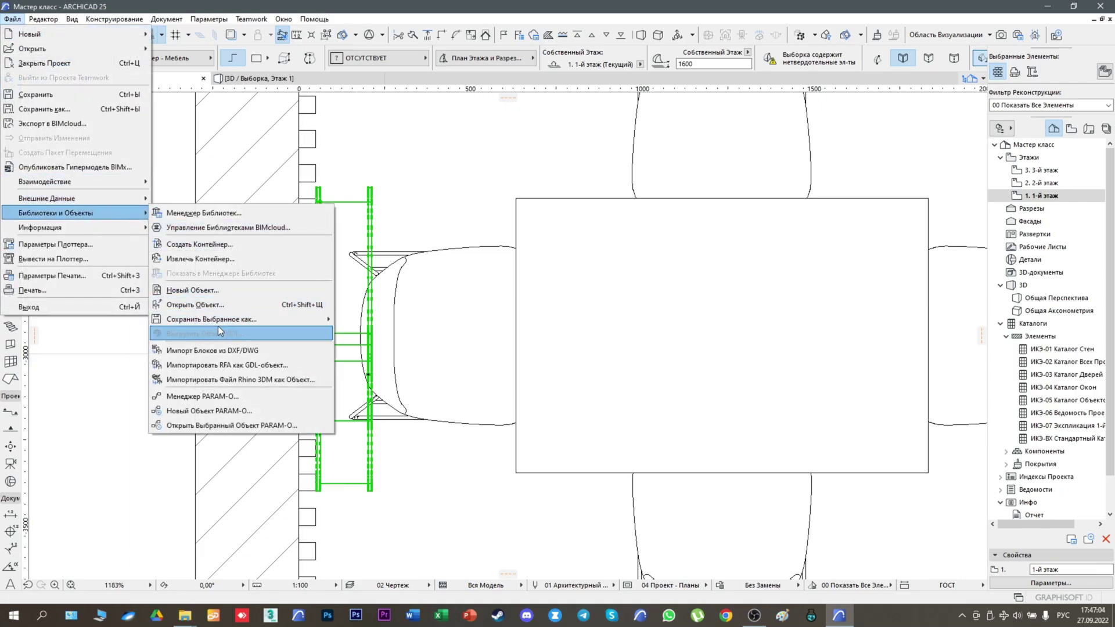
mouse_move(266, 318)
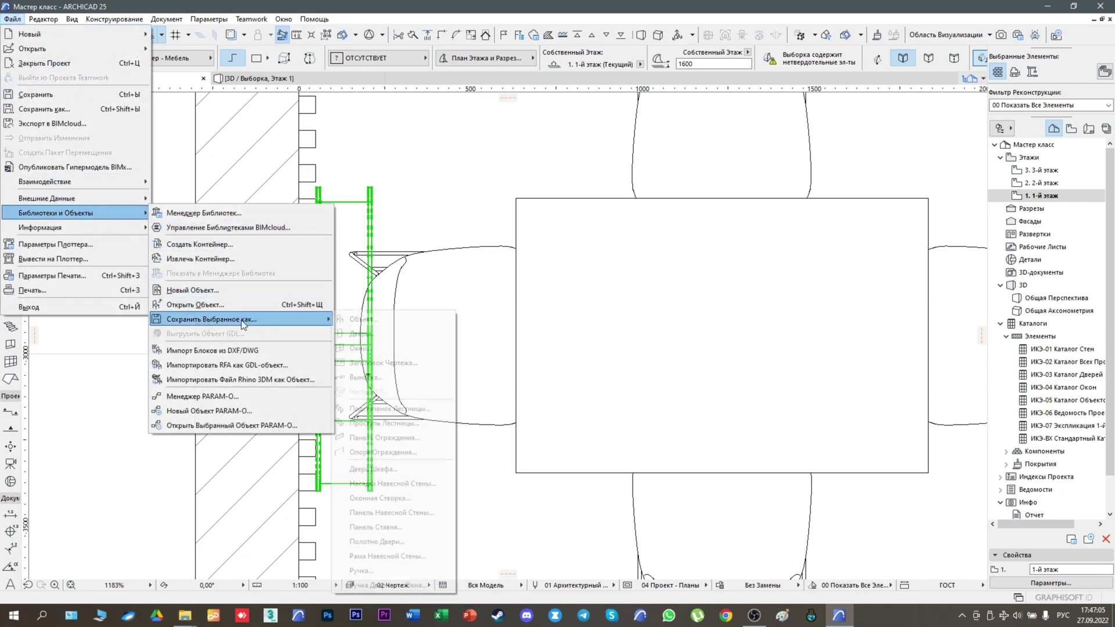
left_click(361, 320)
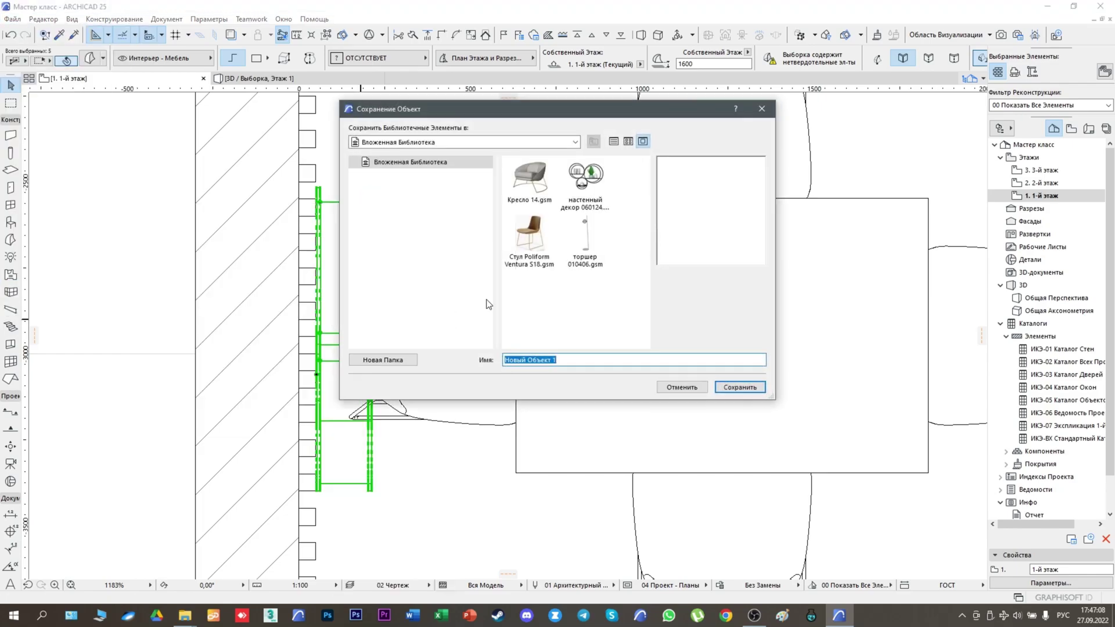
type("п")
left_click(740, 387)
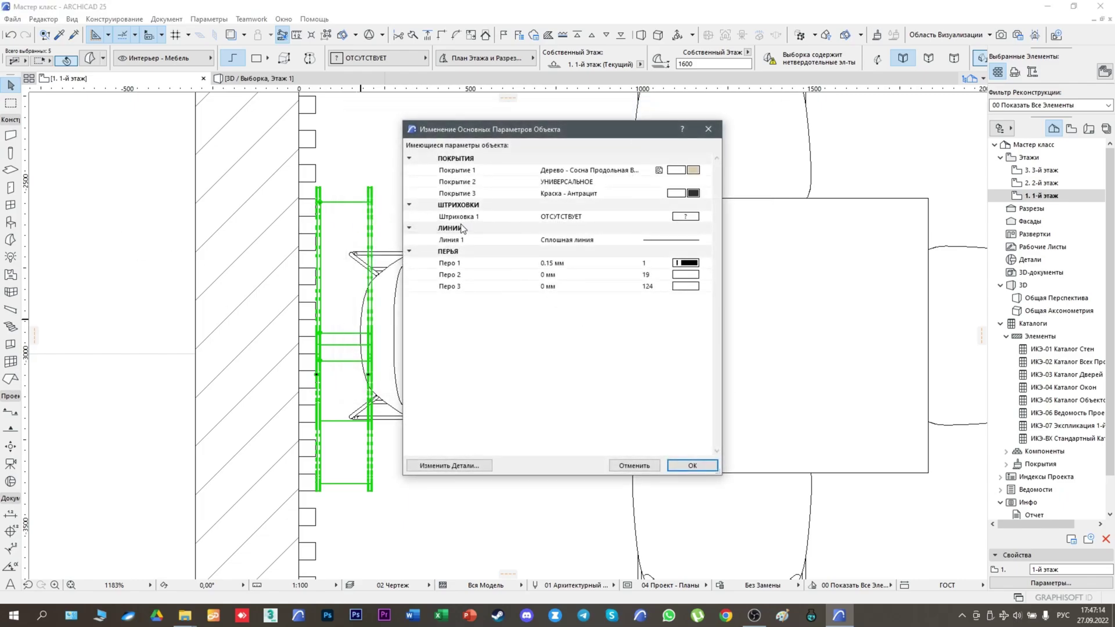
Step: Rename the object's surface parameters to Полка, - and Крепление, and set Штриховка 1 to Фон
left_click(478, 170)
type("Полка")
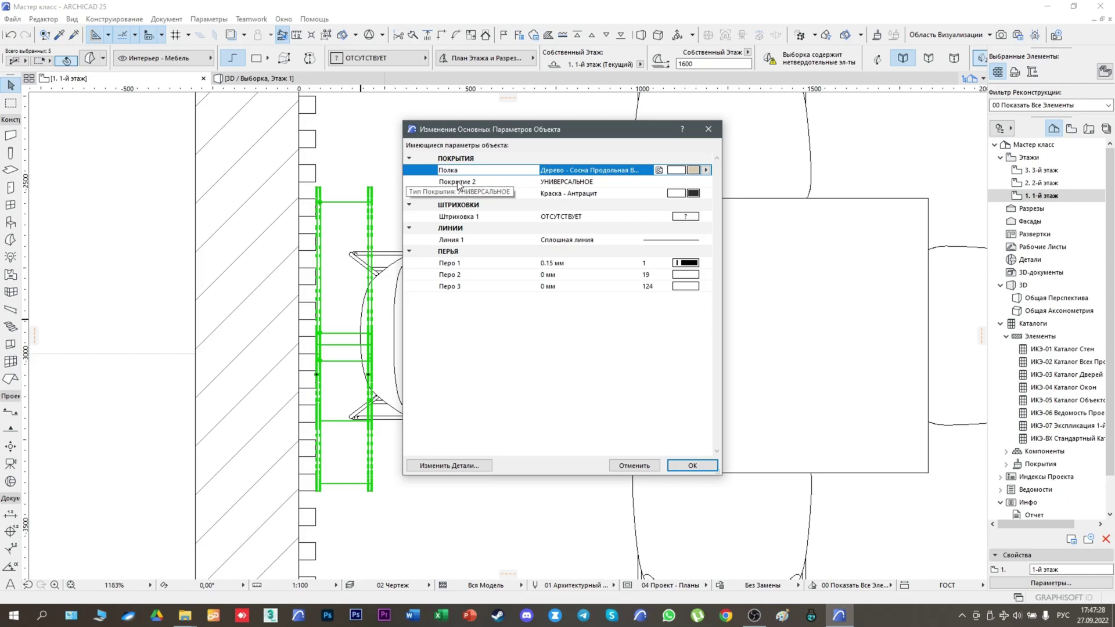
key("Tab")
type("-")
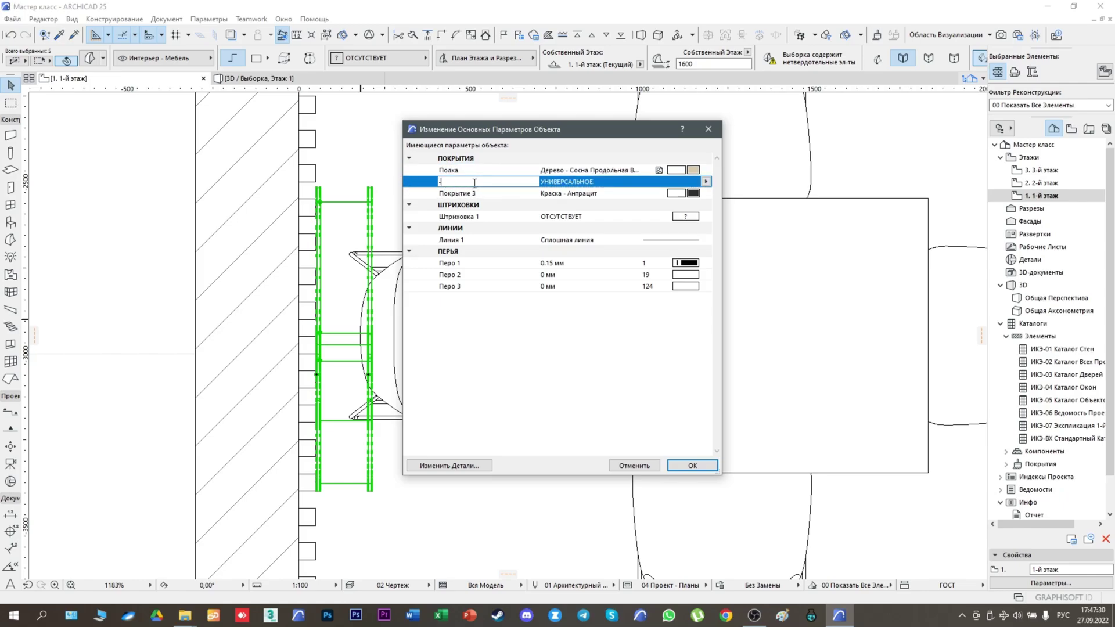
left_click(482, 193)
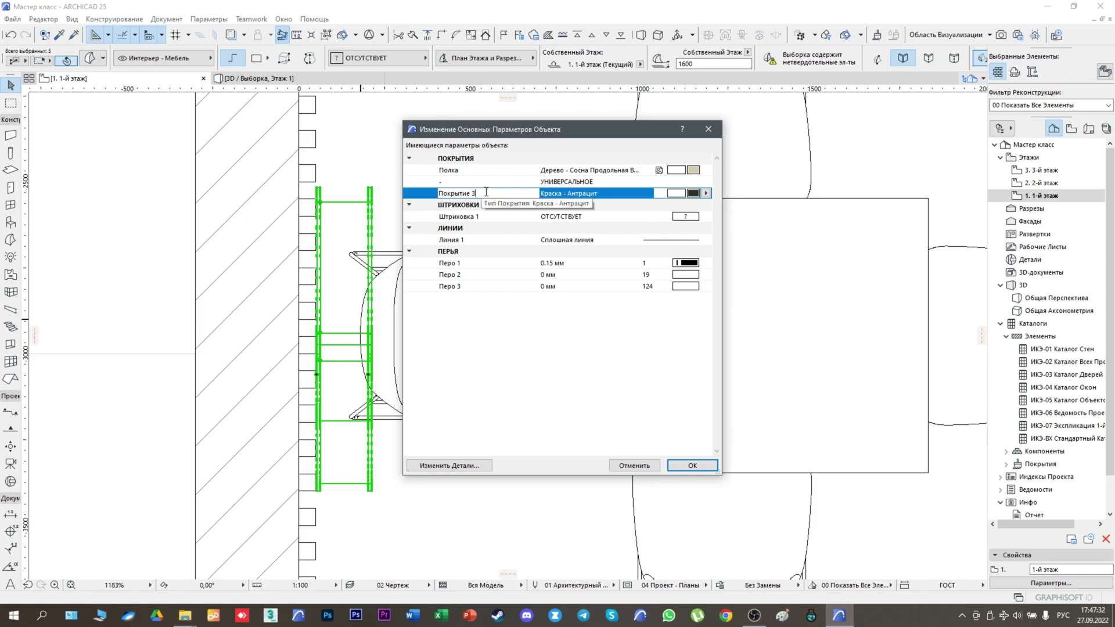
left_click_drag(487, 193, 398, 196)
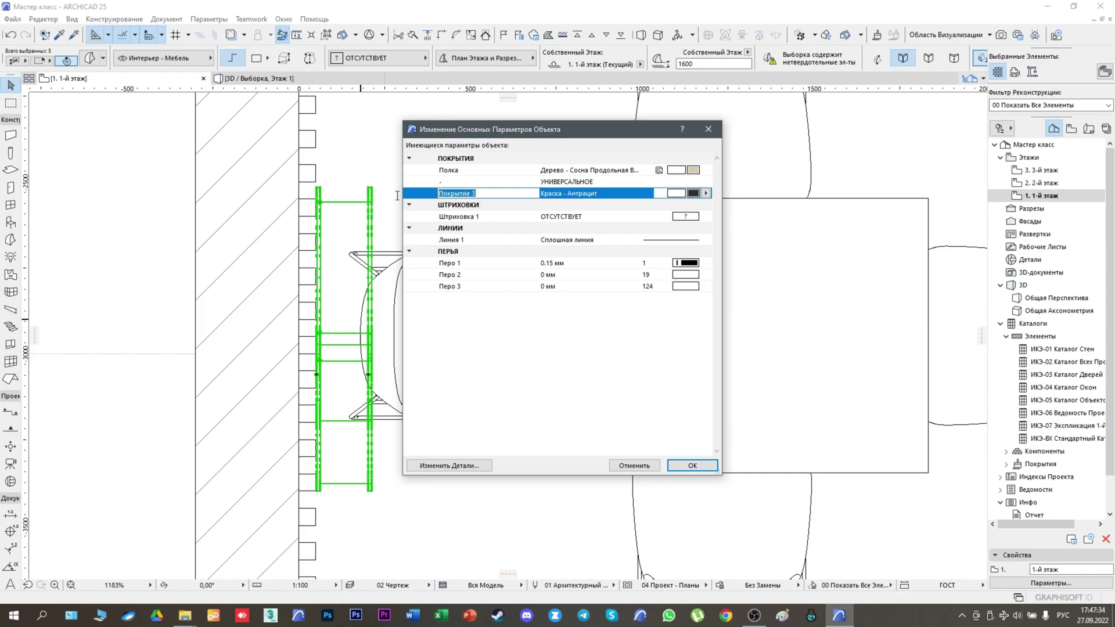
type("Крепление")
left_click(706, 217)
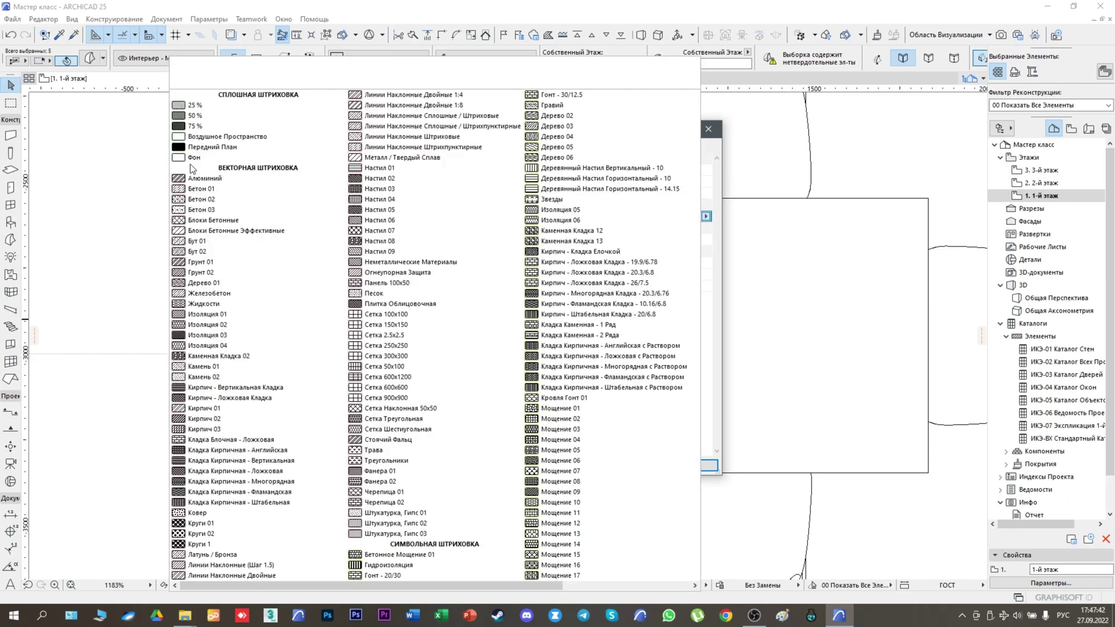
left_click(207, 158)
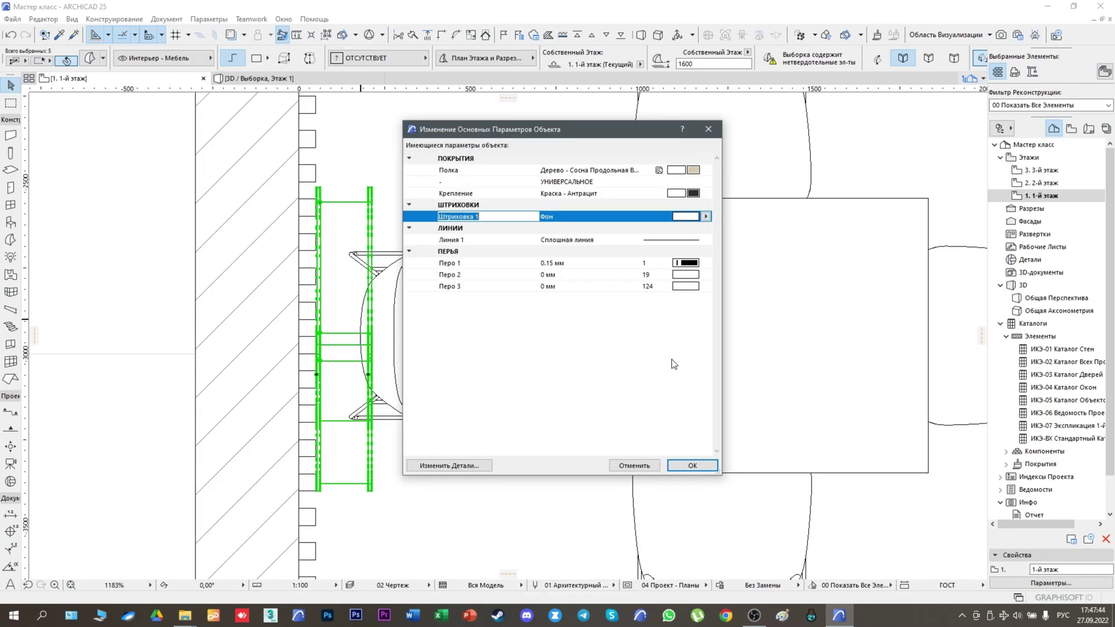
Step: Confirm the new library object's parameters and delete the five original shelf morphs from the floor plan
left_click(692, 466)
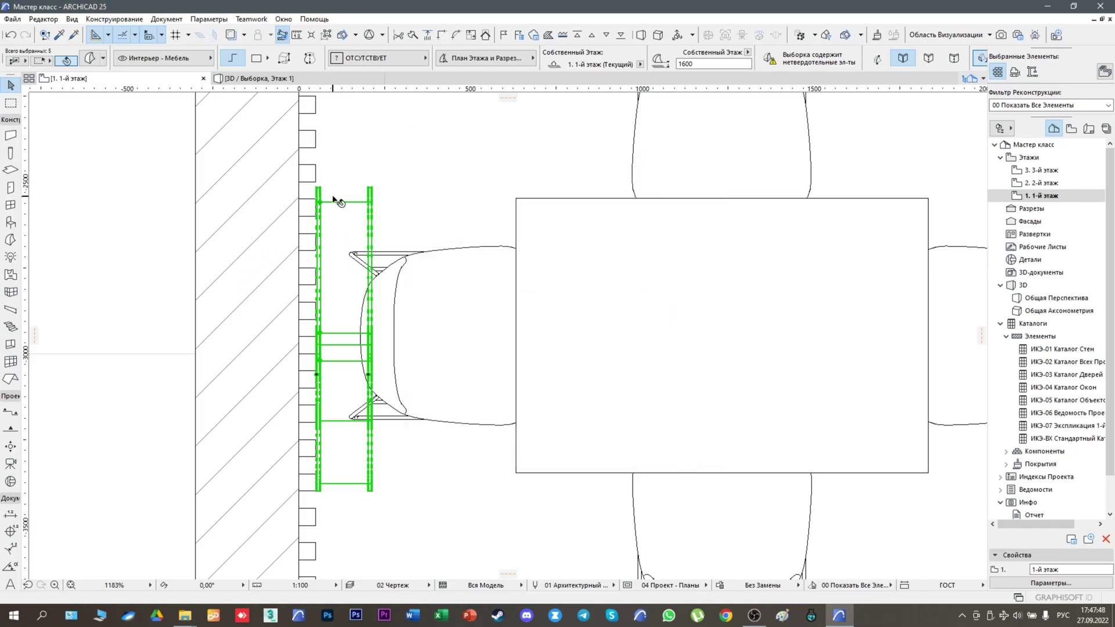
key("Delete")
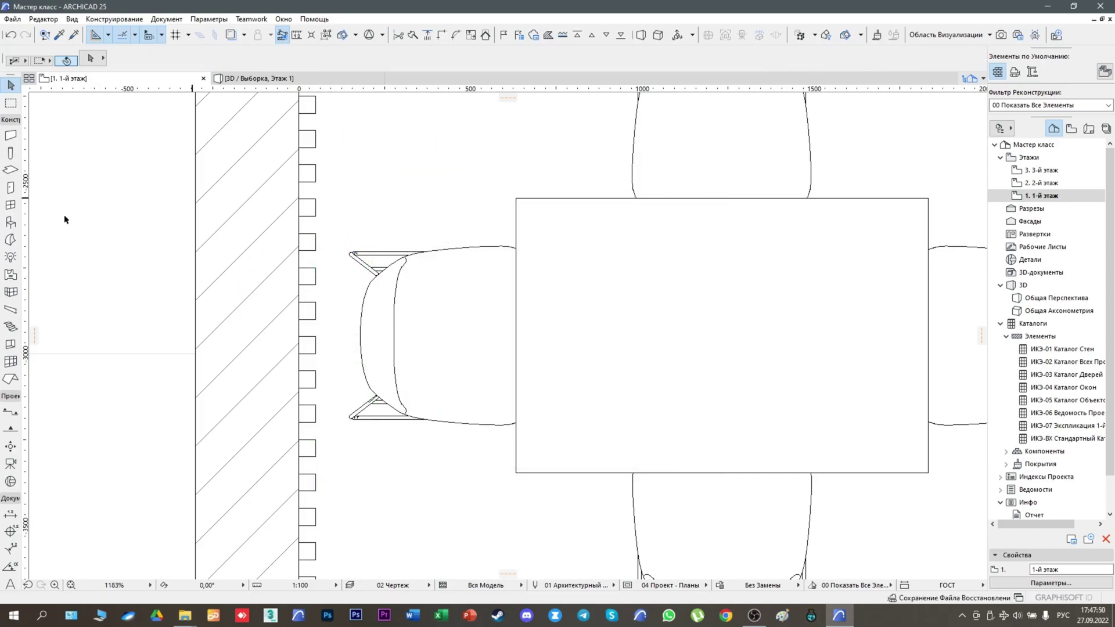
Step: In the default object settings, preview полки in 3D, then set its base elevation to 1600 and its rotation angle to 0,00°
double_click(9, 222)
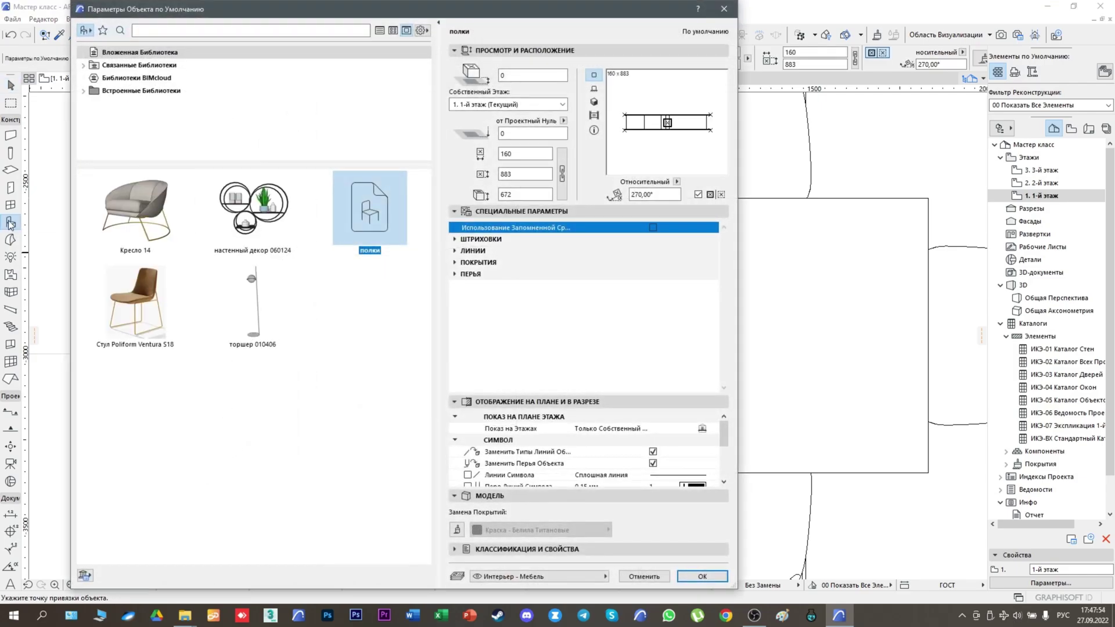
left_click(593, 103)
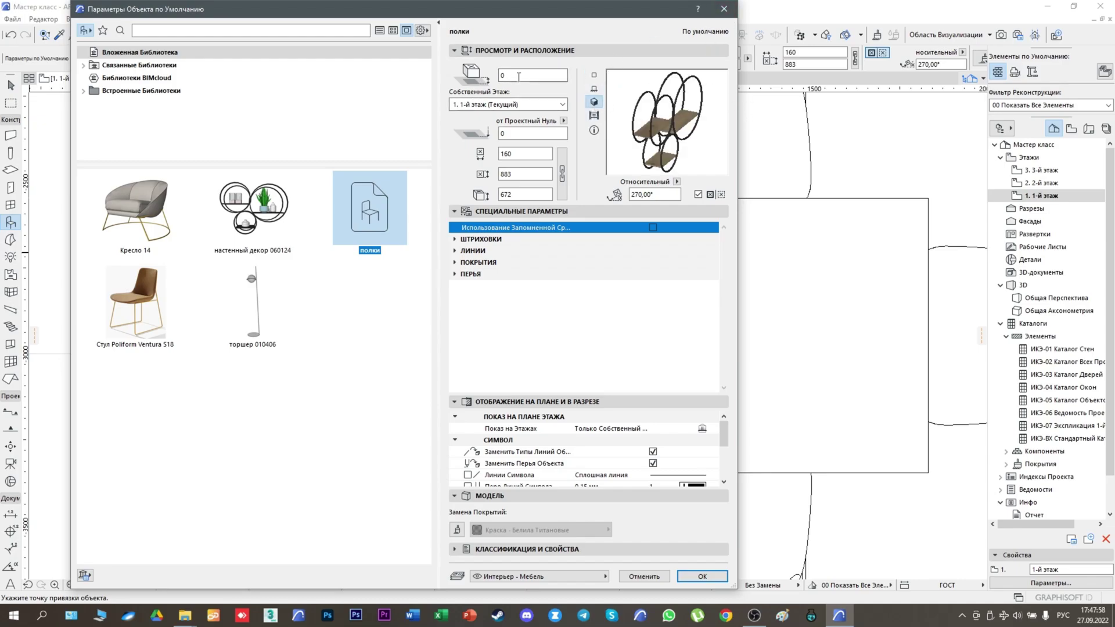
left_click(594, 76)
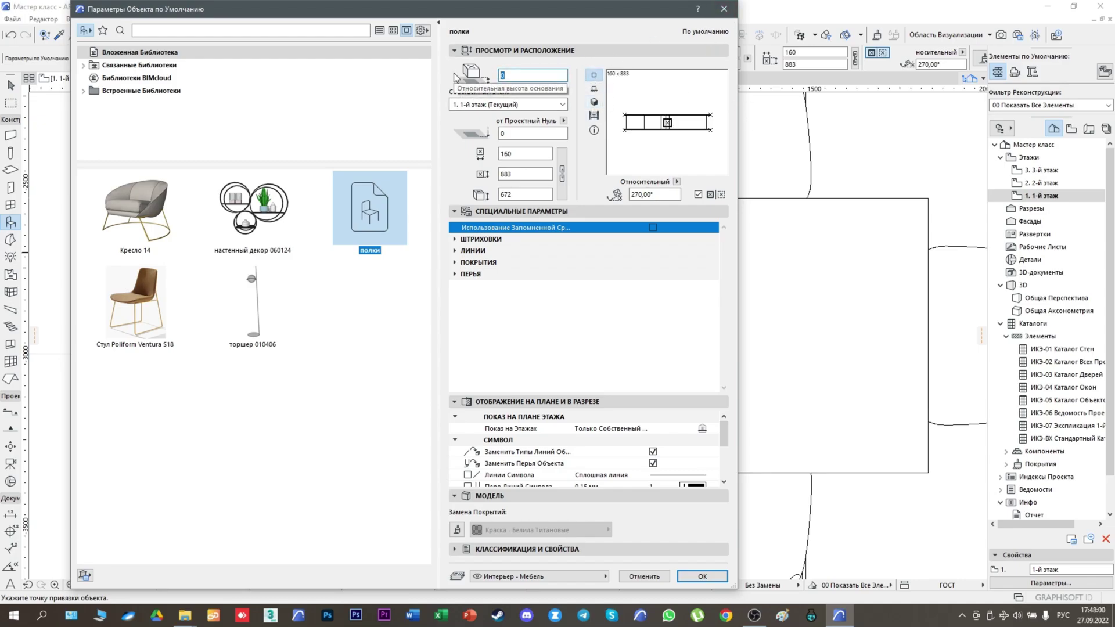
left_click(700, 145)
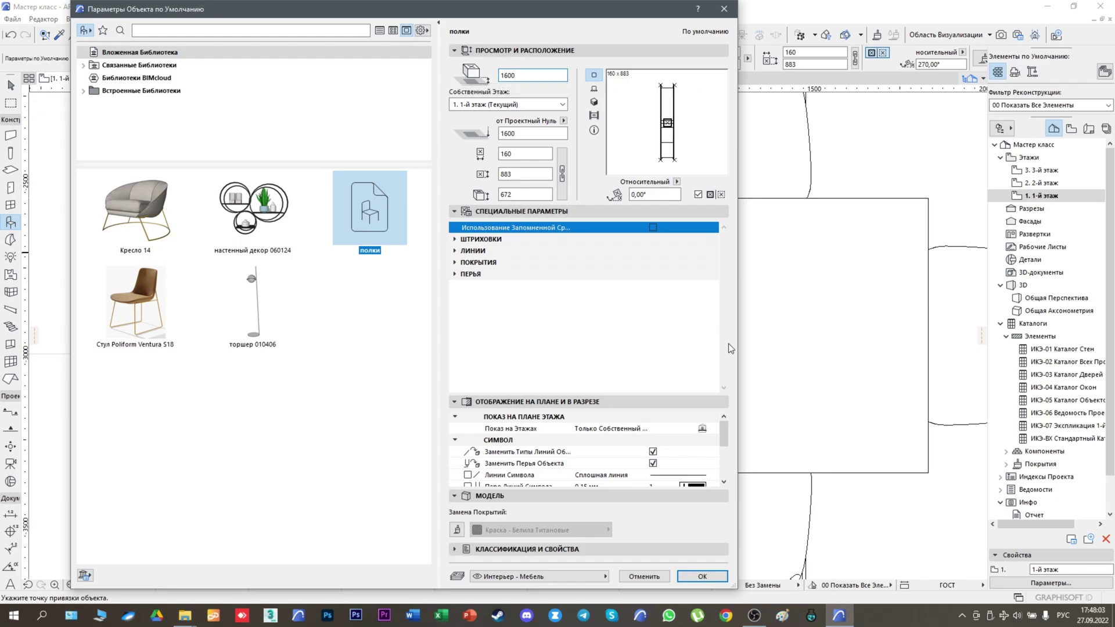
left_click(701, 576)
Step: Place the полки object outside the room and move it inside, beside the slatted wall behind the dining chair
left_click(174, 332)
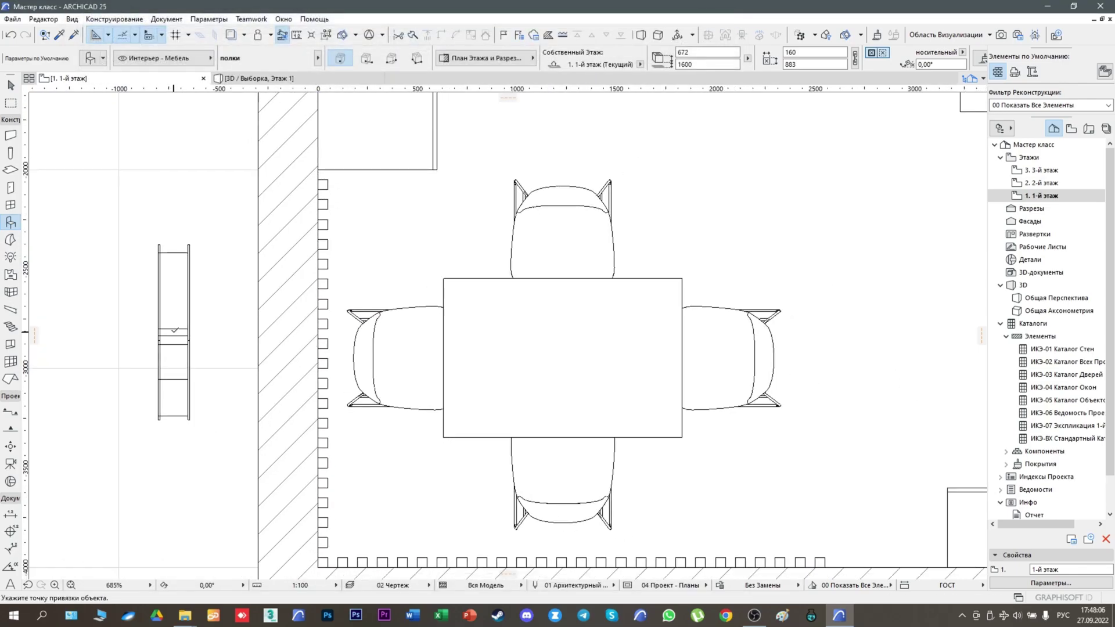
key("Escape")
left_click_drag(144, 239, 199, 418)
left_click(174, 332)
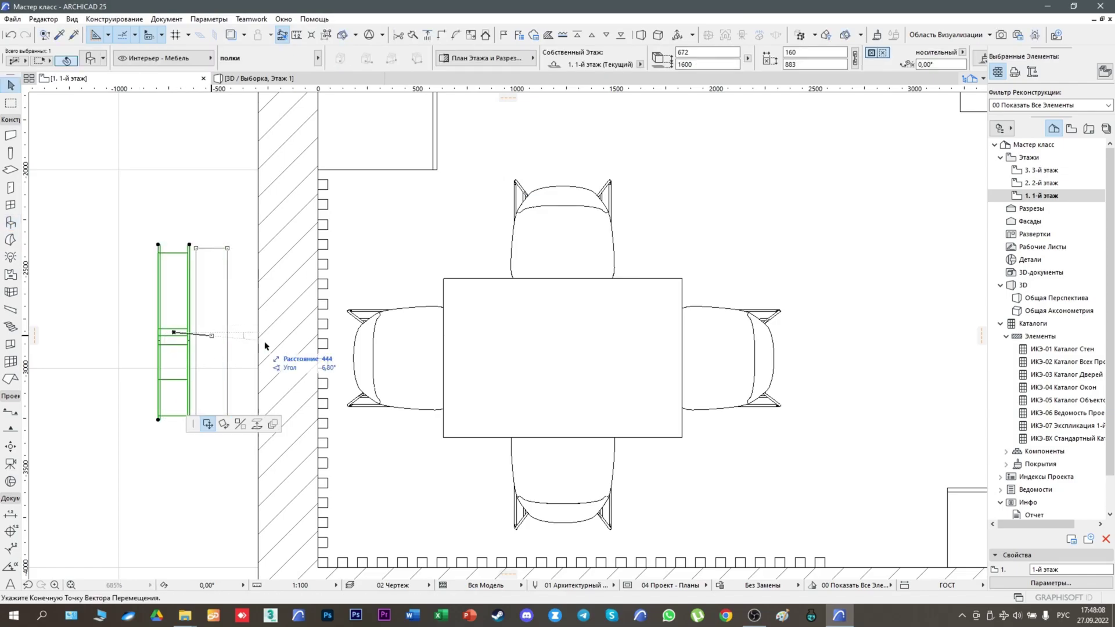
left_click(347, 362)
Step: Nudge the полки object horizontally by about 11 mm toward the wall slats
scroll(347, 364, "up", 5)
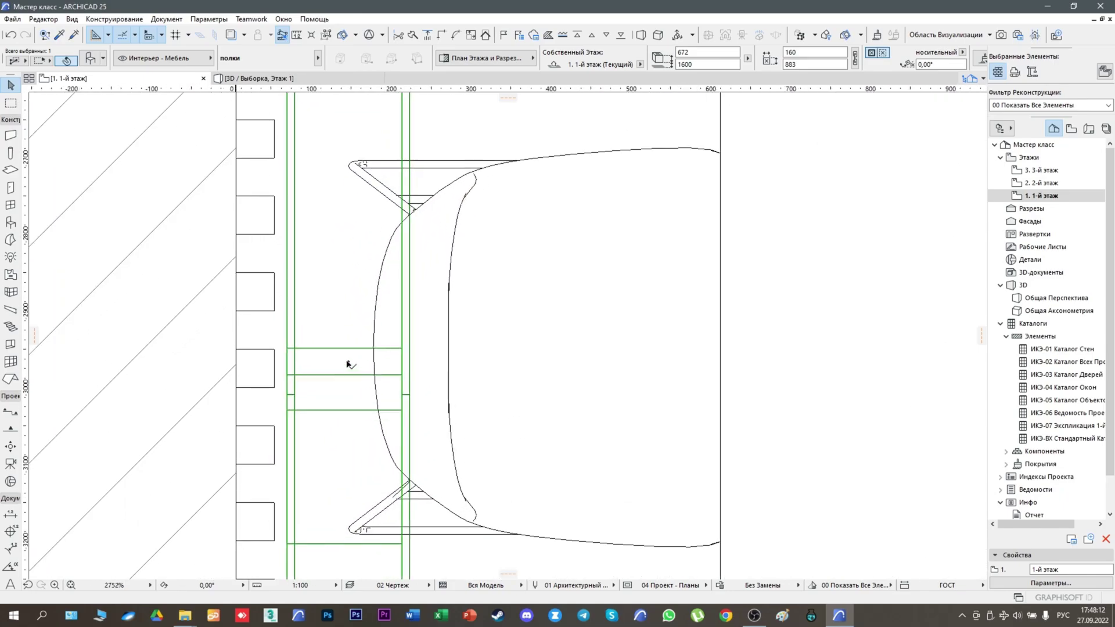
left_click(343, 364)
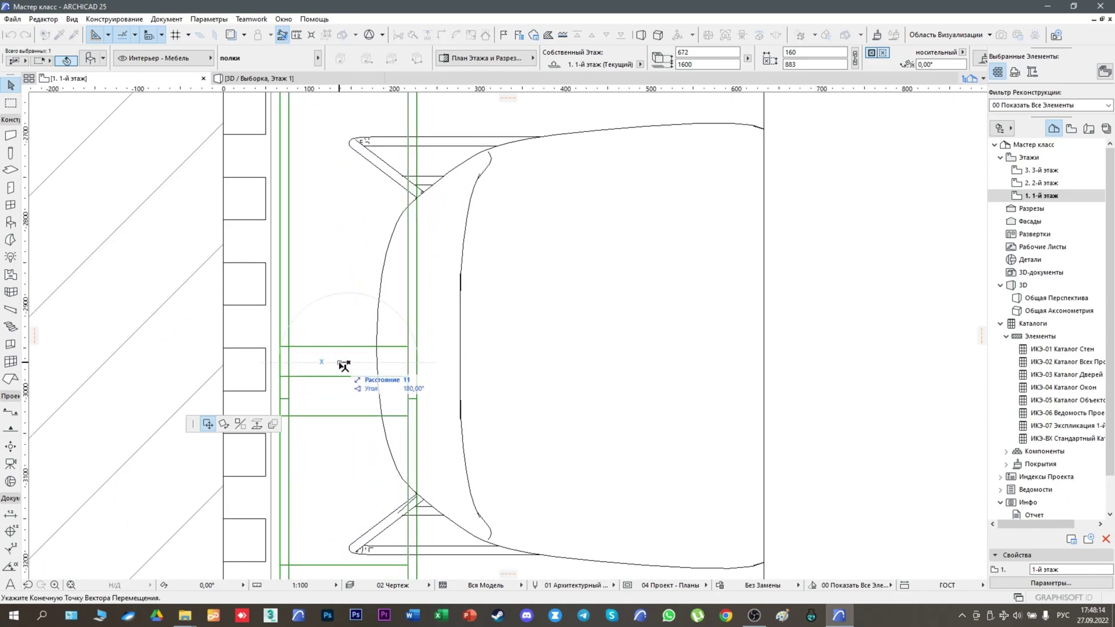
left_click(340, 364)
scroll(340, 364, "down", 4)
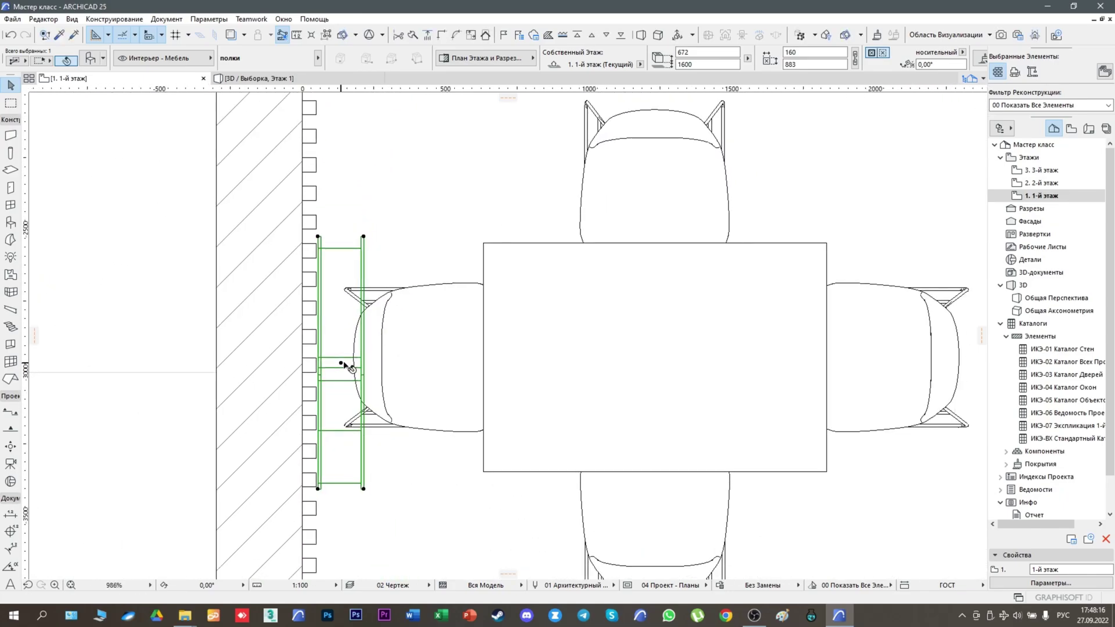
Step: Send the полки object to the back of the display order and clear the selection
right_click(341, 364)
mouse_move(414, 208)
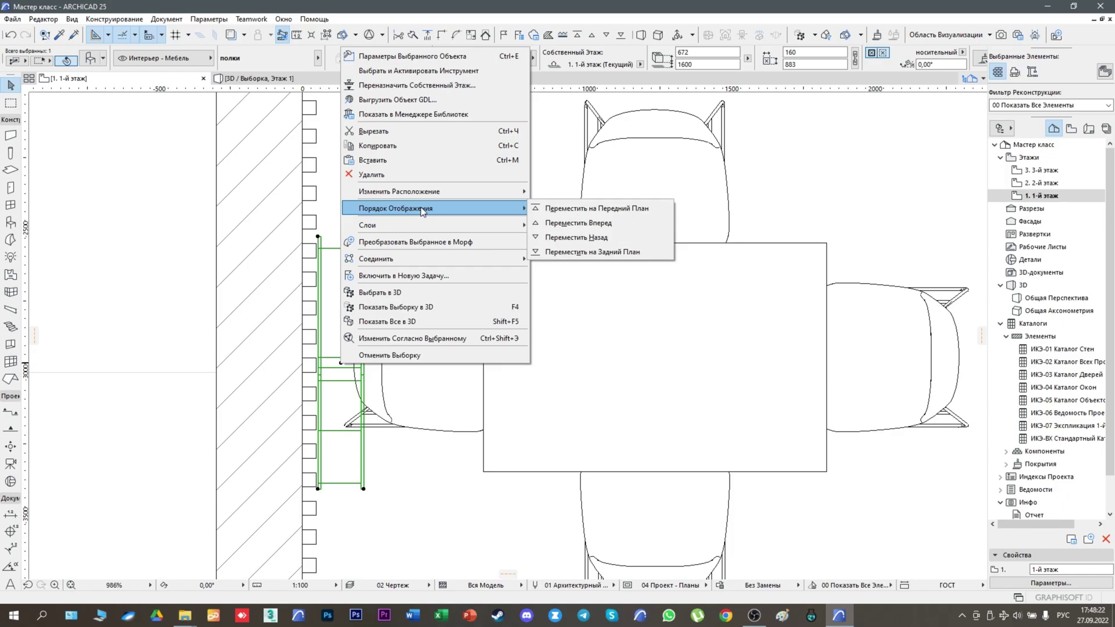
left_click(581, 253)
left_click(117, 308)
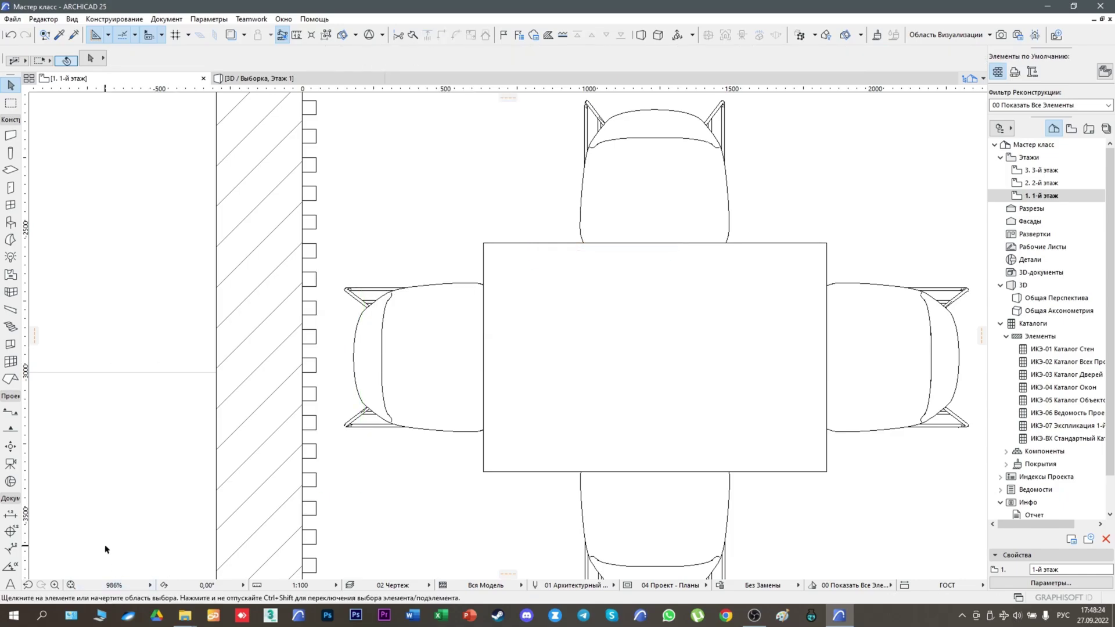
Step: Show the whole model in 3D and examine the placed shelves together with the rest of the room's furniture
left_click(70, 584)
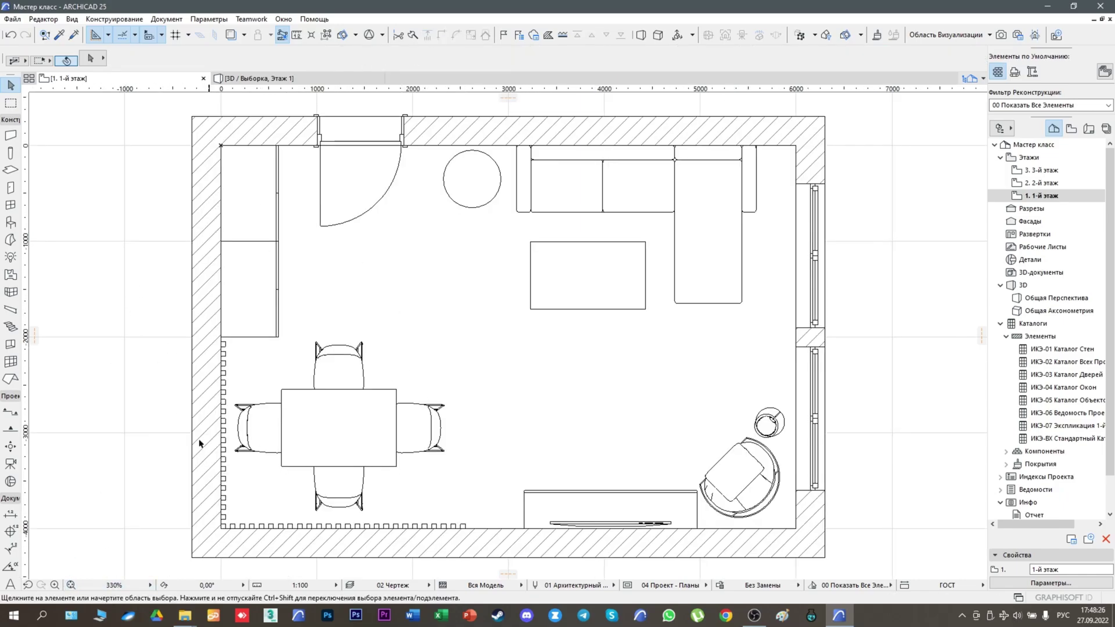
mouse_move(221, 85)
right_click(145, 261)
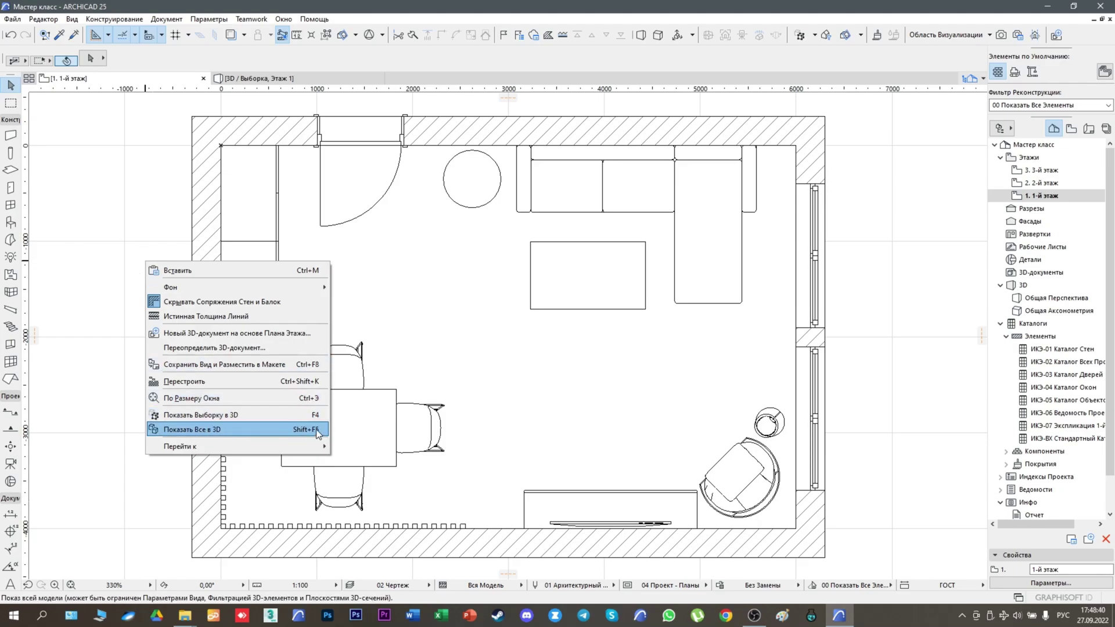
left_click(263, 431)
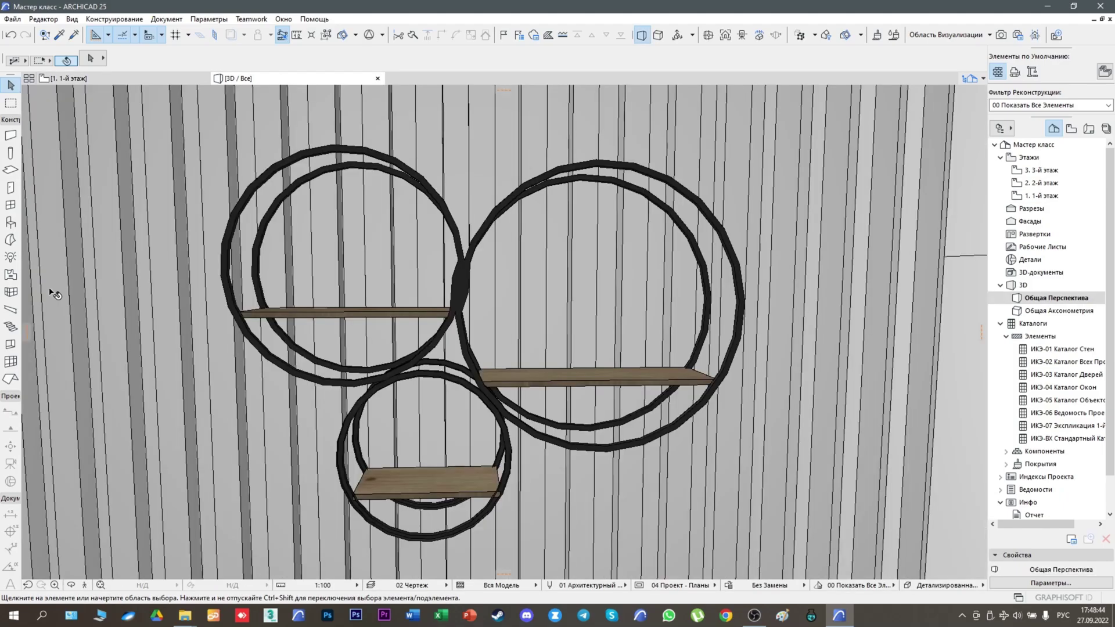
key("o")
mouse_move(511, 388)
left_mouse_down()
mouse_move(420, 422)
mouse_move(364, 393)
mouse_move(448, 410)
mouse_move(430, 401)
mouse_move(459, 369)
mouse_move(451, 357)
left_mouse_up()
scroll(419, 423, "down", 5)
scroll(448, 410, "down", 3)
scroll(420, 390, "up", 3)
scroll(420, 389, "down", 2)
scroll(455, 370, "up", 2)
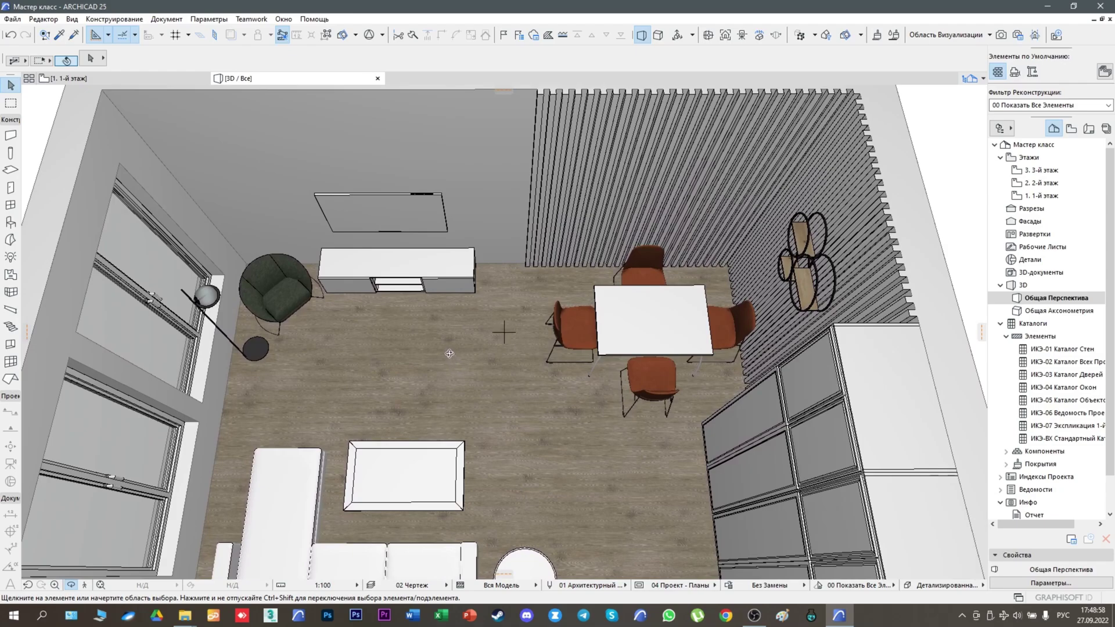